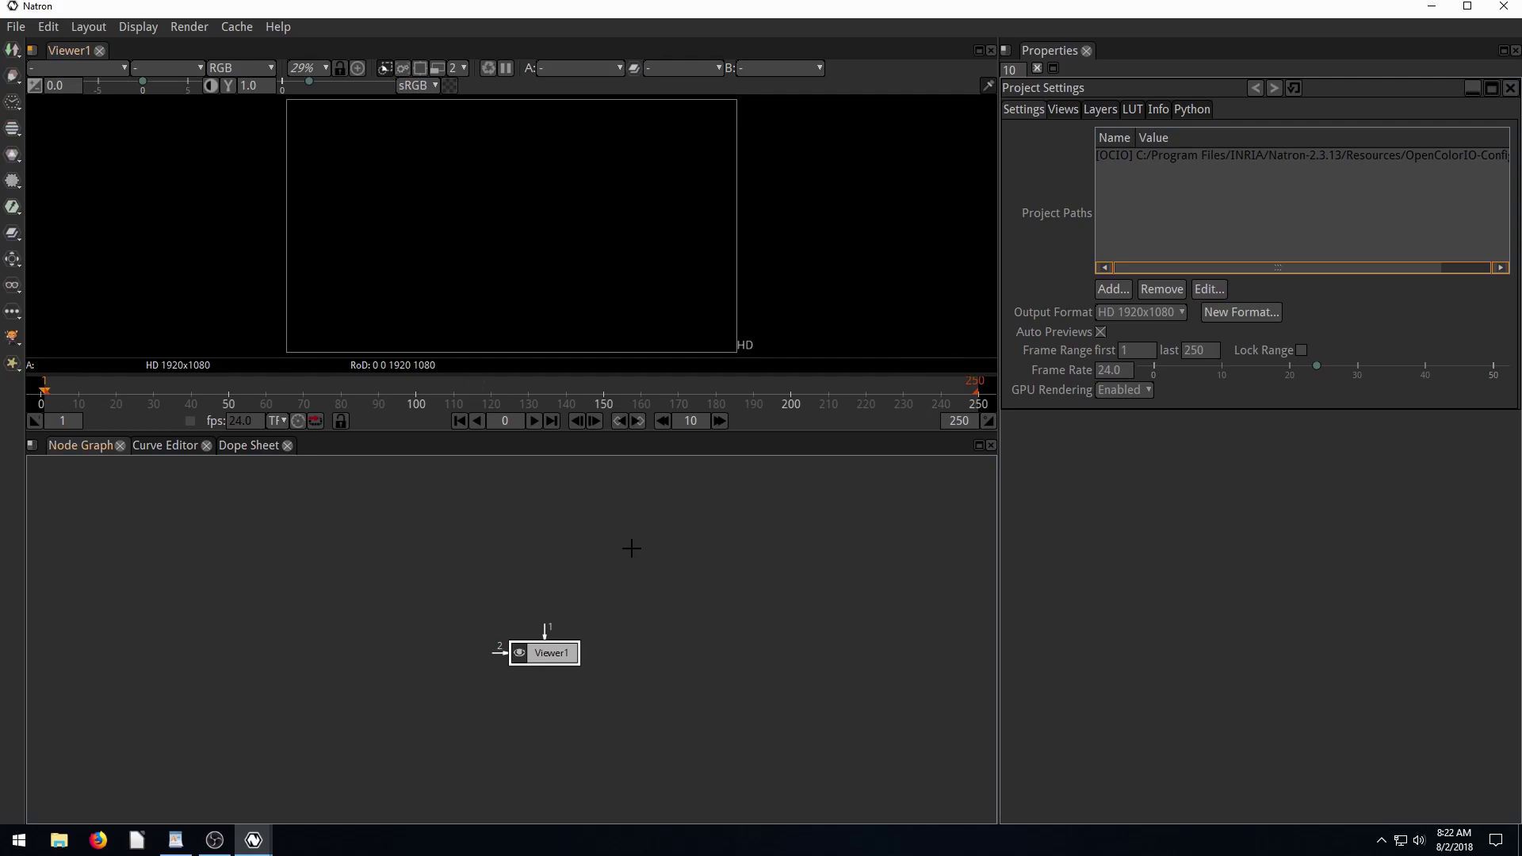
Step: Open the Image node menu after briefly opening and closing the Filter list
left_click(12, 181)
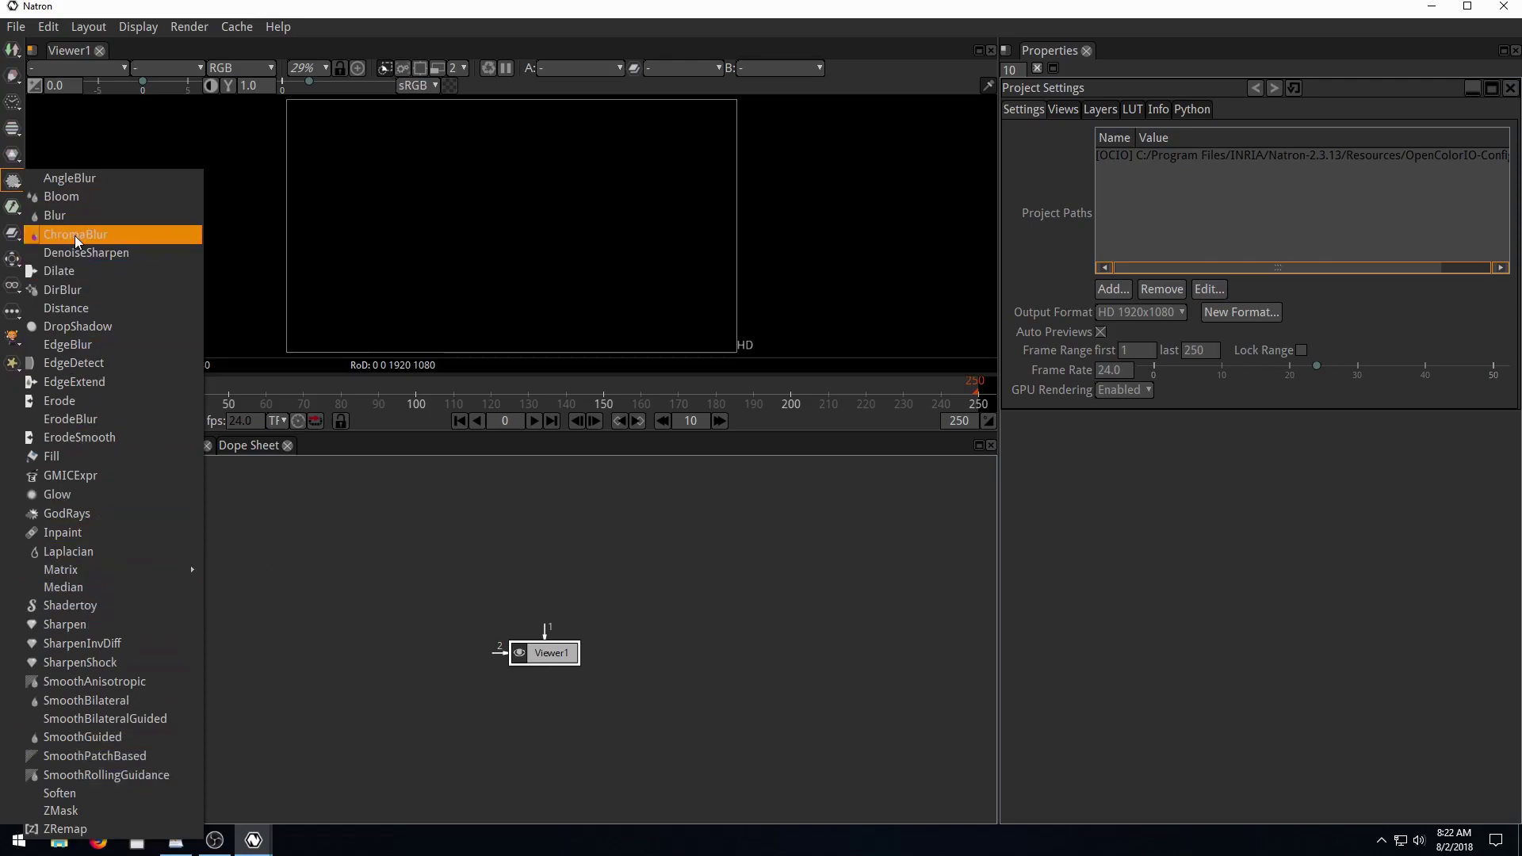
left_click(327, 553)
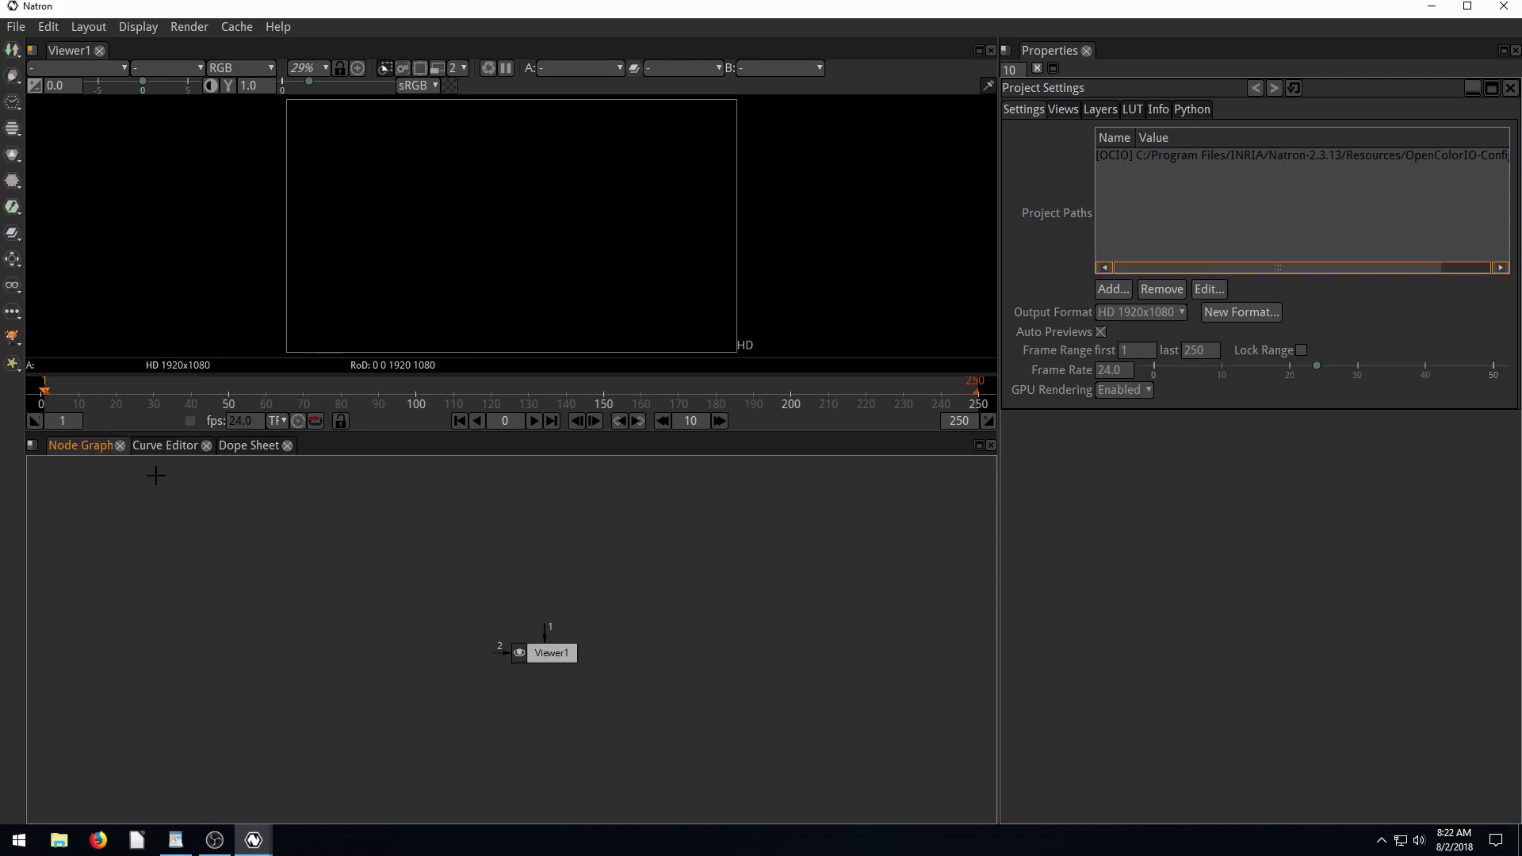
left_click(6, 53)
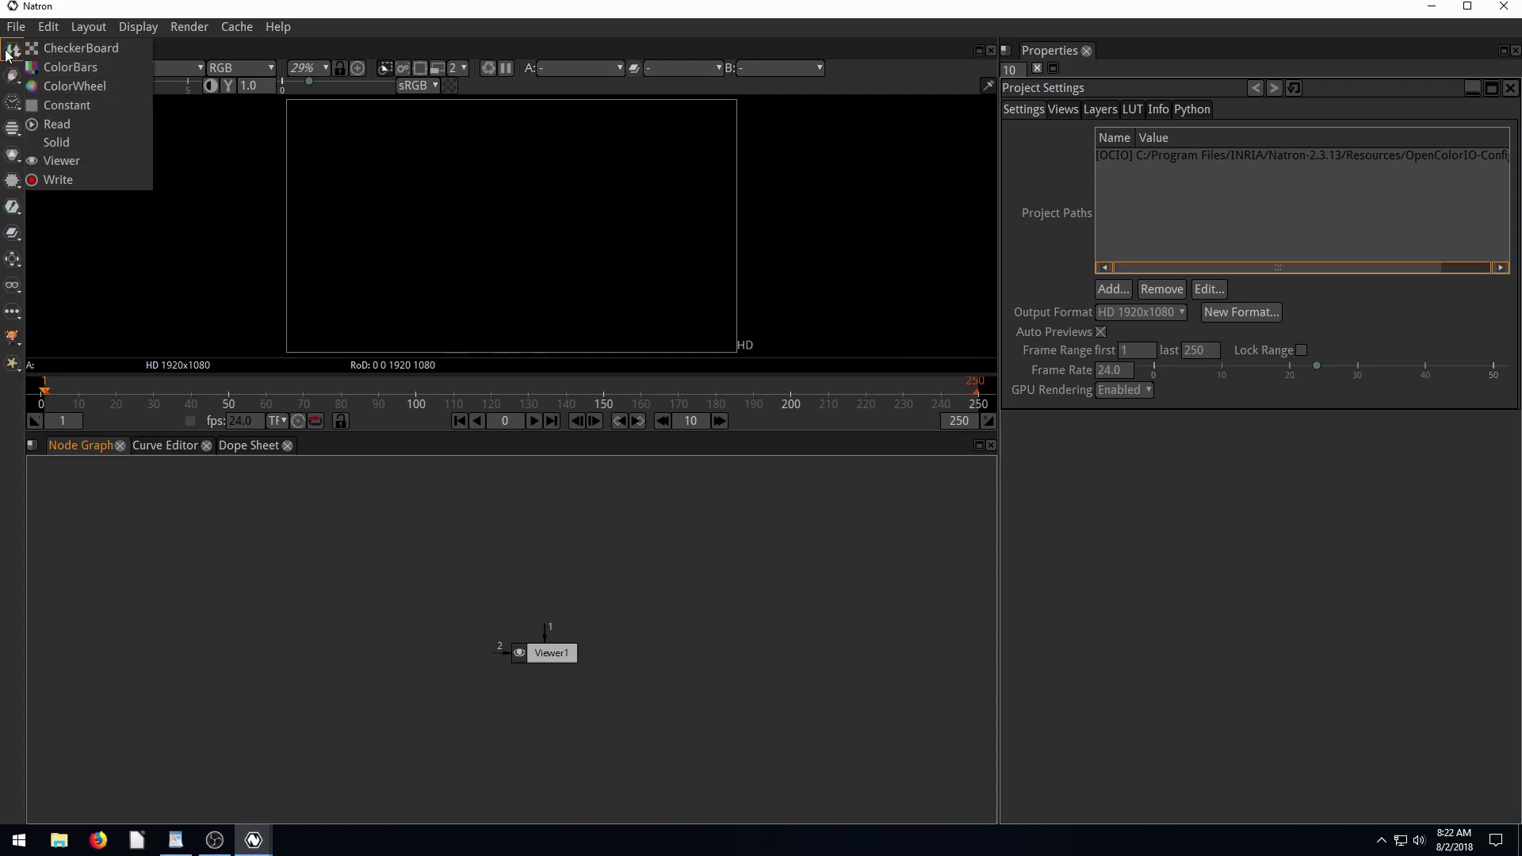
Step: Load RYN_FISHING.JPG as a Read1 node and frame both nodes in the graph
left_click(65, 122)
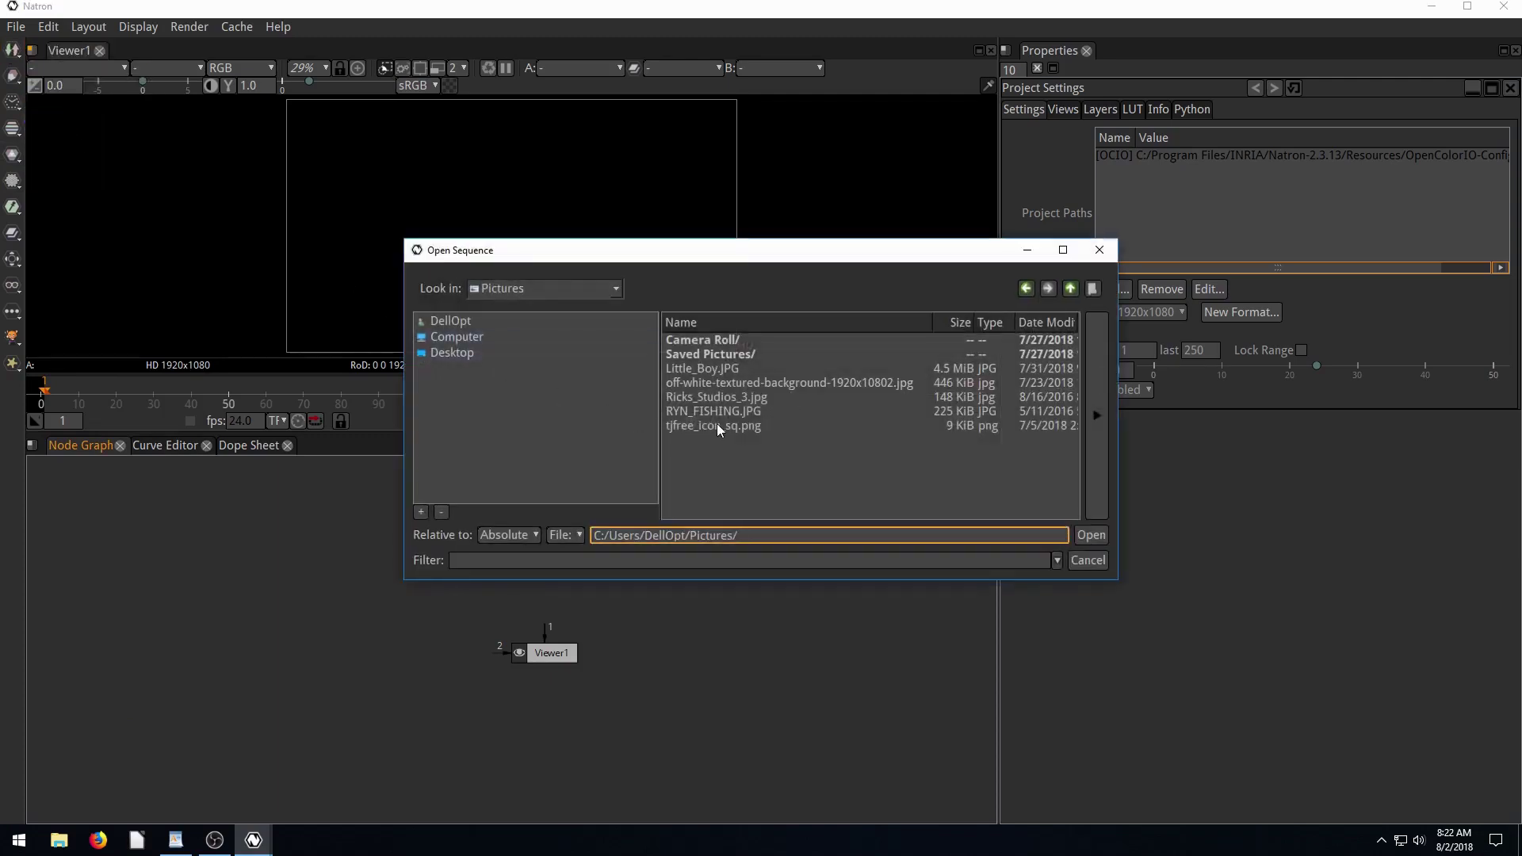
left_click(715, 411)
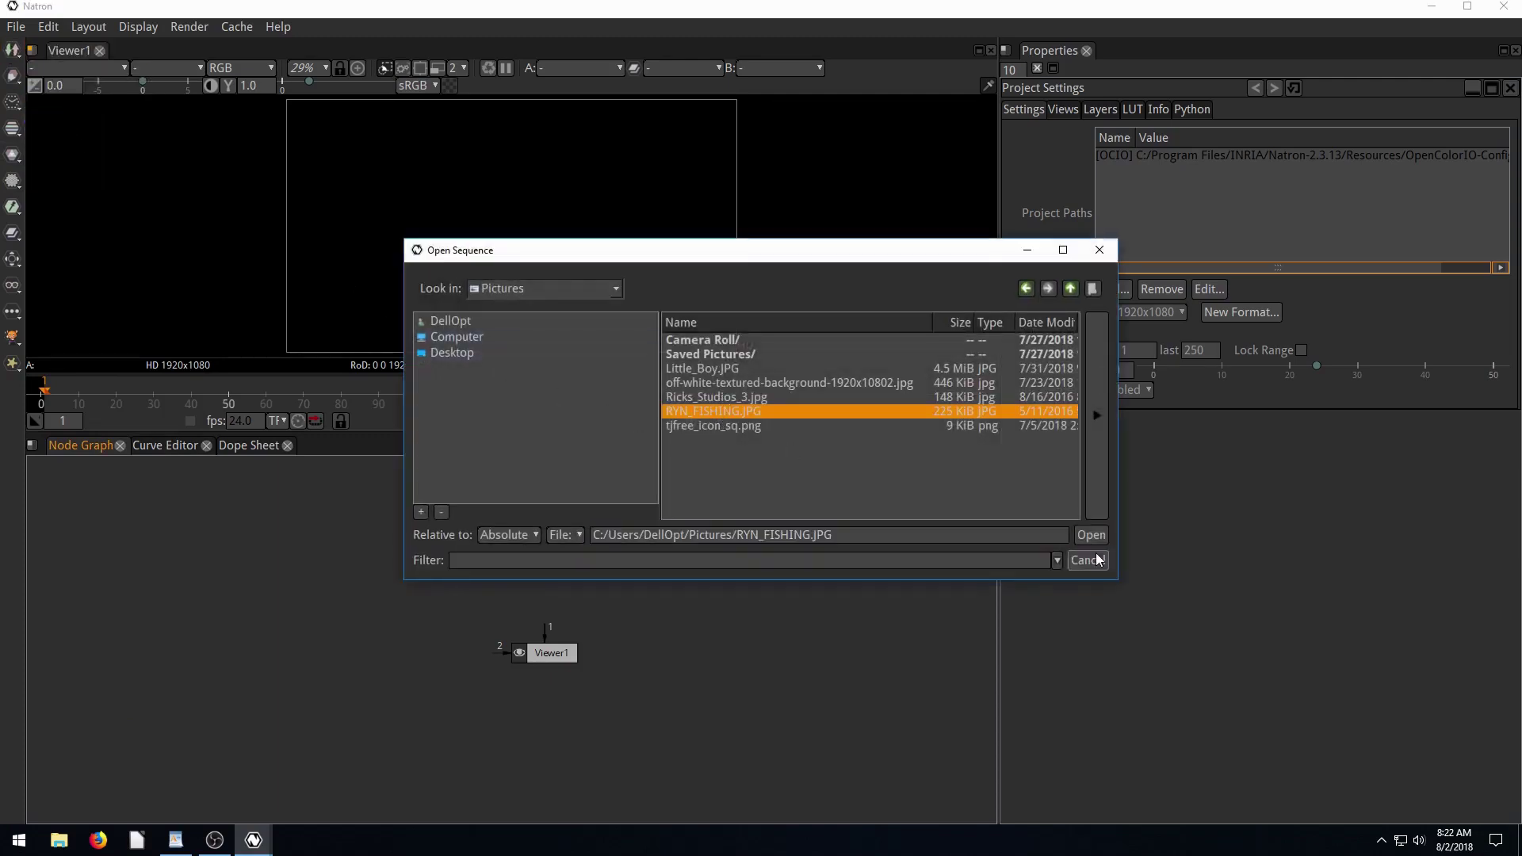
left_click(1091, 535)
key("ctrl+i")
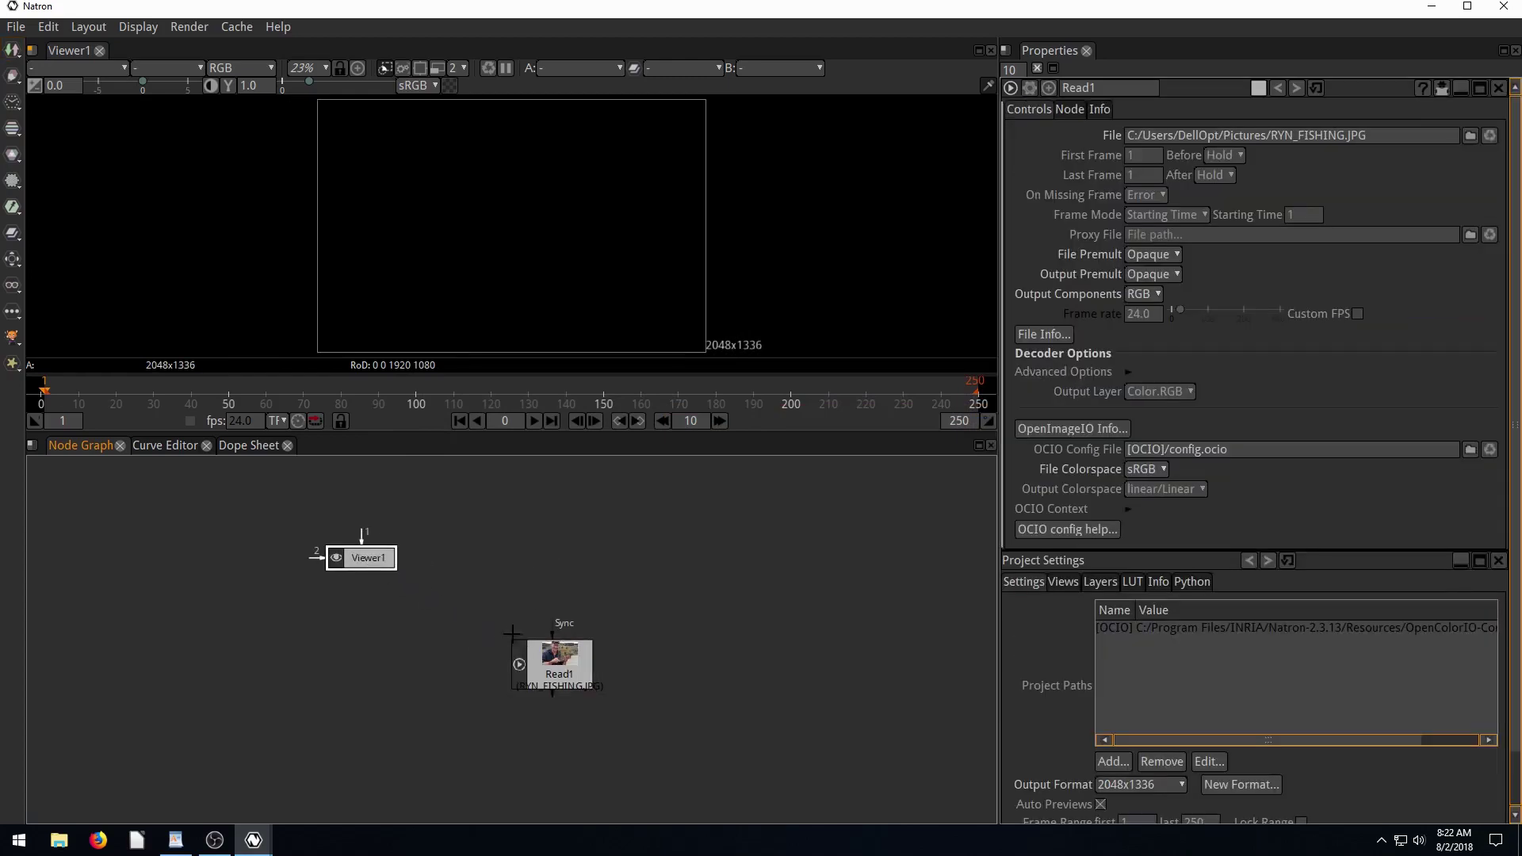
left_click_drag(368, 560, 785, 733)
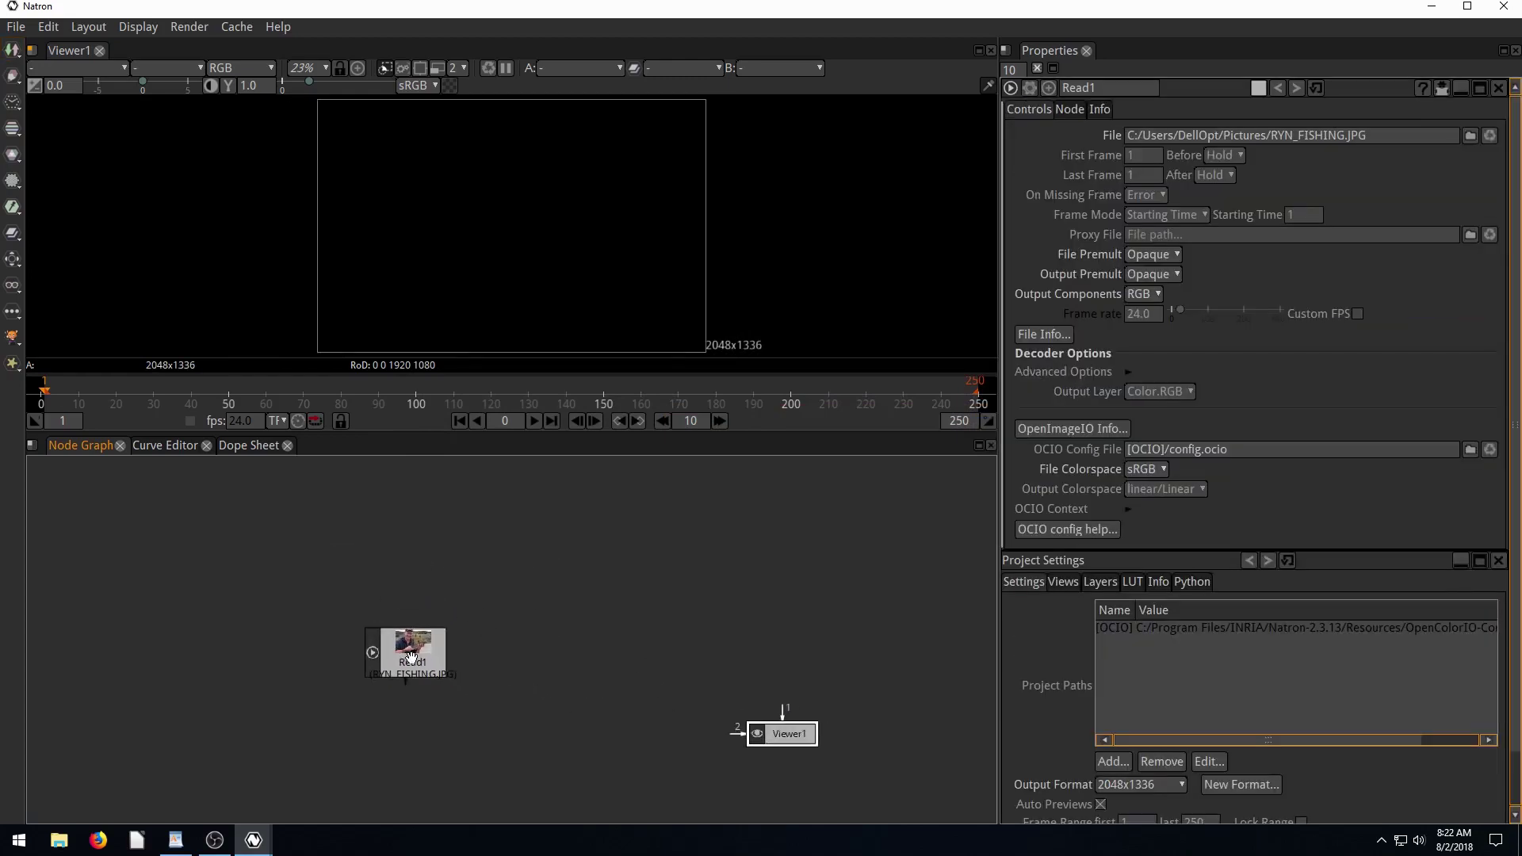
Step: Connect Read1 to Viewer1, enlarge the viewer pane and arrange the nodes
left_click_drag(409, 685, 748, 730)
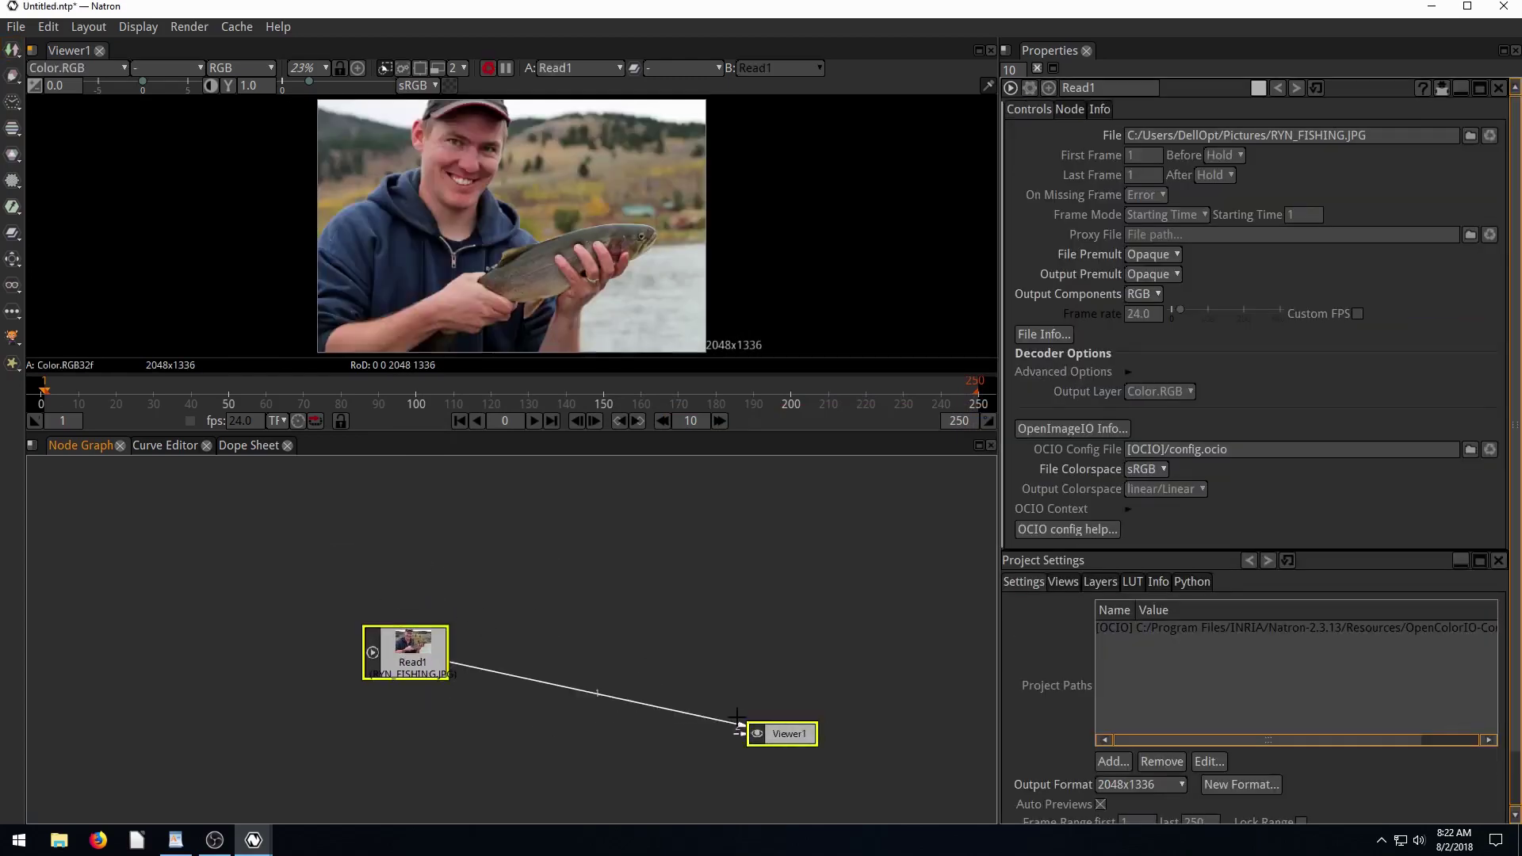
left_click_drag(417, 647, 335, 540)
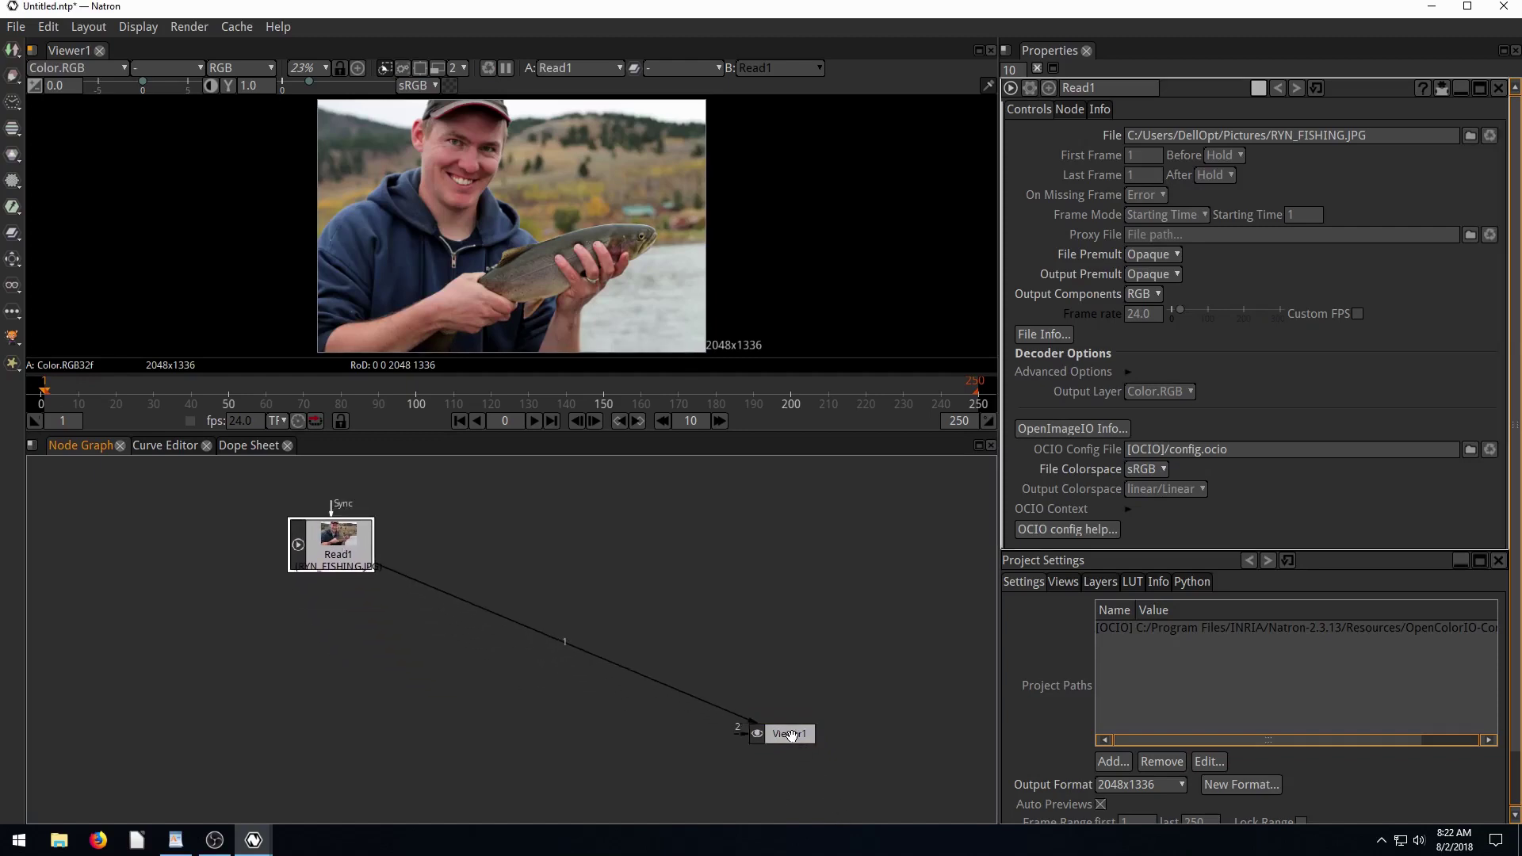
left_click_drag(792, 735, 684, 723)
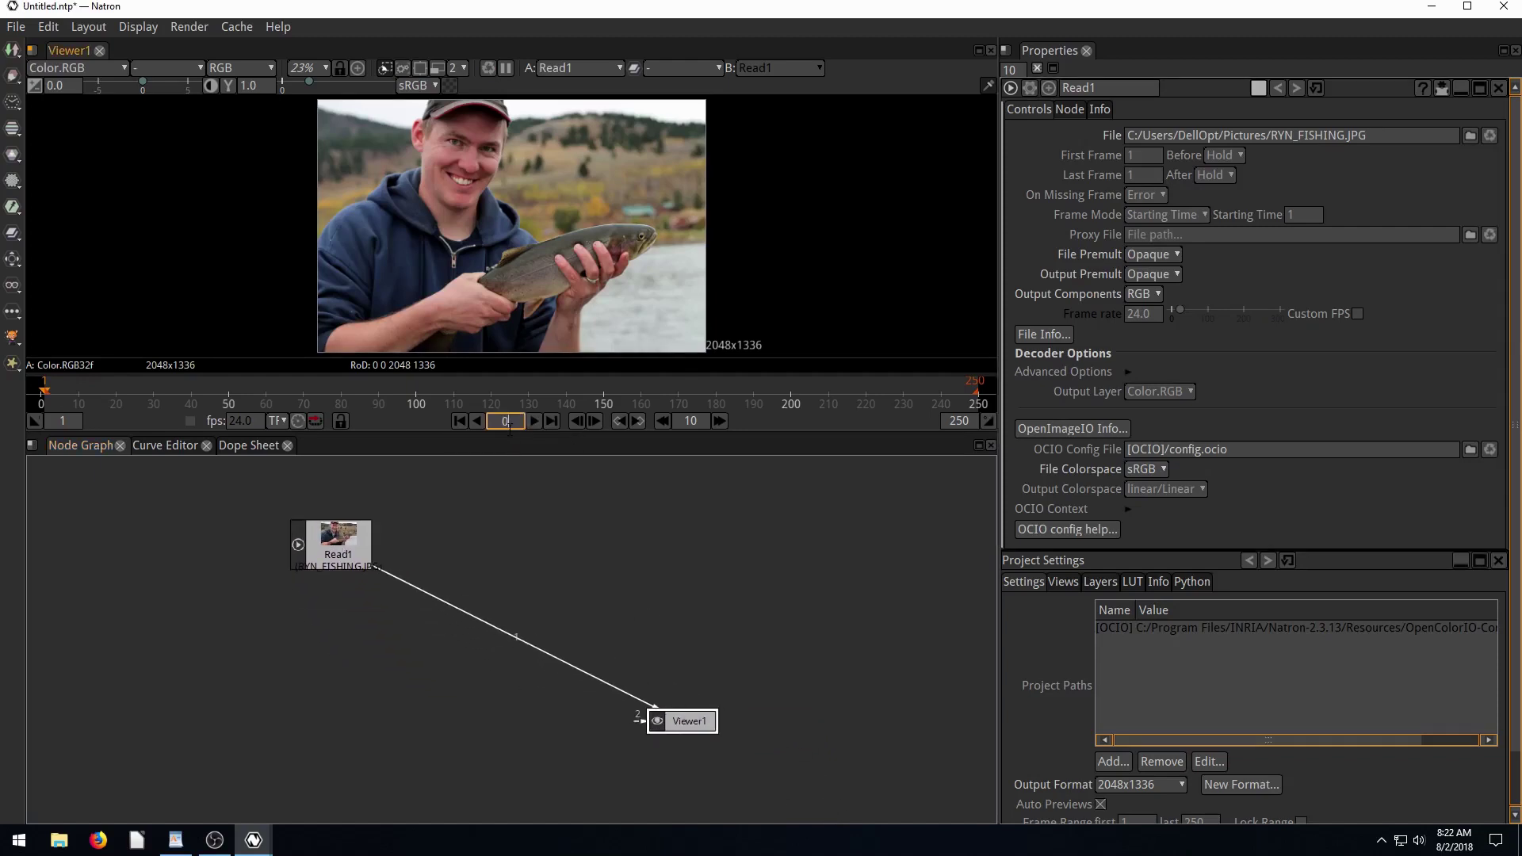
left_click_drag(410, 435, 410, 504)
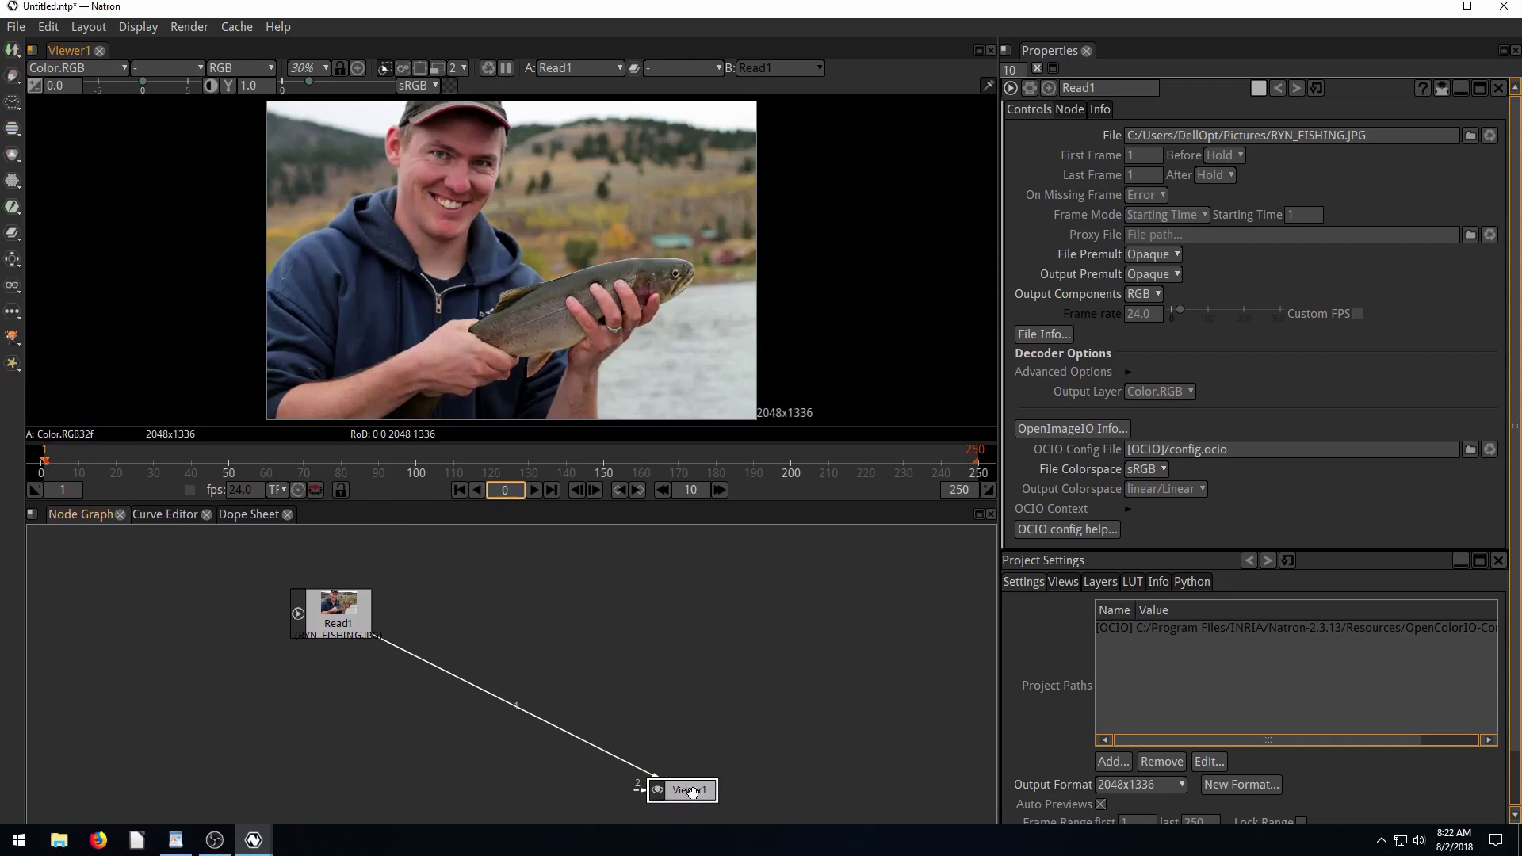
left_click_drag(687, 787, 731, 756)
left_click_drag(346, 613, 381, 588)
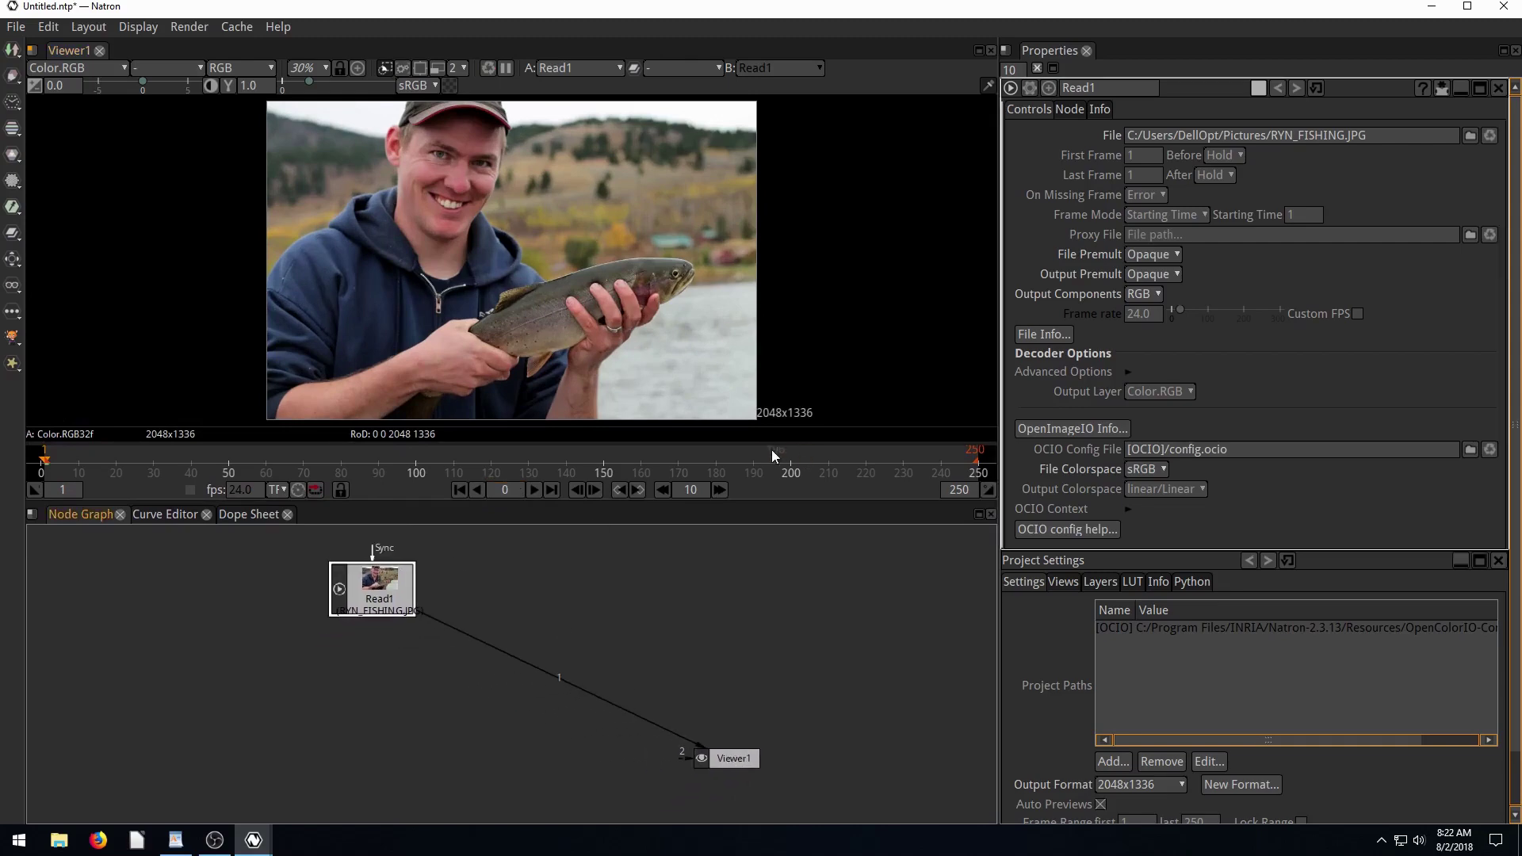
Step: Set the project's last frame to 1 and tidy the Read1 and Viewer1 positions
scroll(1147, 459, "down", 2)
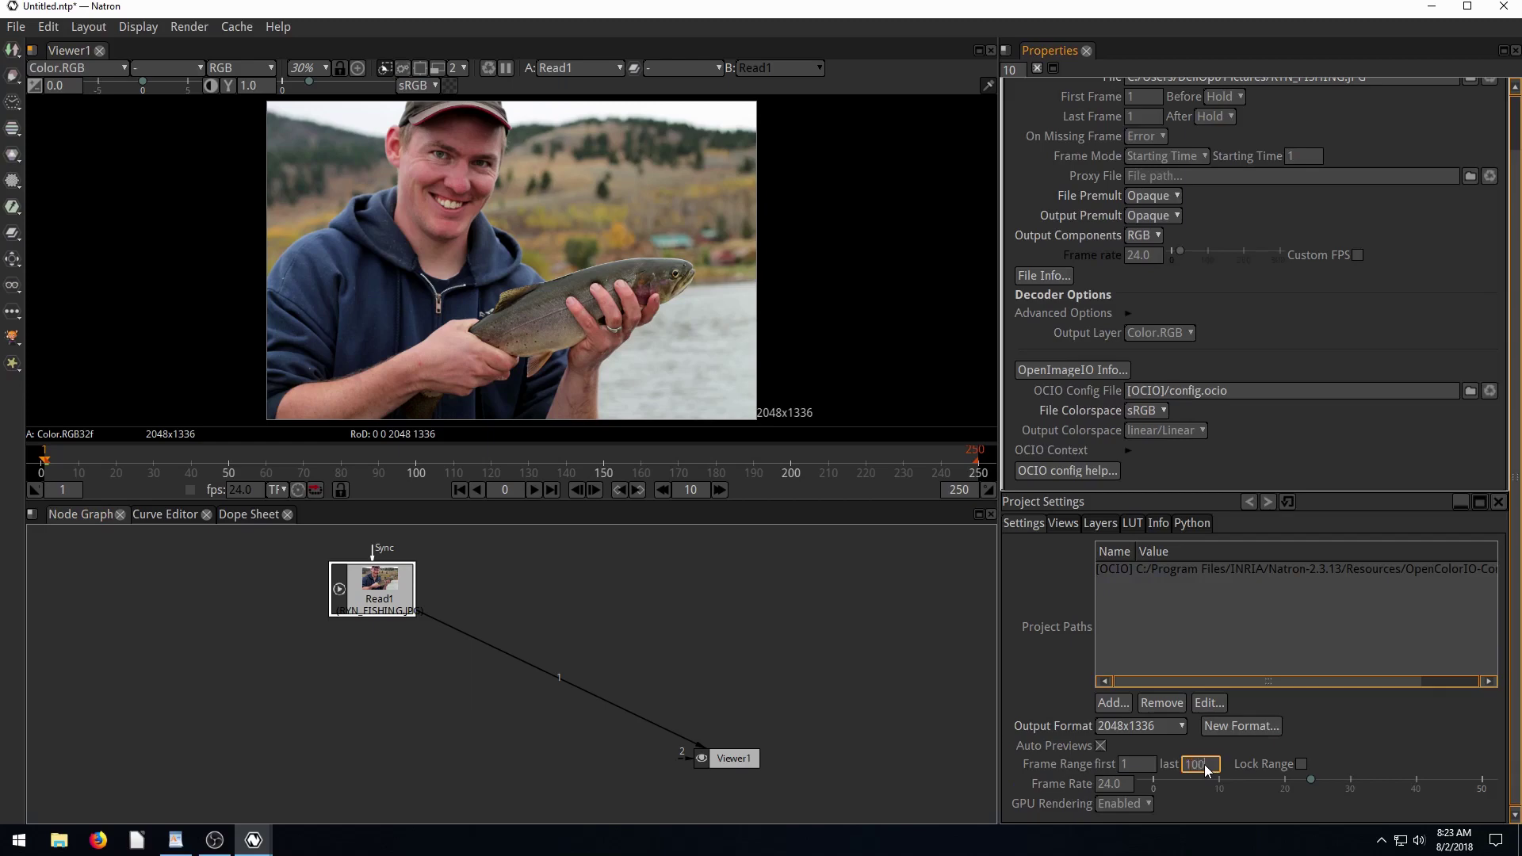
key("Return")
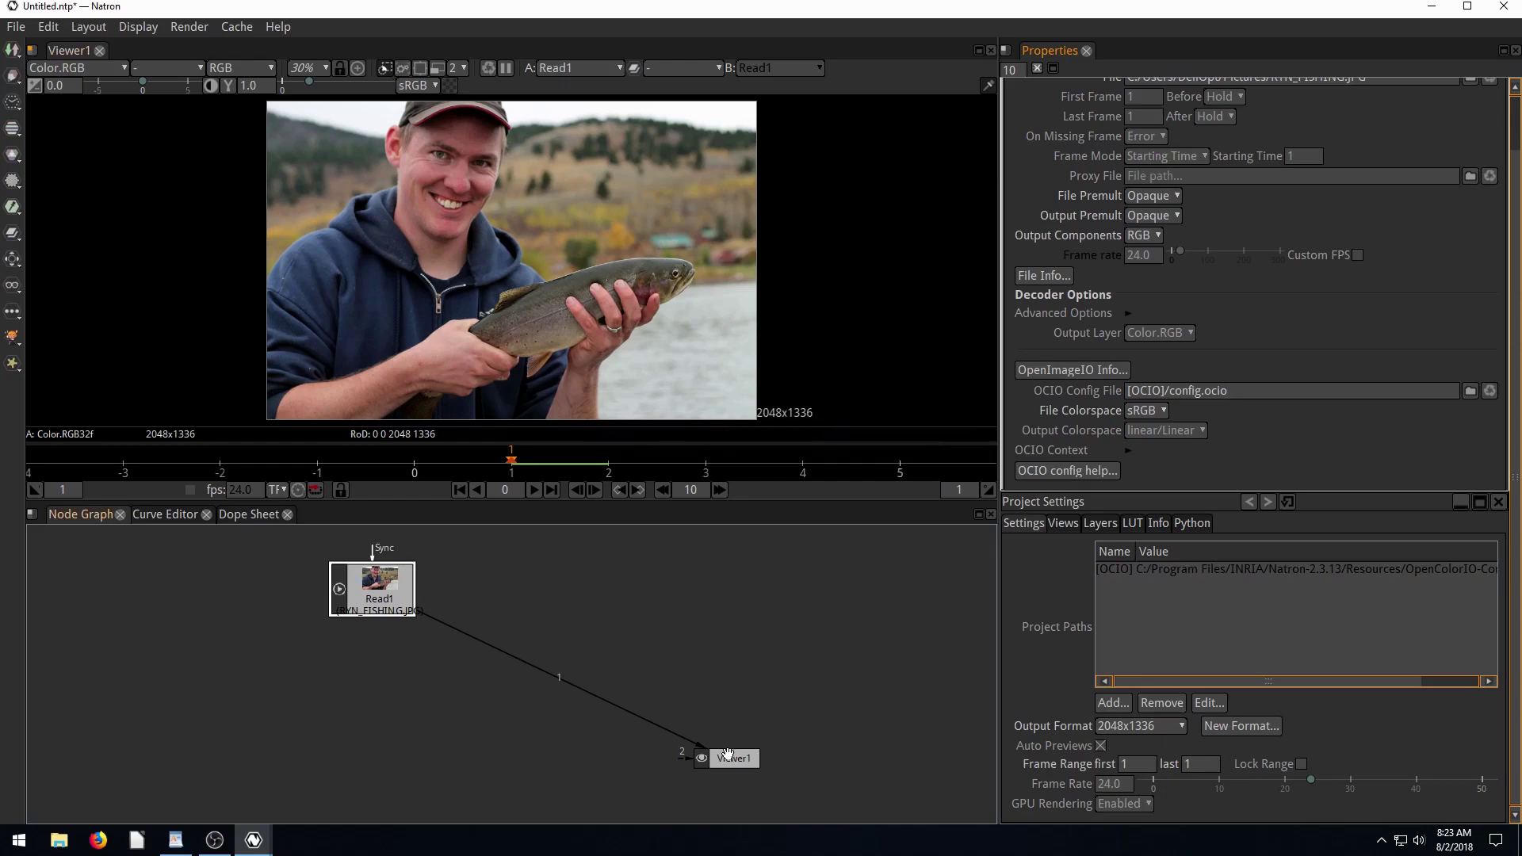
left_click_drag(727, 753, 698, 703)
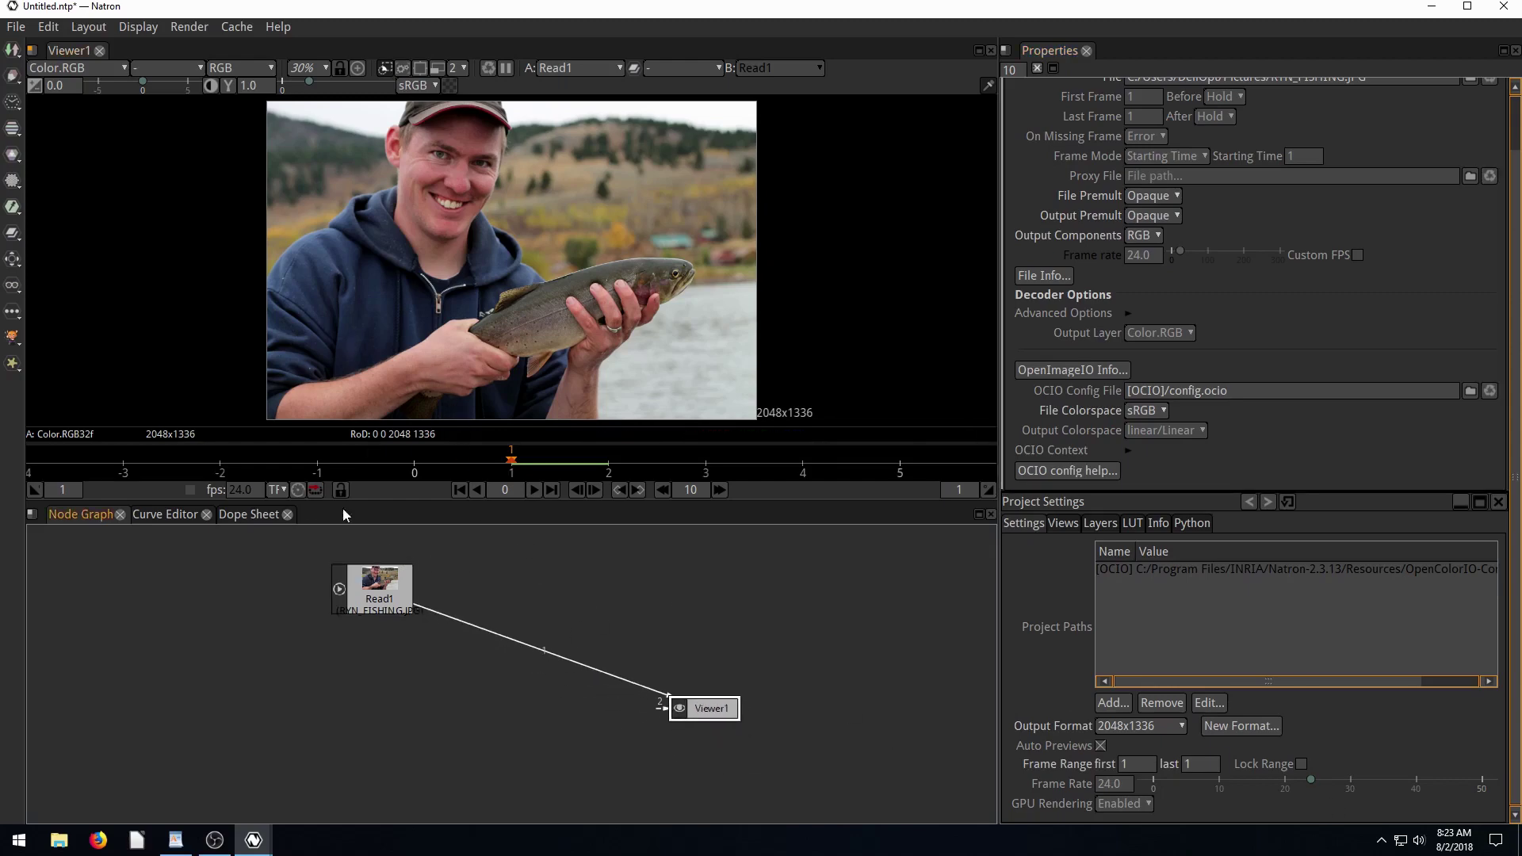
left_click(377, 590)
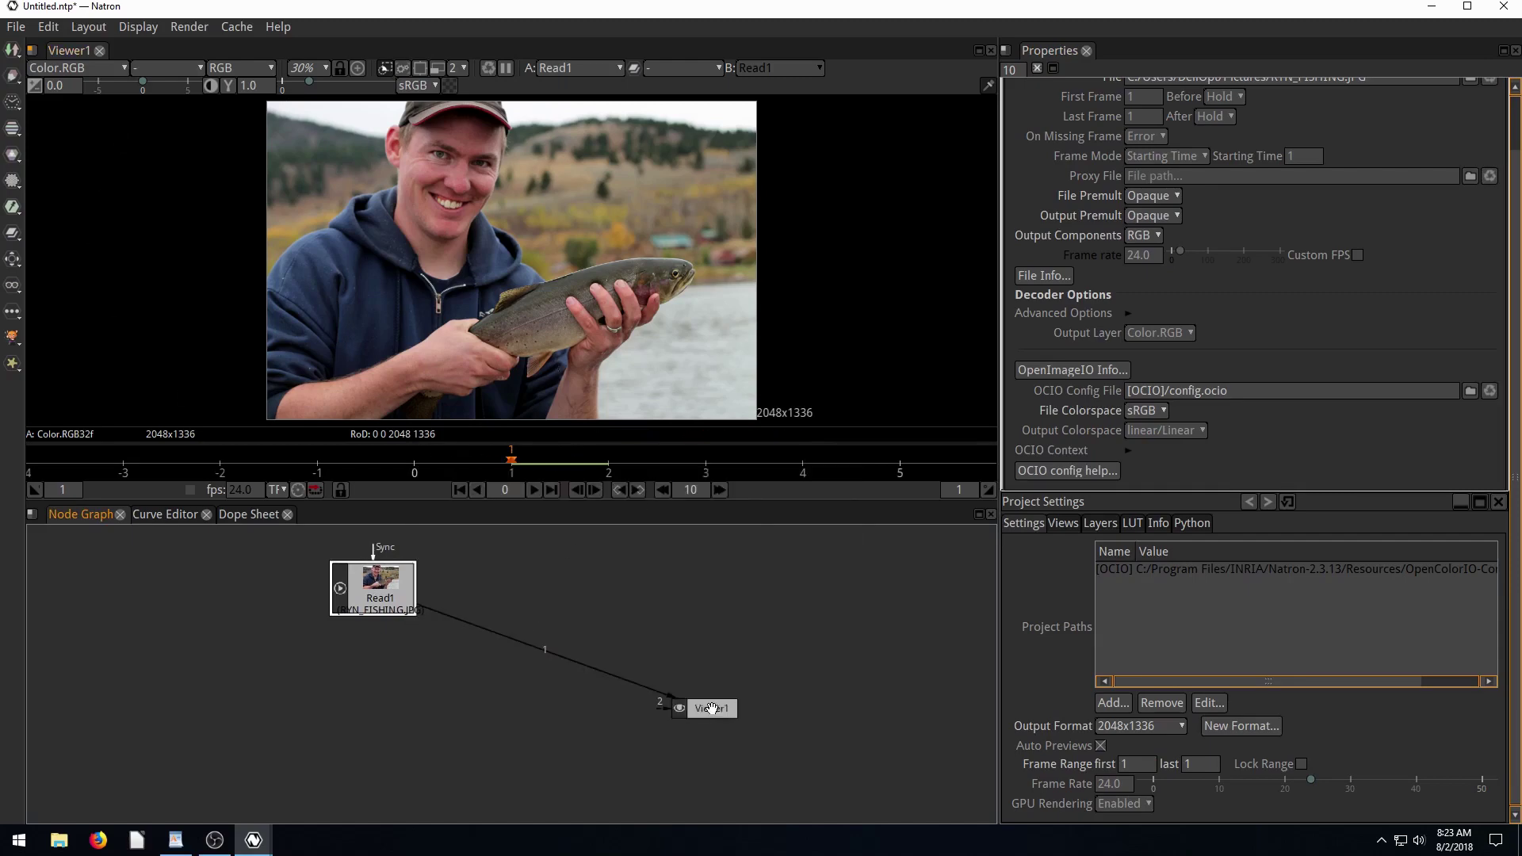
left_click_drag(712, 709, 707, 701)
left_click_drag(372, 579, 389, 579)
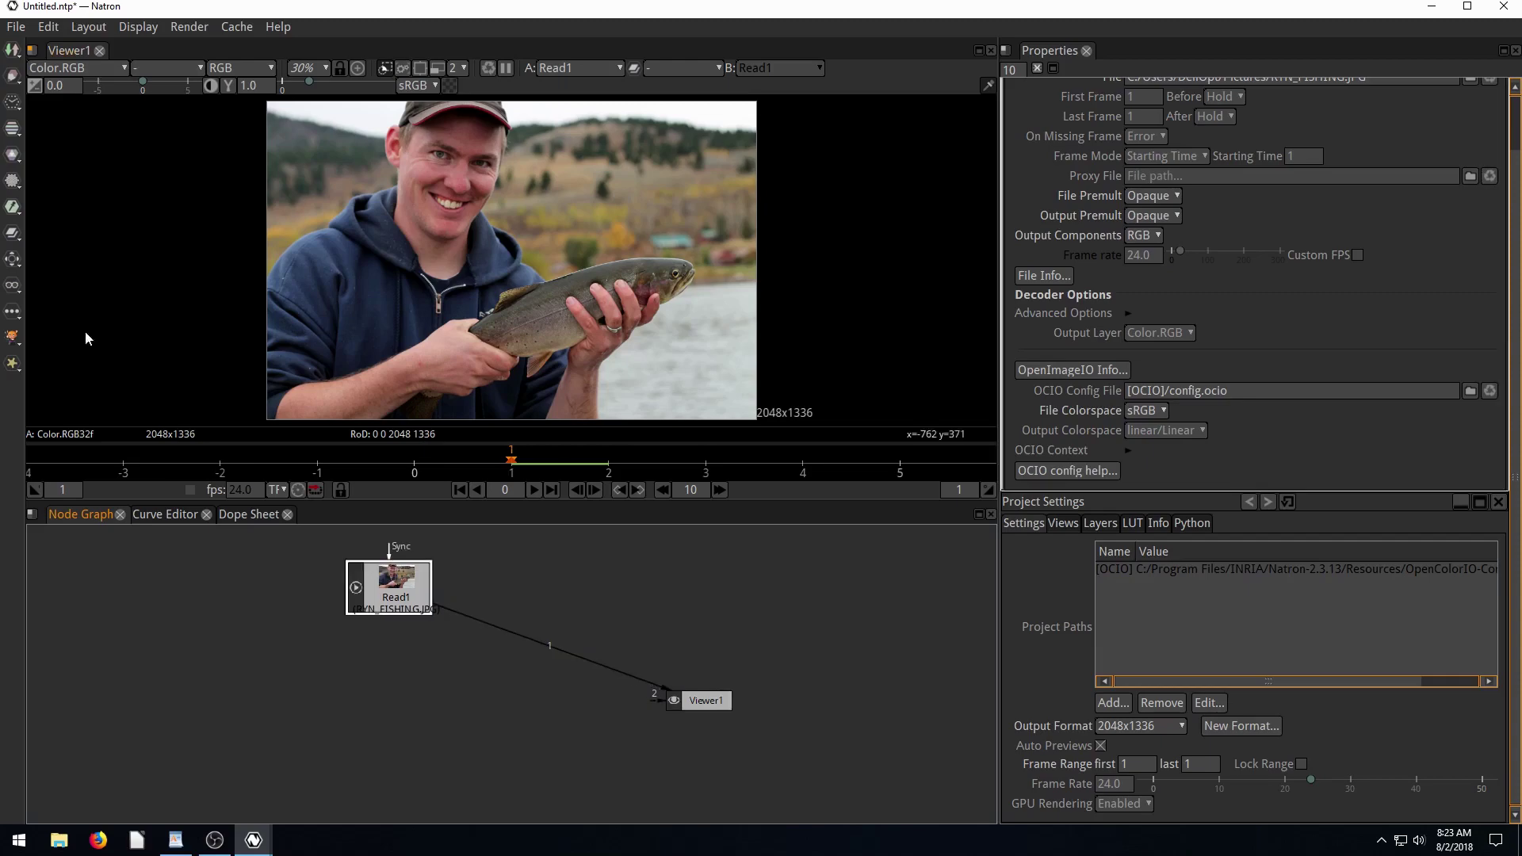
left_click(12, 180)
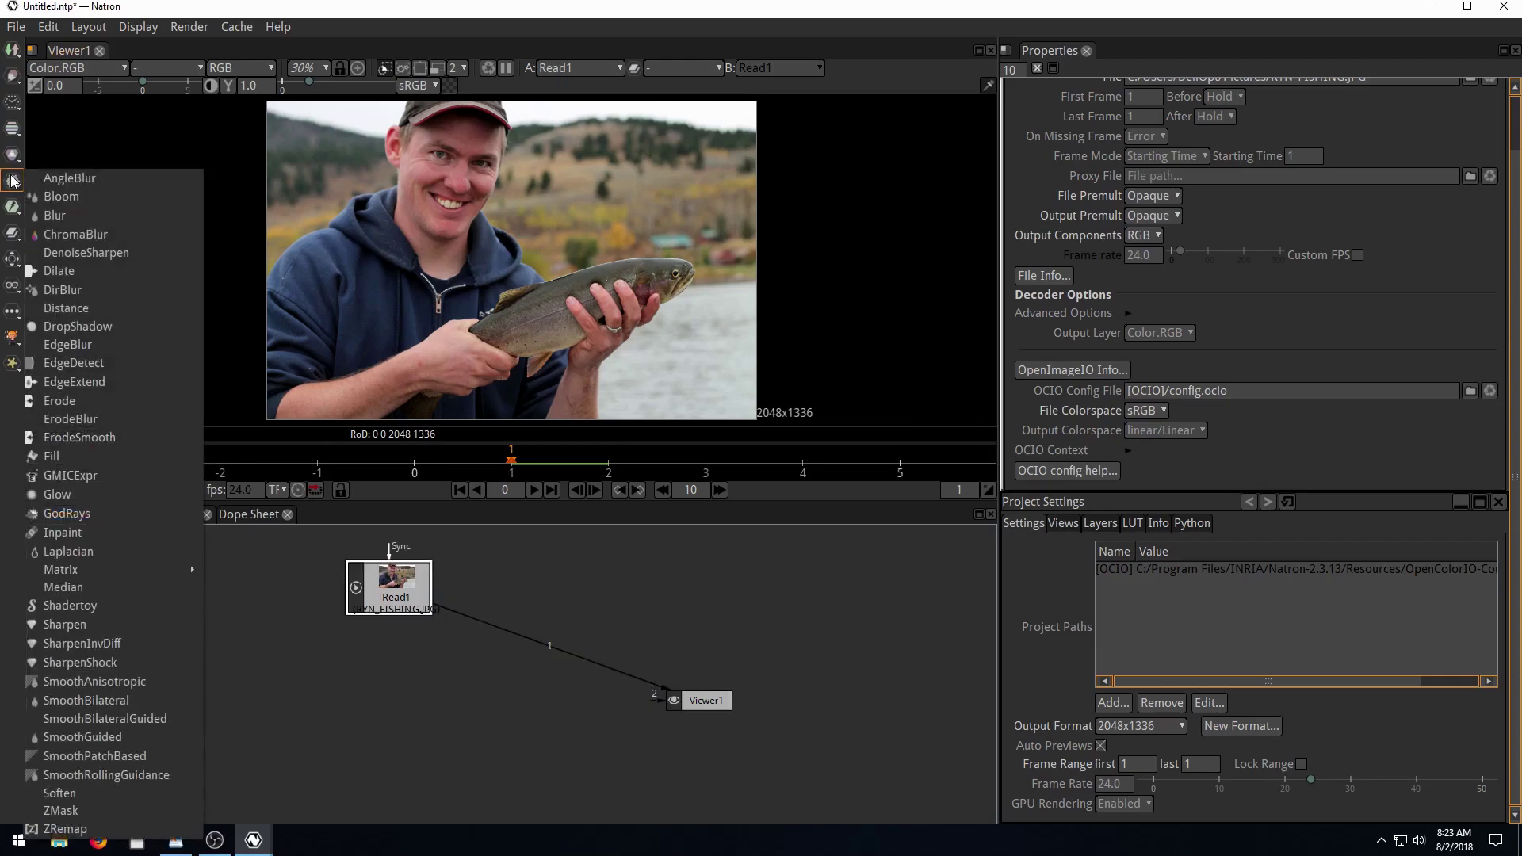
Step: Add Blur1 between Read1 and Viewer1 and raise its Size to 65.1
left_click(54, 214)
left_click_drag(401, 644, 501, 646)
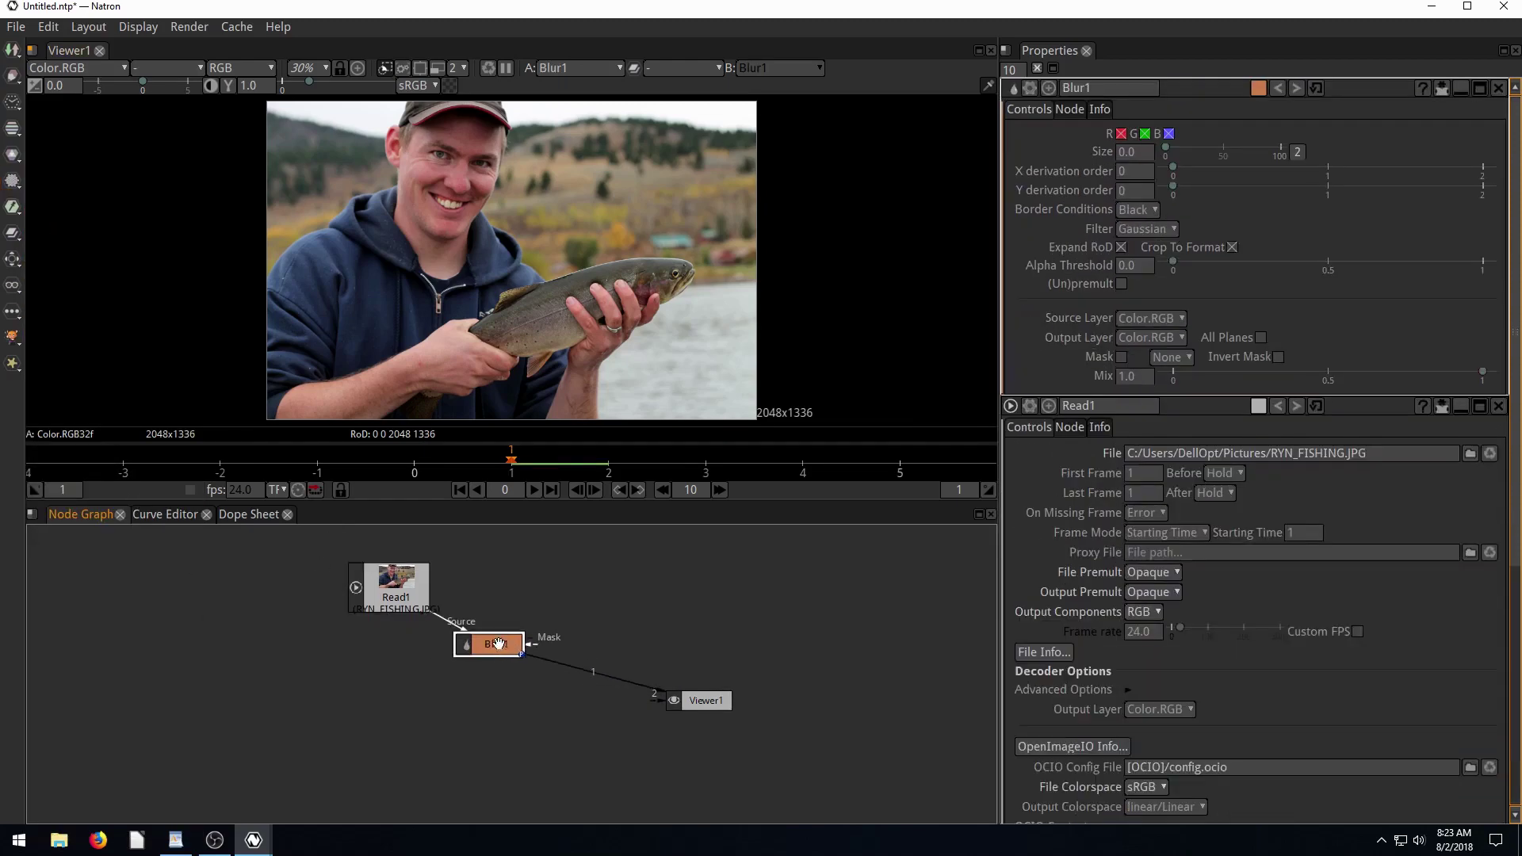
left_click_drag(1172, 150, 1224, 148)
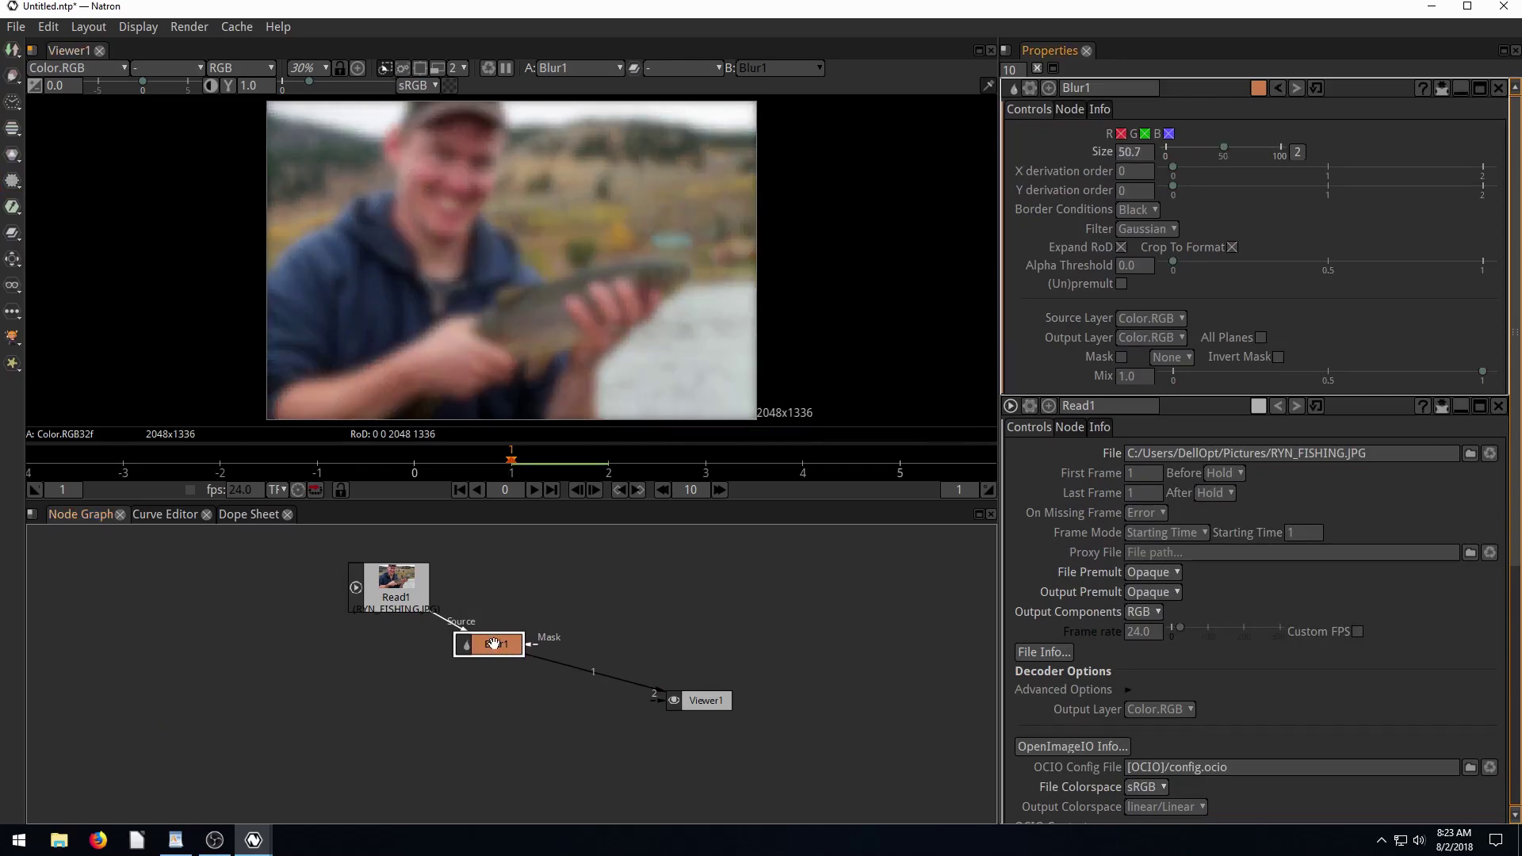
left_click_drag(489, 644, 541, 645)
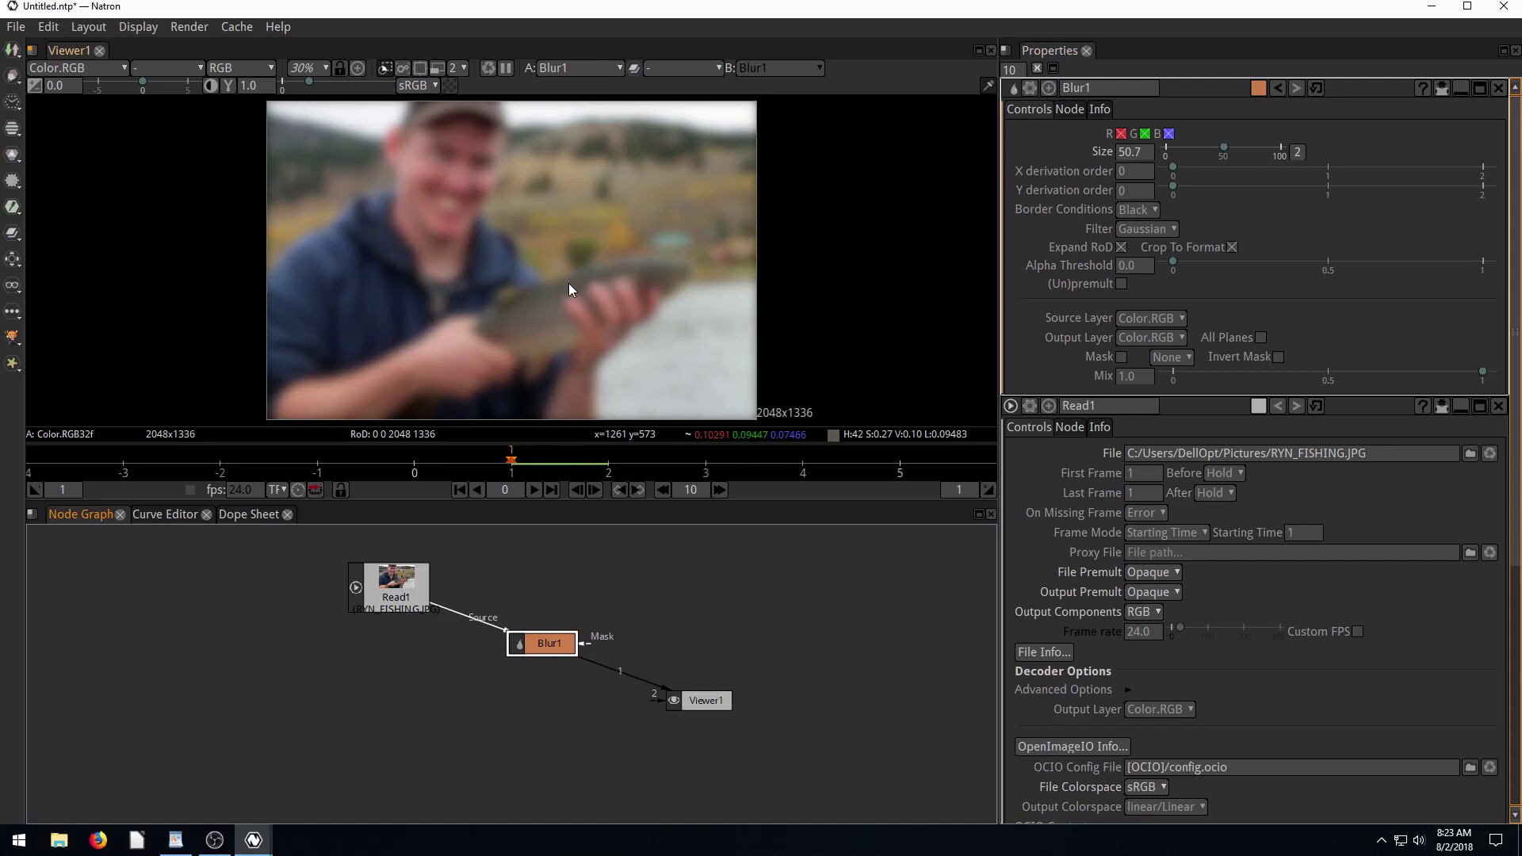
left_click_drag(1225, 151, 1241, 149)
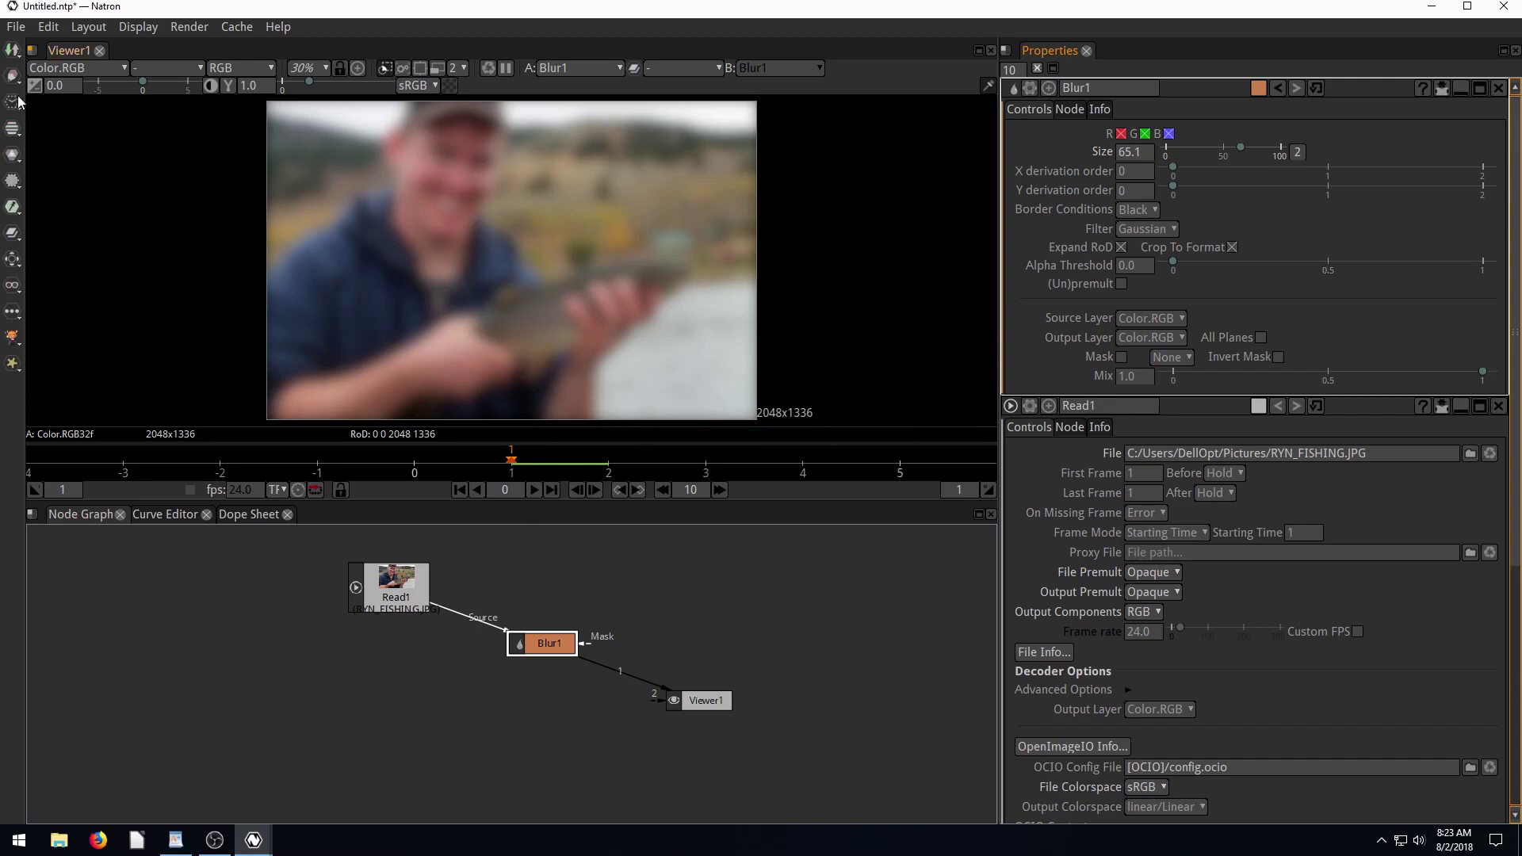
Step: Add a Write1 node with output file fish.jpg and arrange it beside Viewer1
left_click(11, 50)
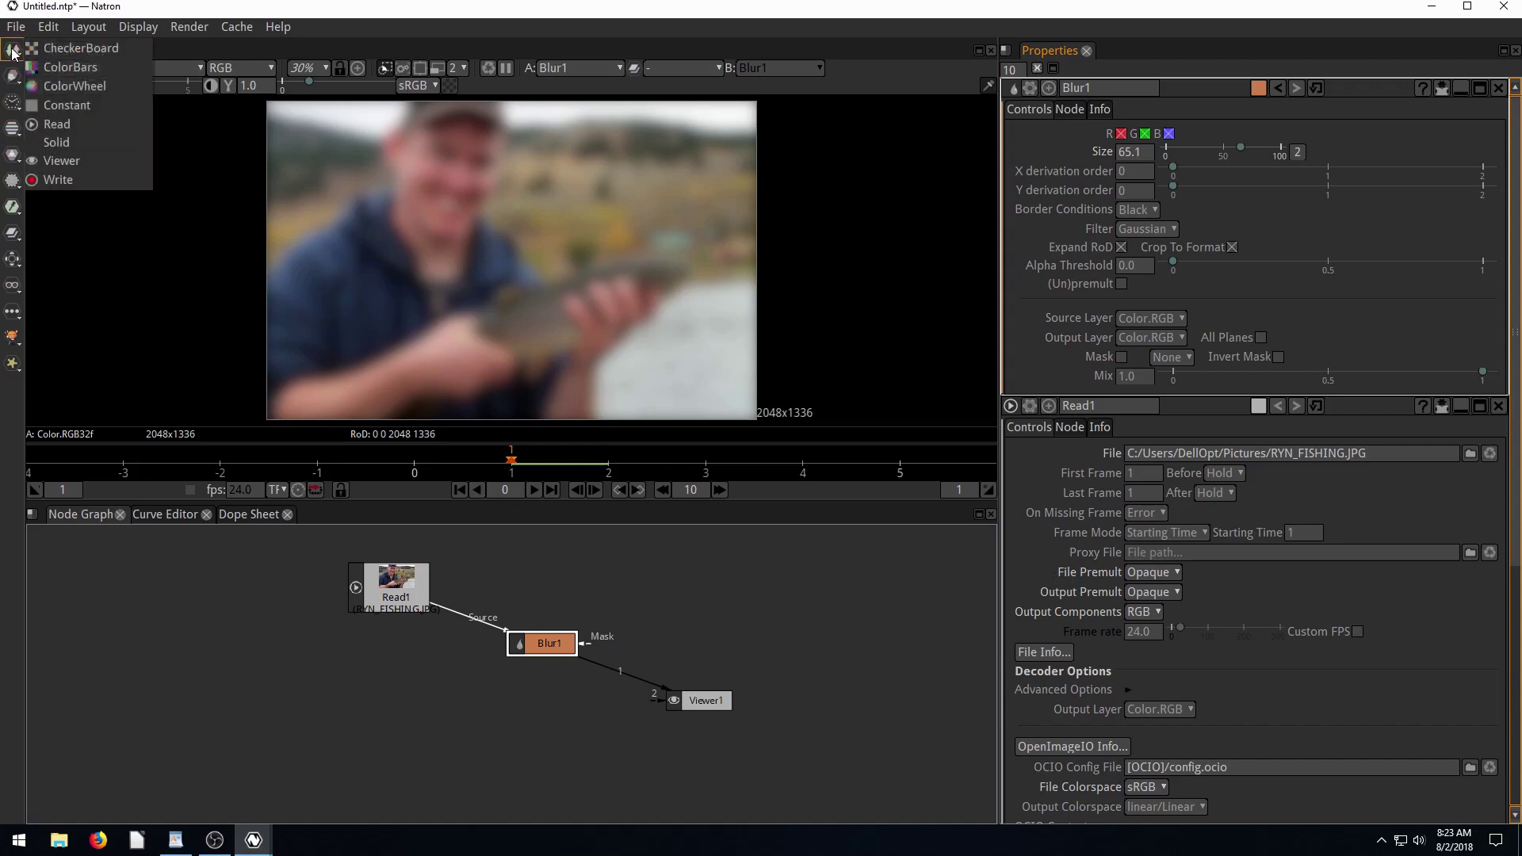
left_click(48, 181)
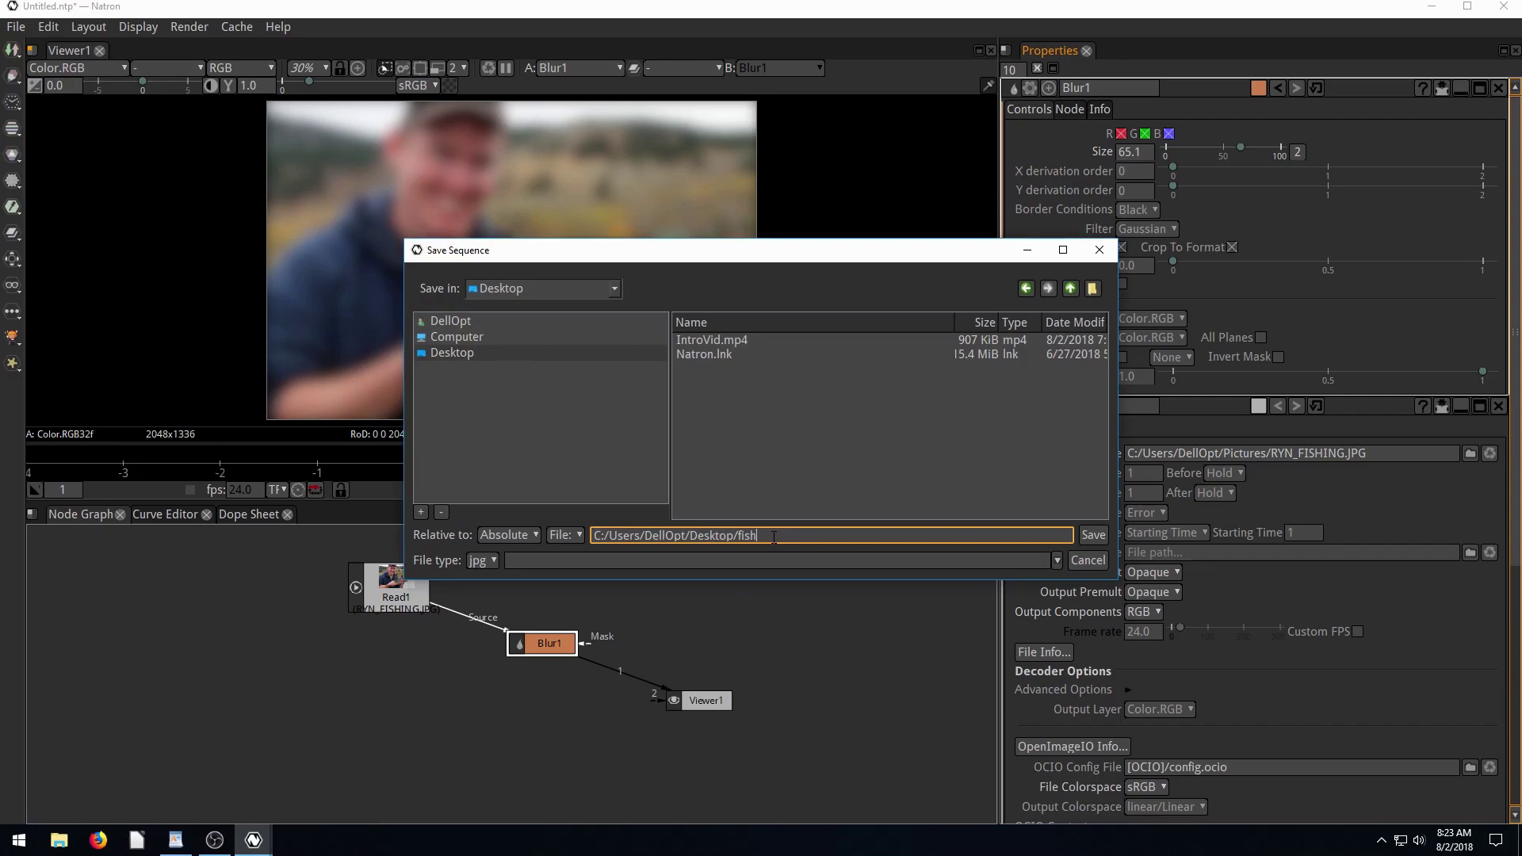
type("fish.jpg")
key("Return")
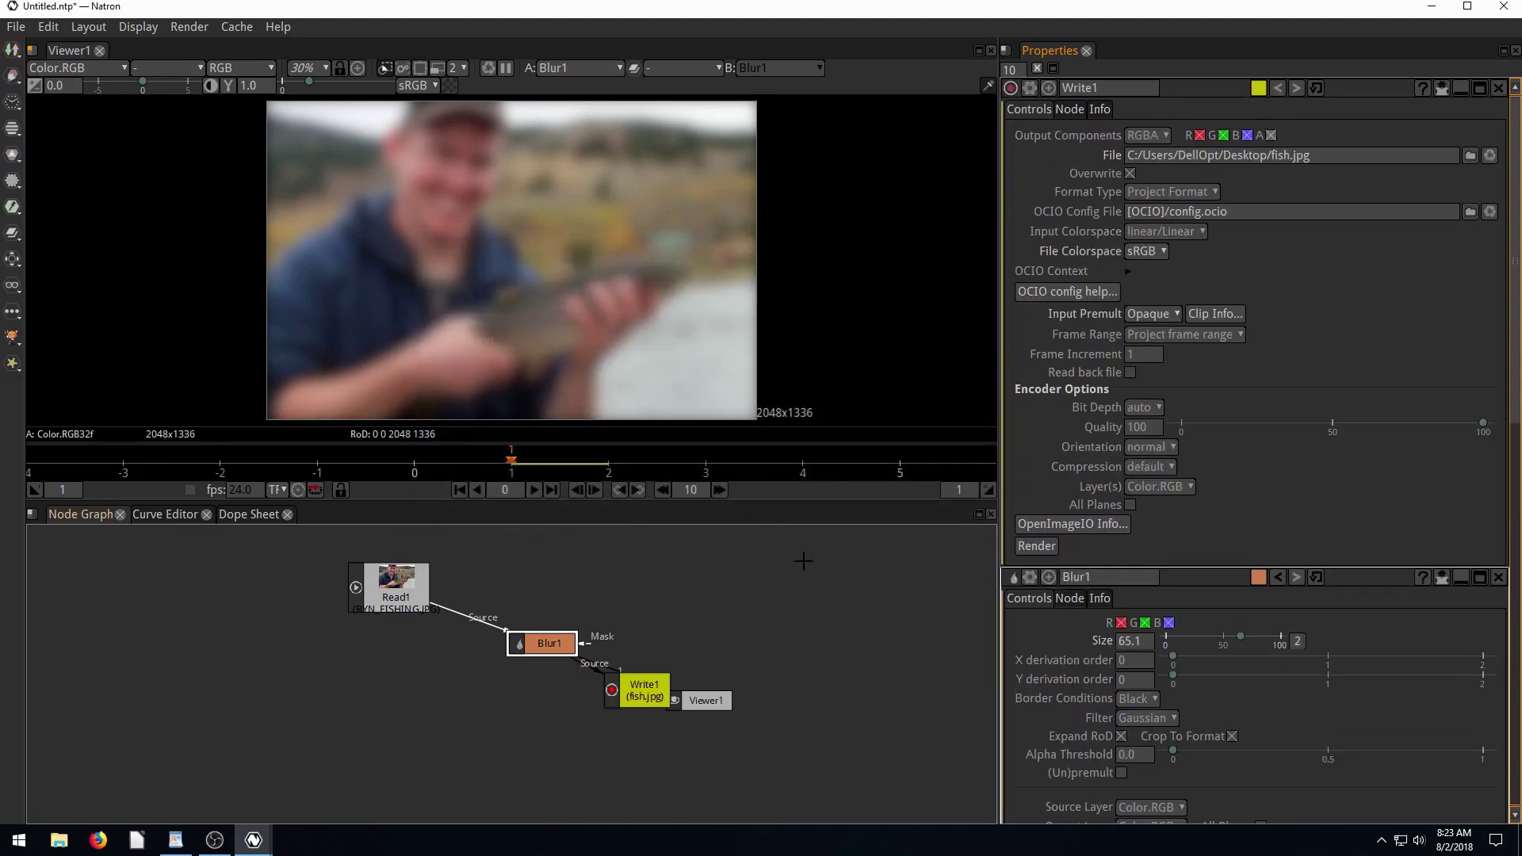
left_click_drag(642, 689, 729, 592)
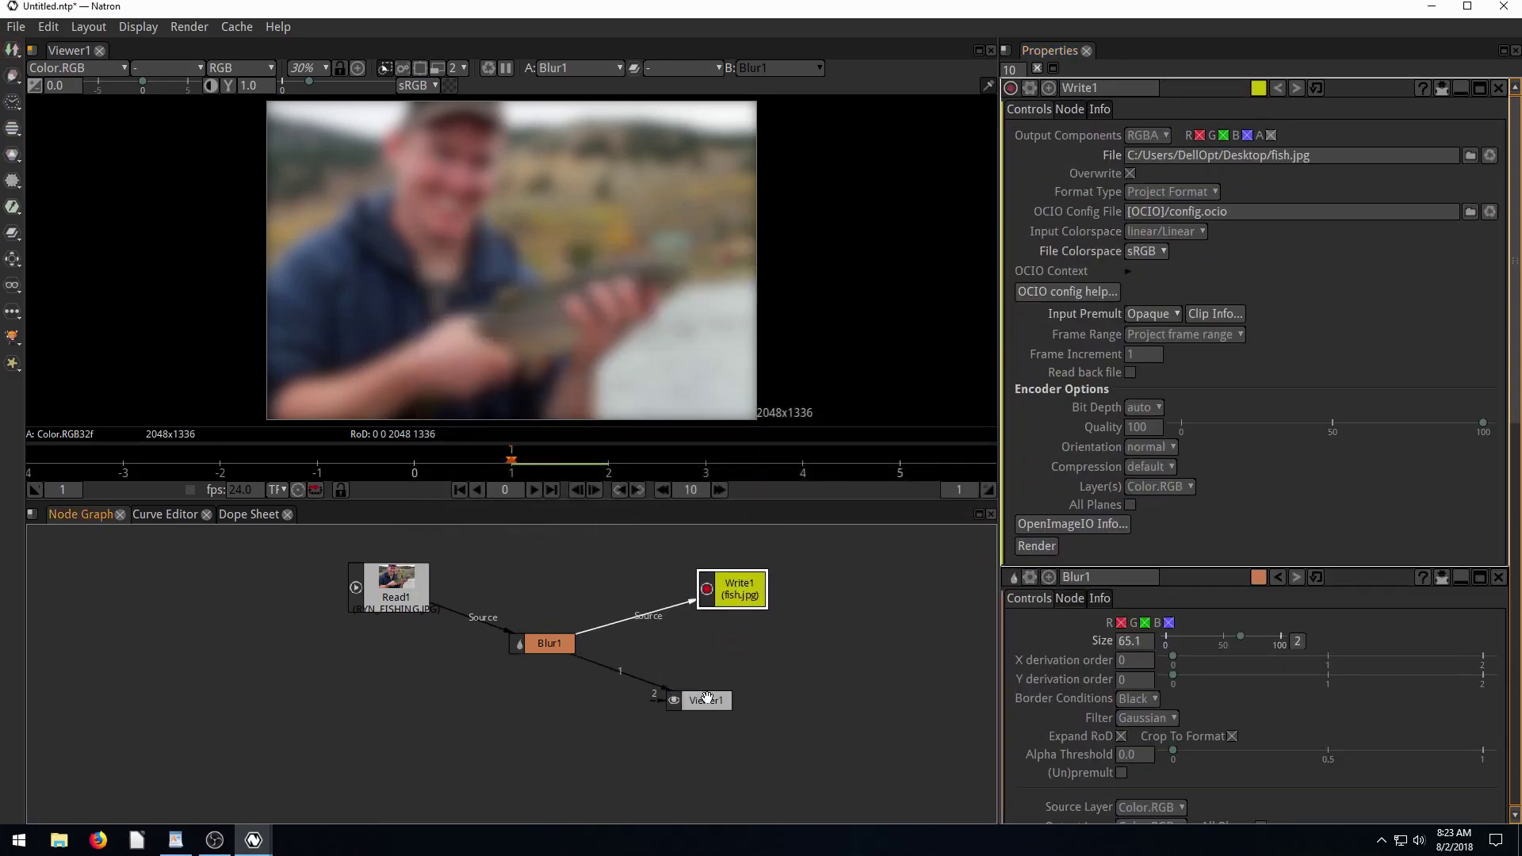
mouse_move(707, 700)
left_mouse_down()
mouse_move(740, 674)
mouse_move(726, 679)
left_mouse_up()
Step: Render Write1 to fish.jpg, then minimise Natron
left_click(727, 593)
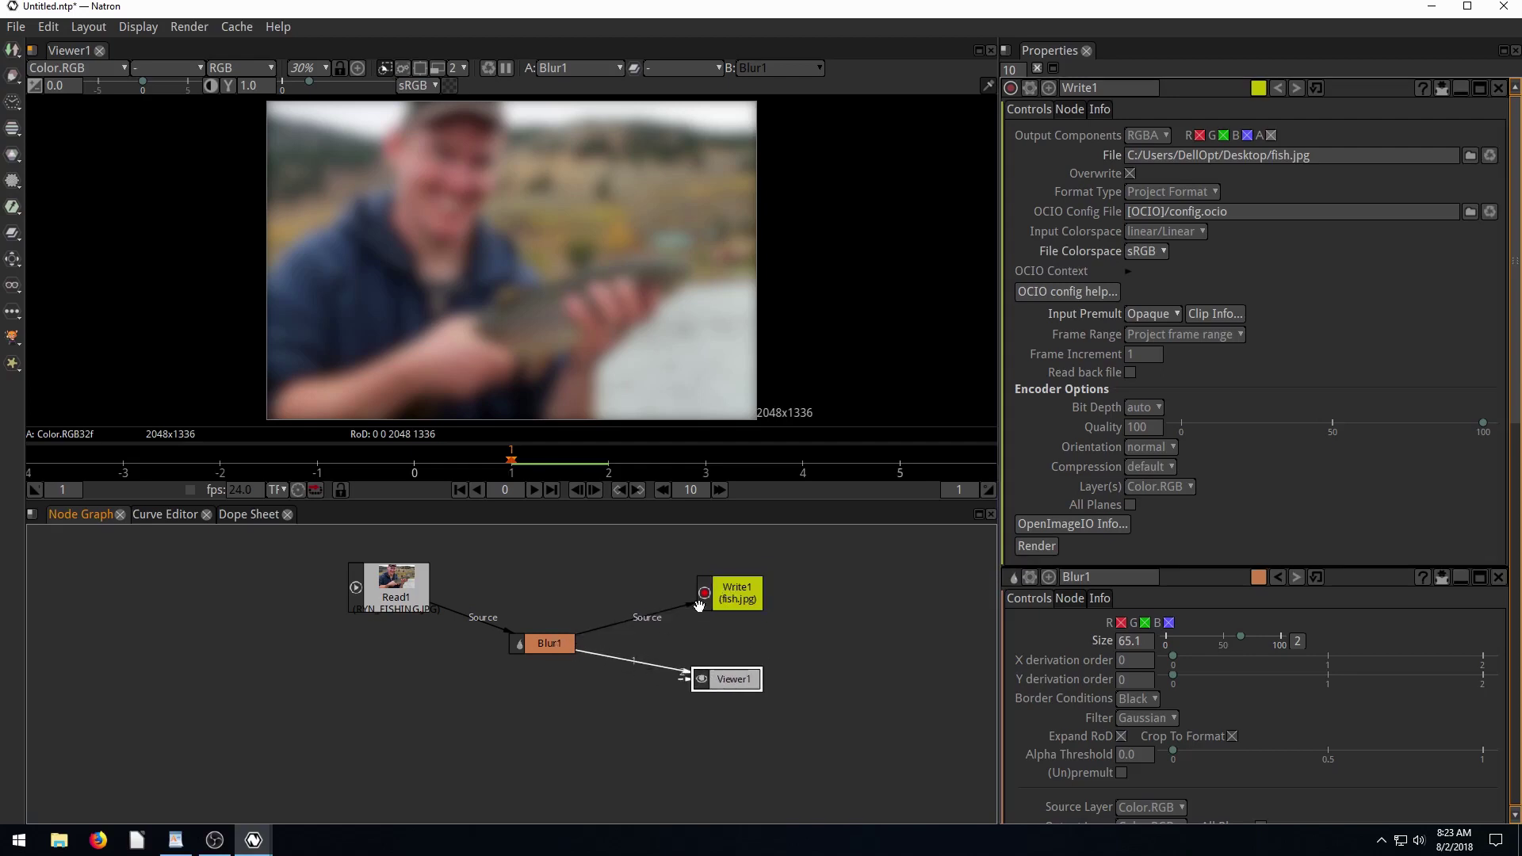
left_click_drag(558, 638, 567, 638)
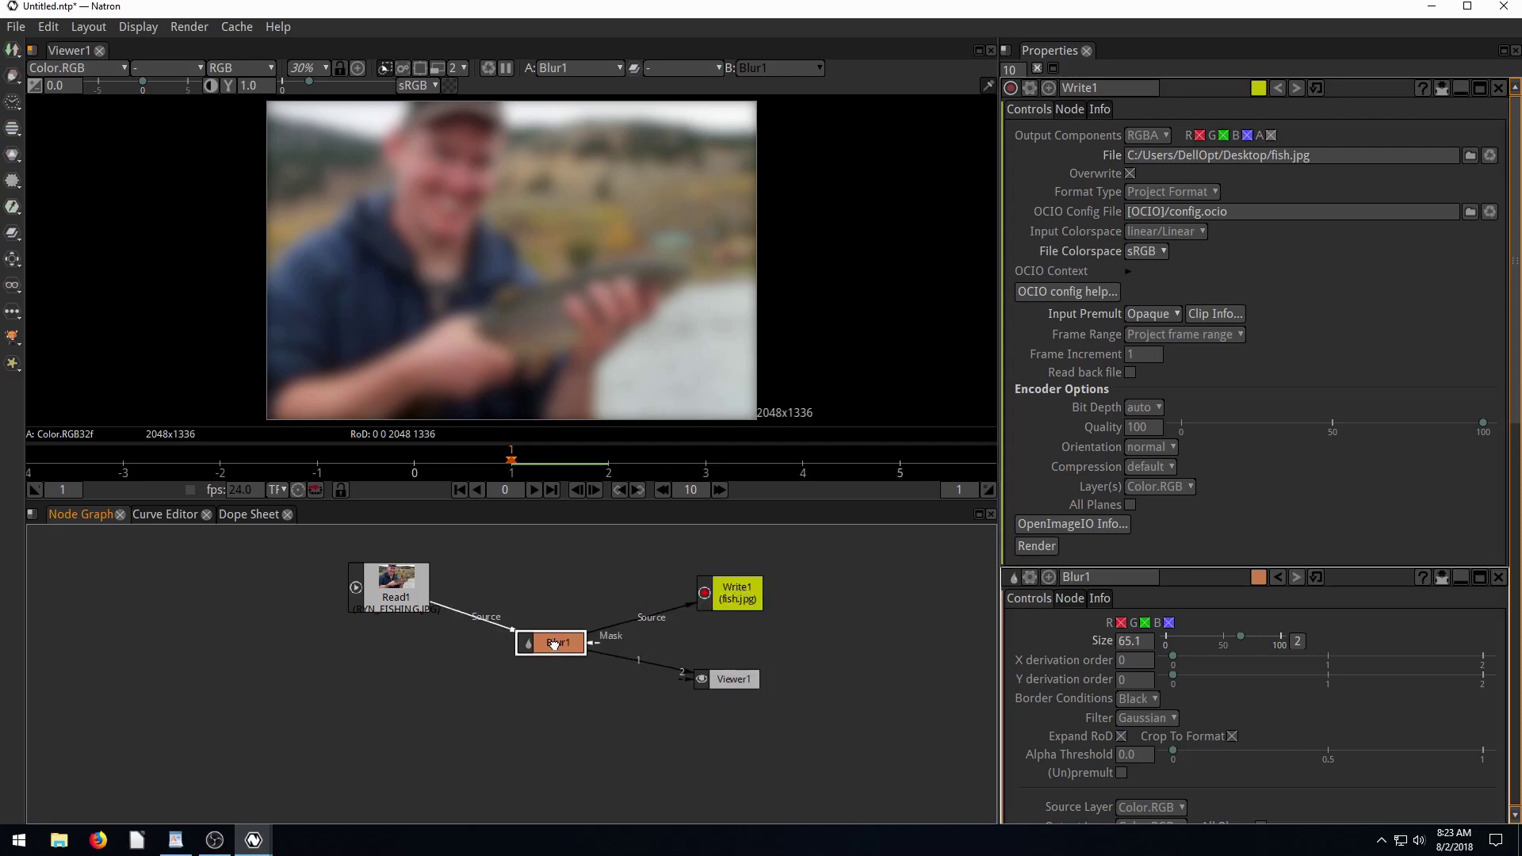
left_click(730, 593)
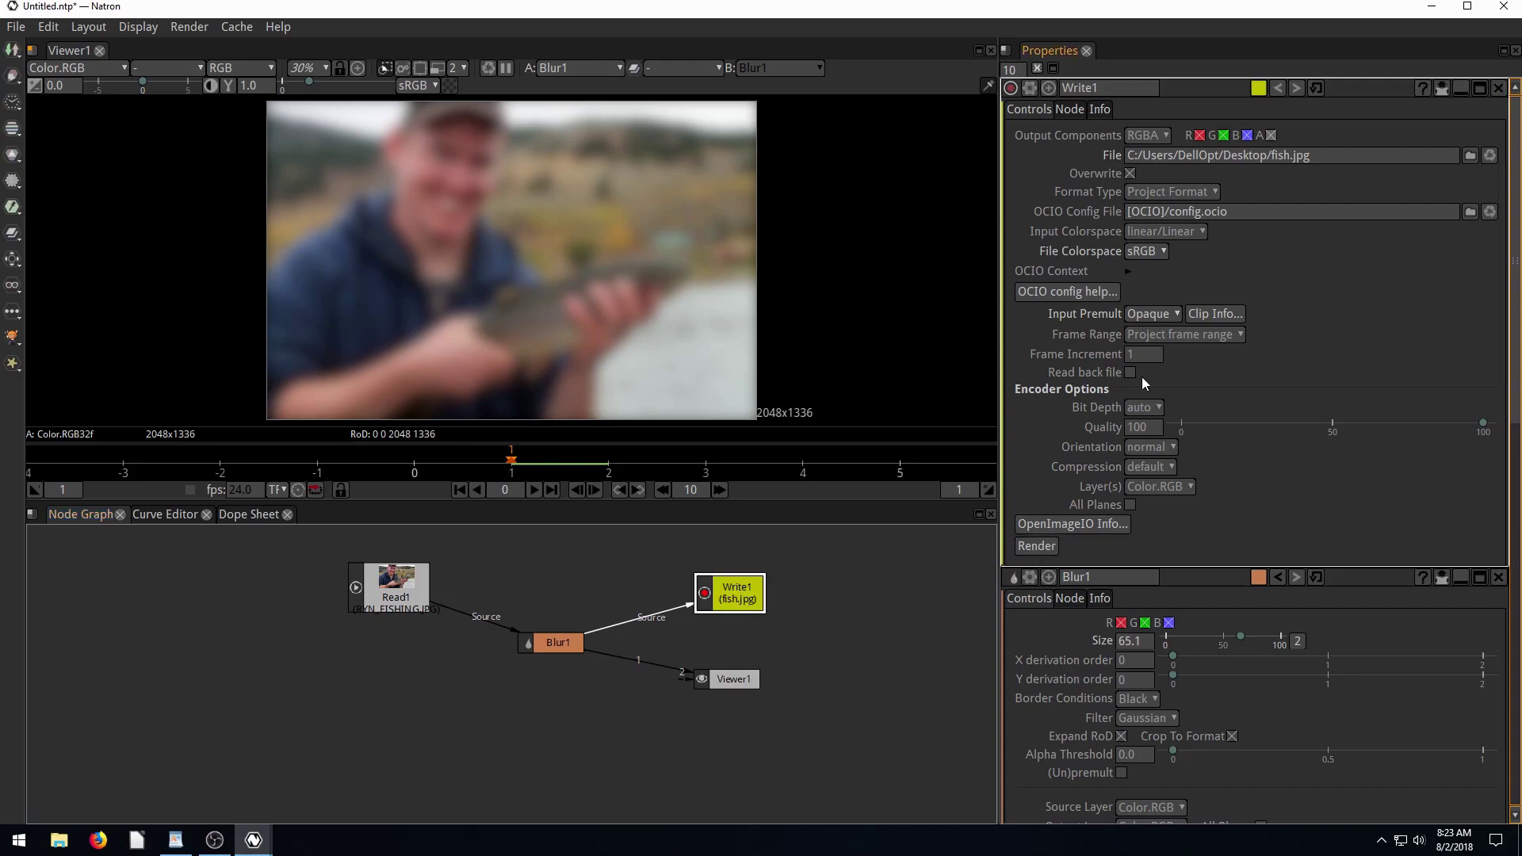
left_click(1034, 546)
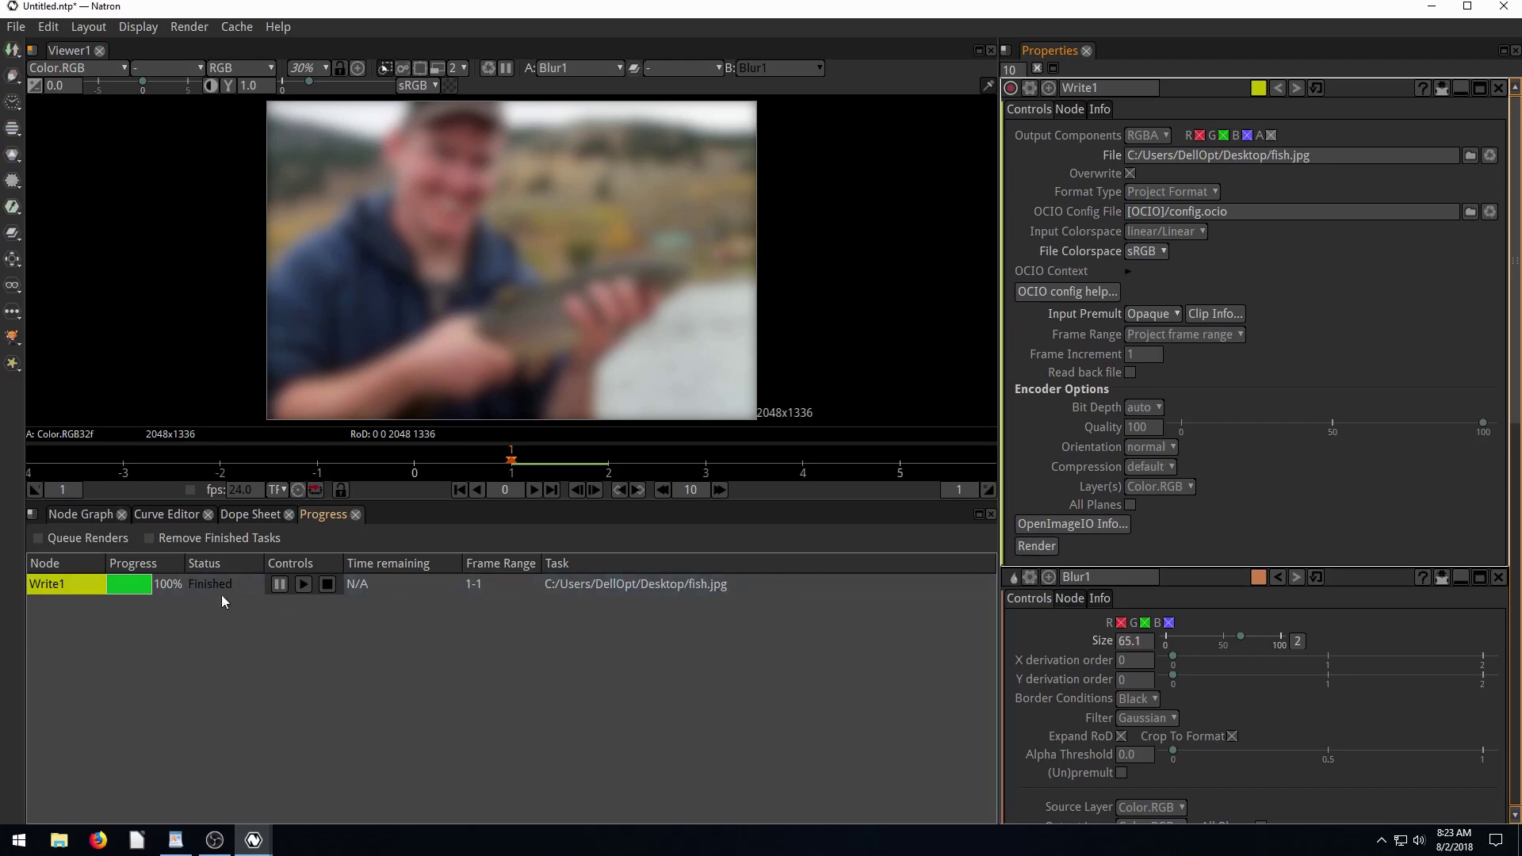
left_click(1432, 7)
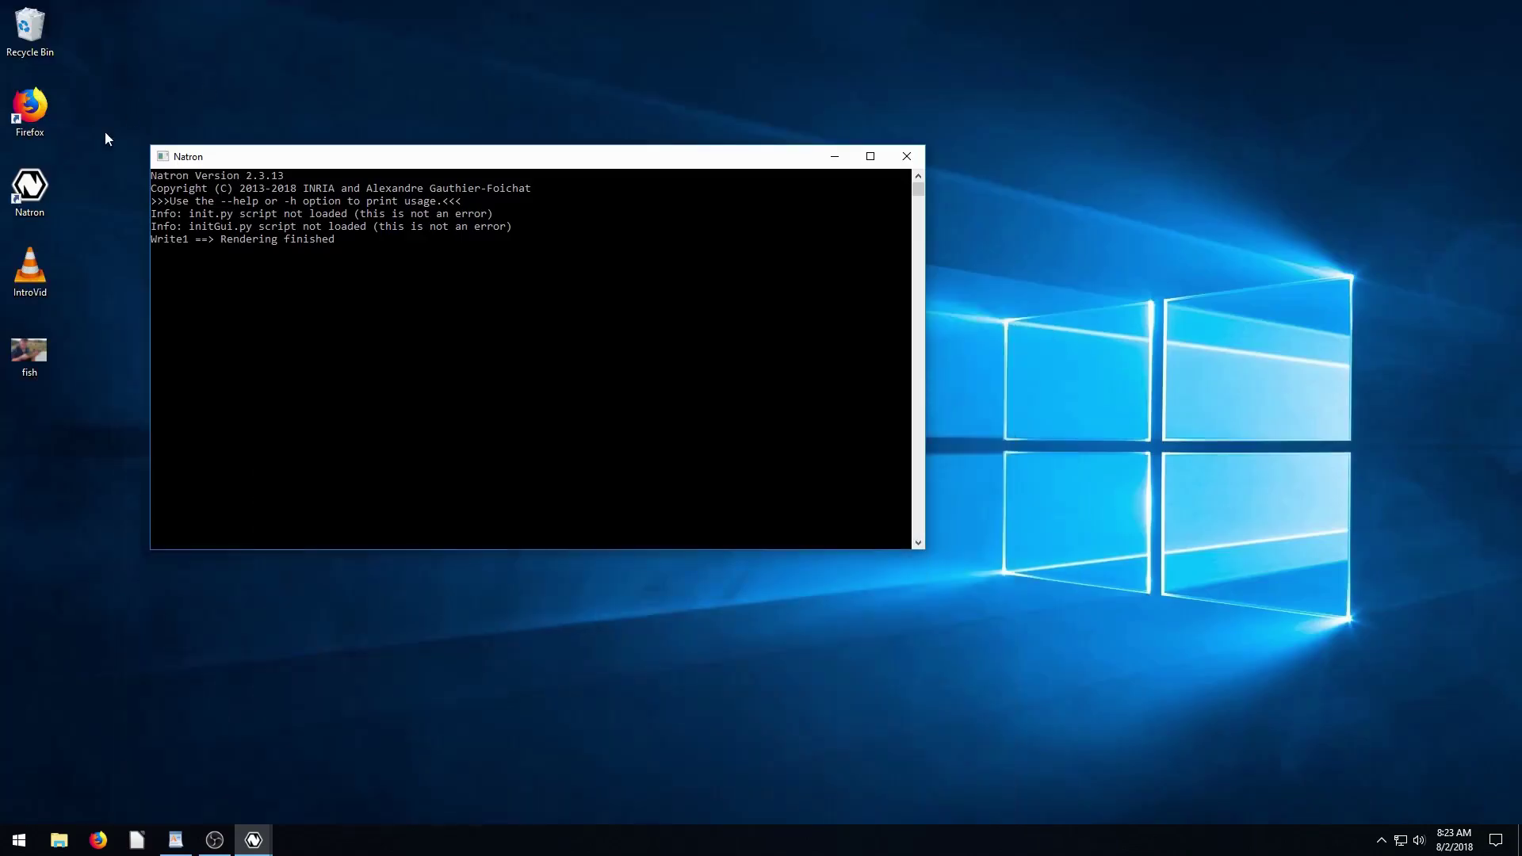
Step: View fish.jpg in ImageGlass to confirm the blur, close it, and restore Natron
double_click(33, 343)
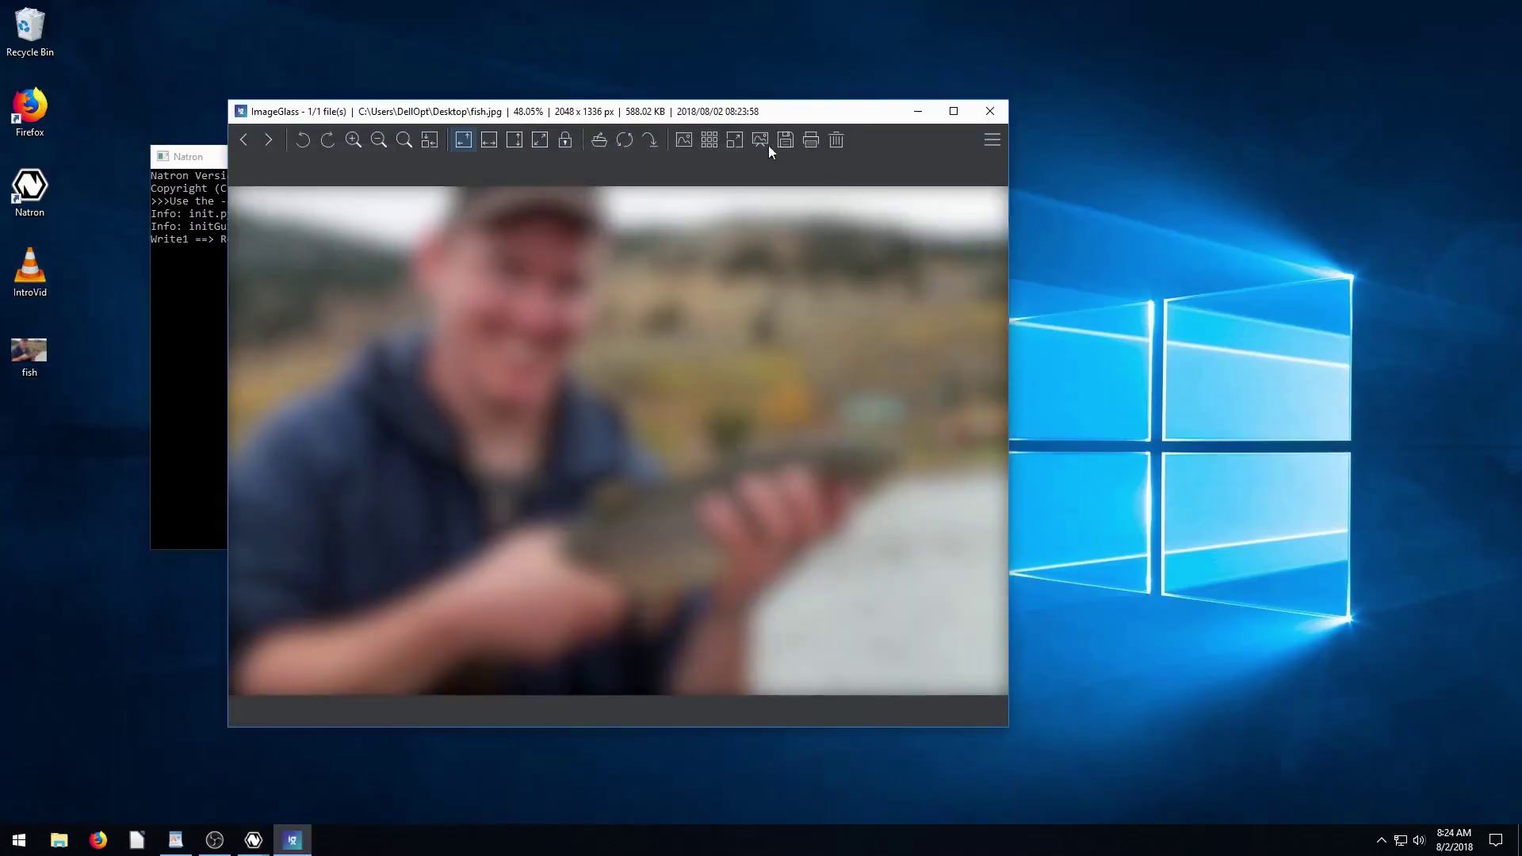
left_click_drag(701, 117, 821, 131)
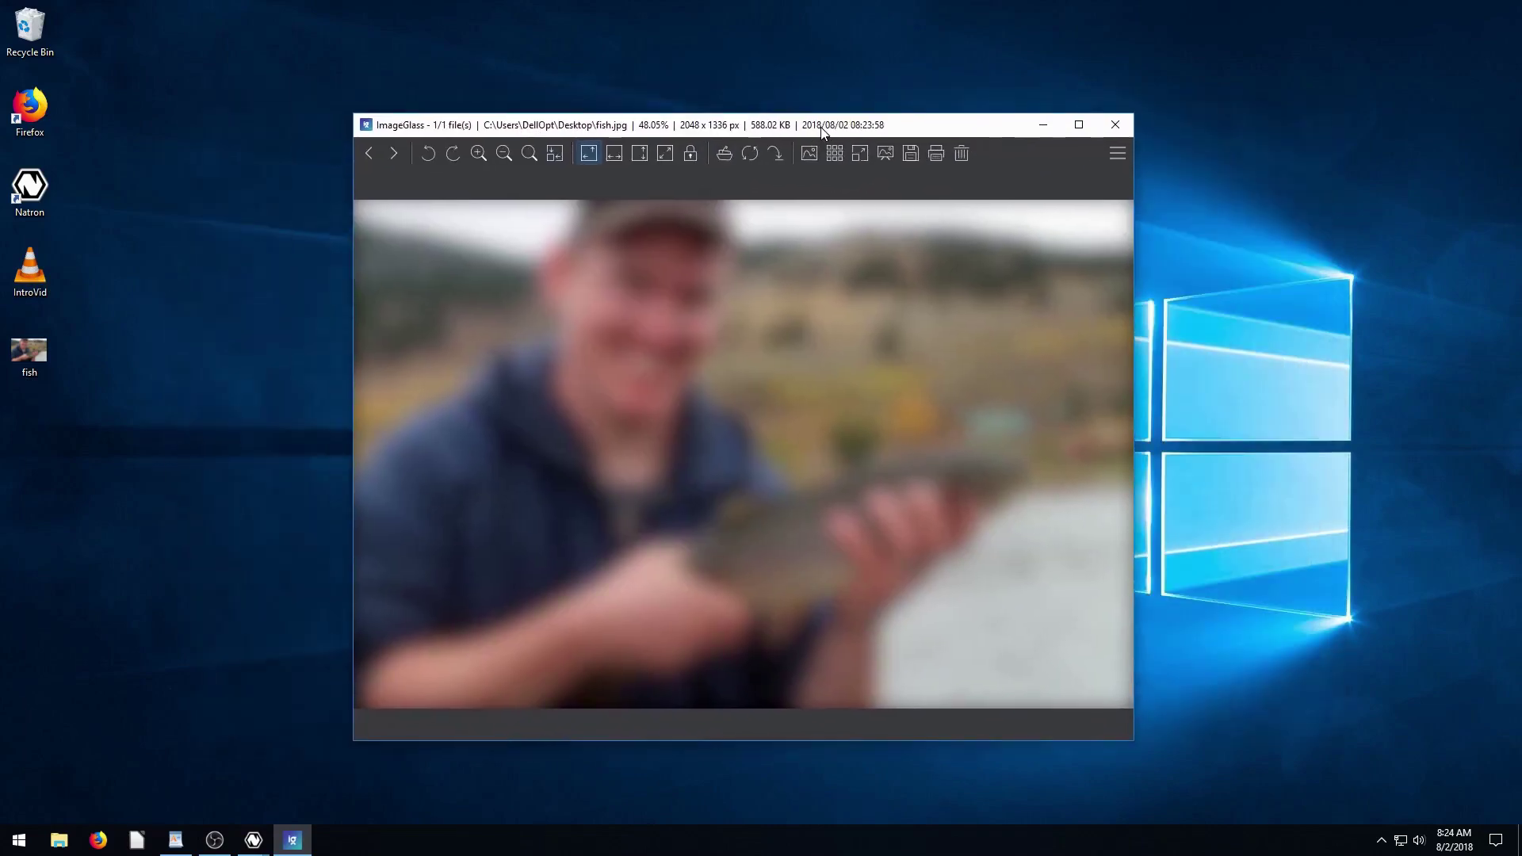
left_click(1116, 127)
mouse_move(254, 840)
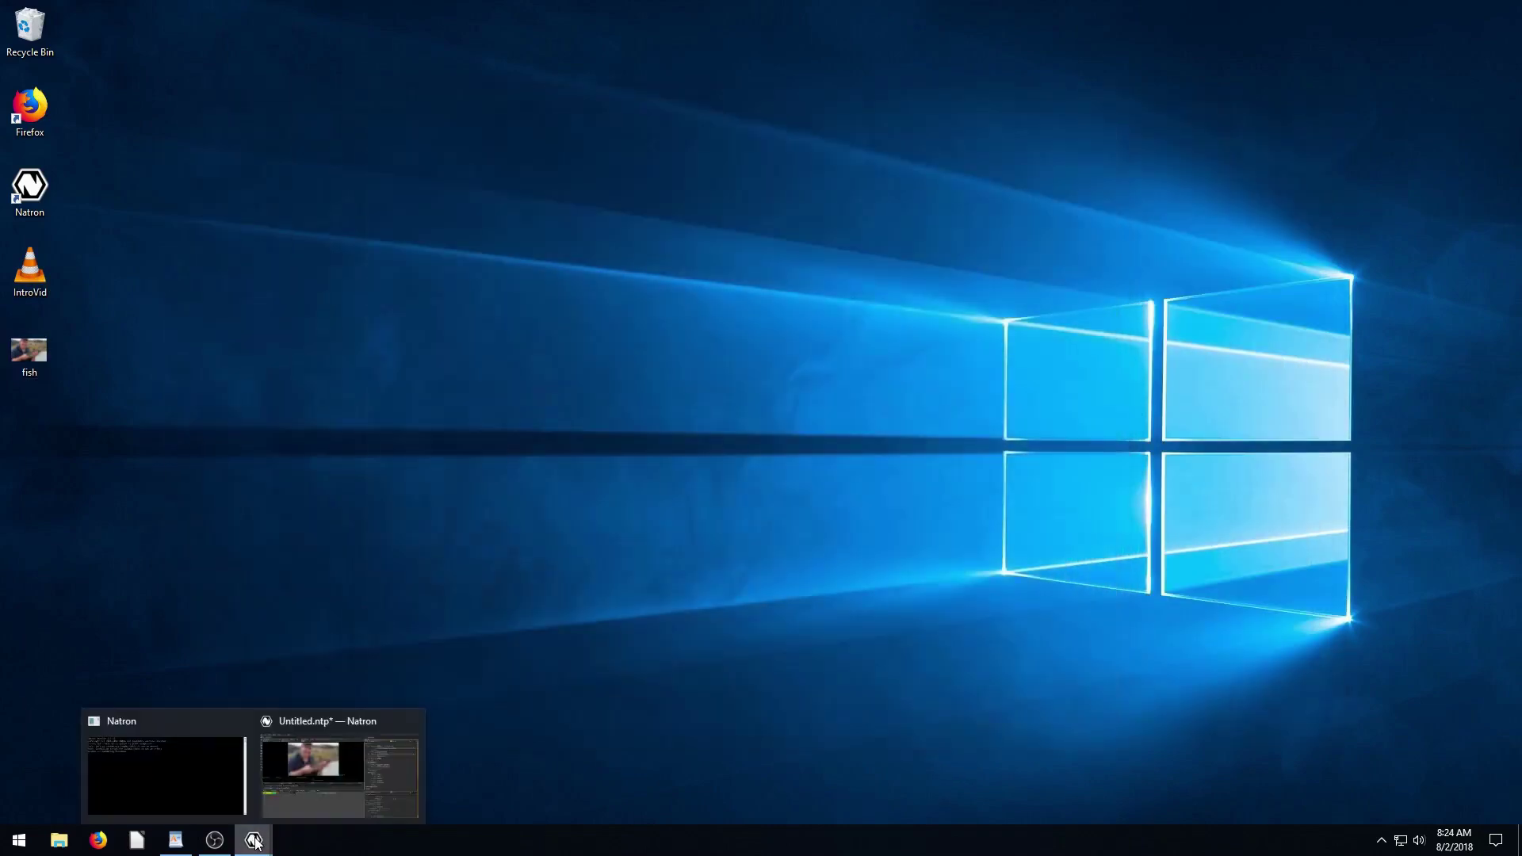
left_click(279, 774)
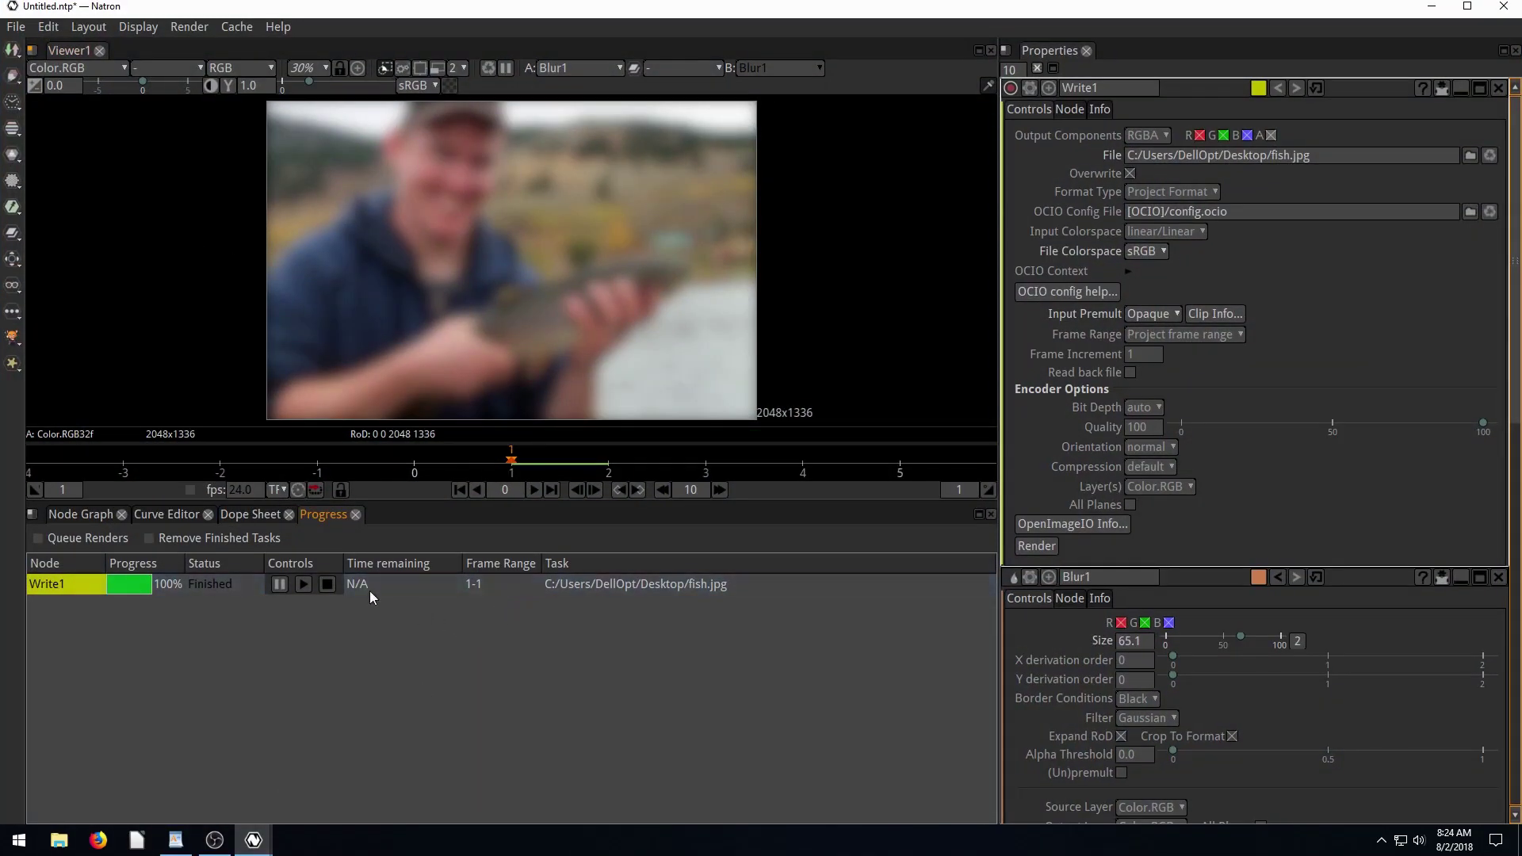
Step: Disable Blur1 to compare, then delete it so Read1 feeds Write1 and Viewer1
left_click(72, 514)
left_click(561, 646)
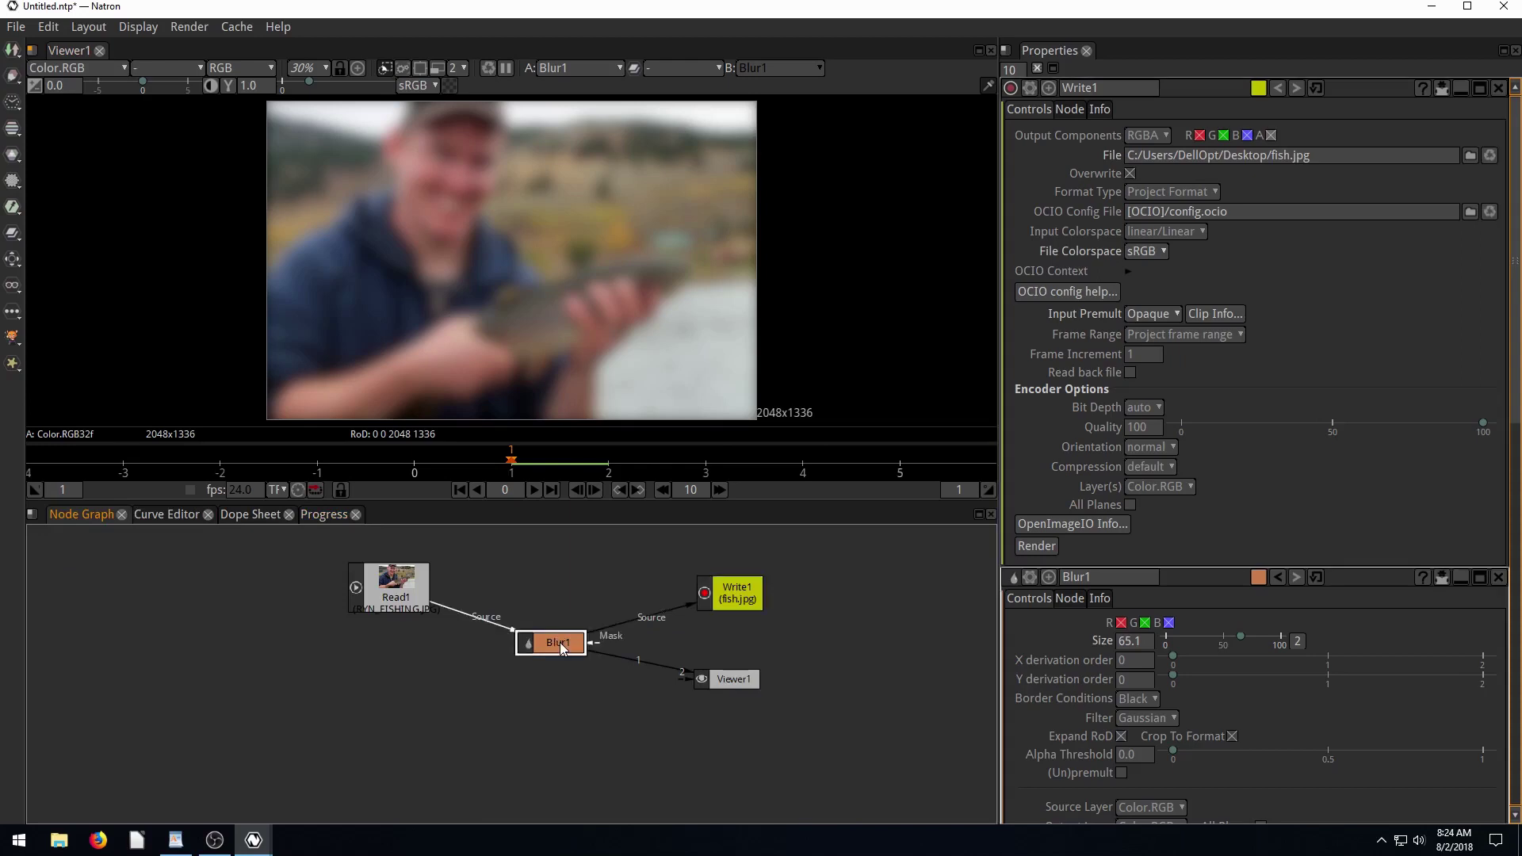
key("ctrl+d")
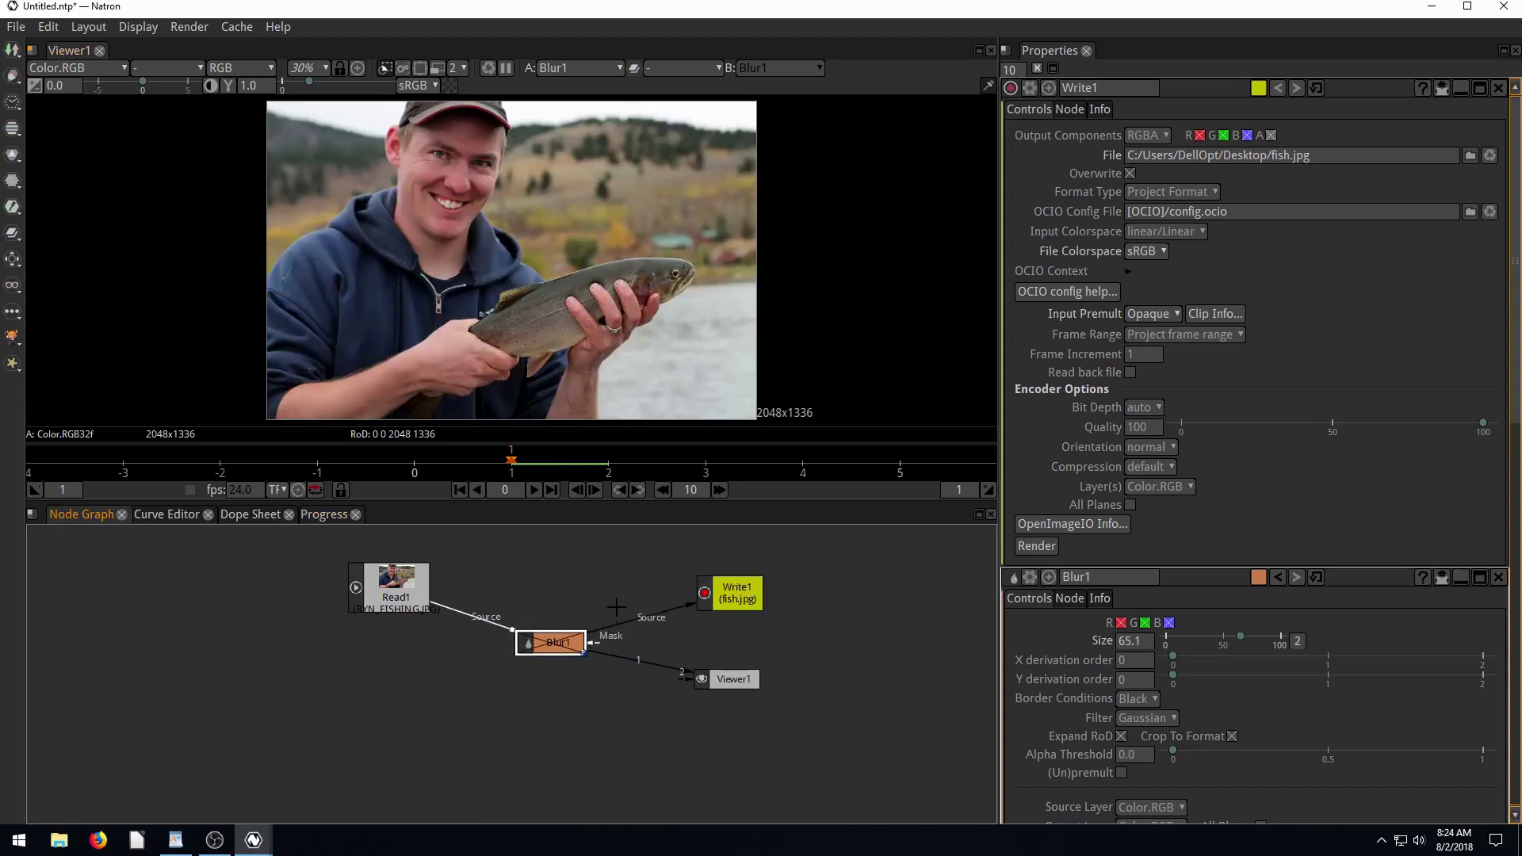
left_click_drag(718, 679, 820, 711)
left_click_drag(738, 595, 863, 607)
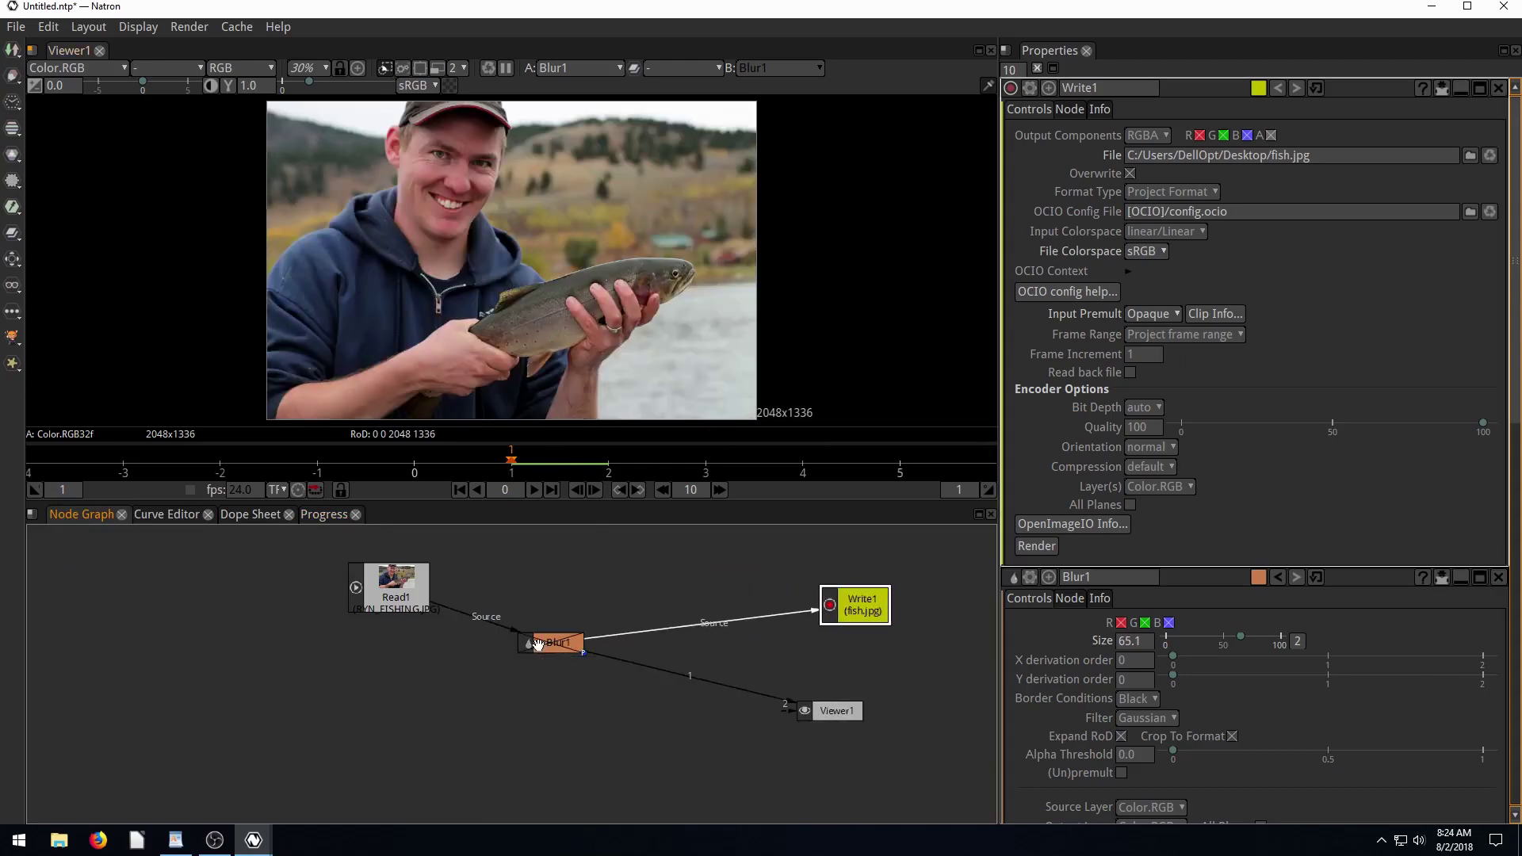
key("Delete")
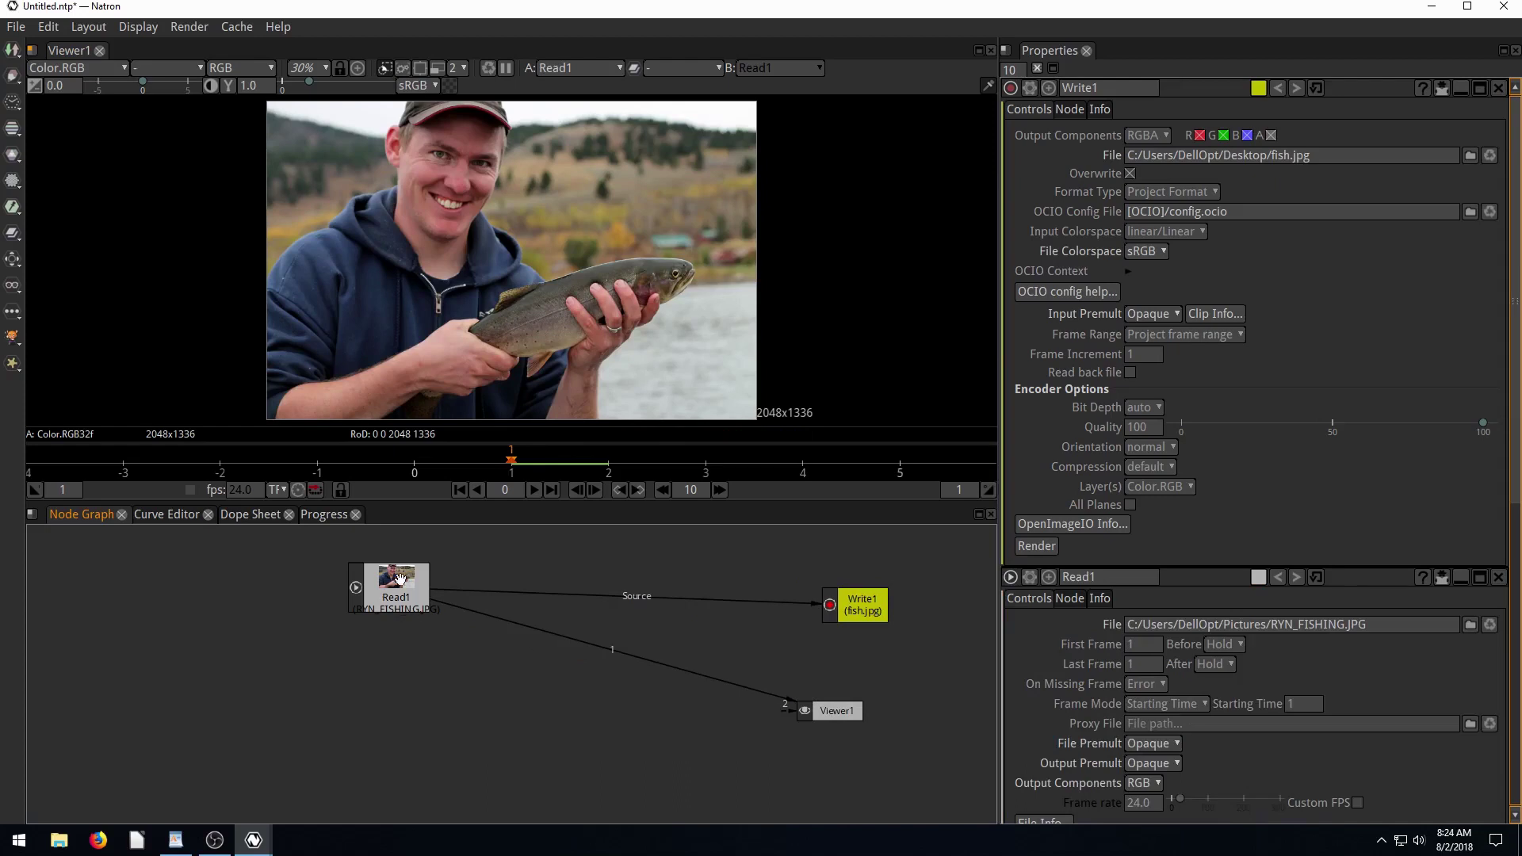
left_click_drag(402, 589, 331, 588)
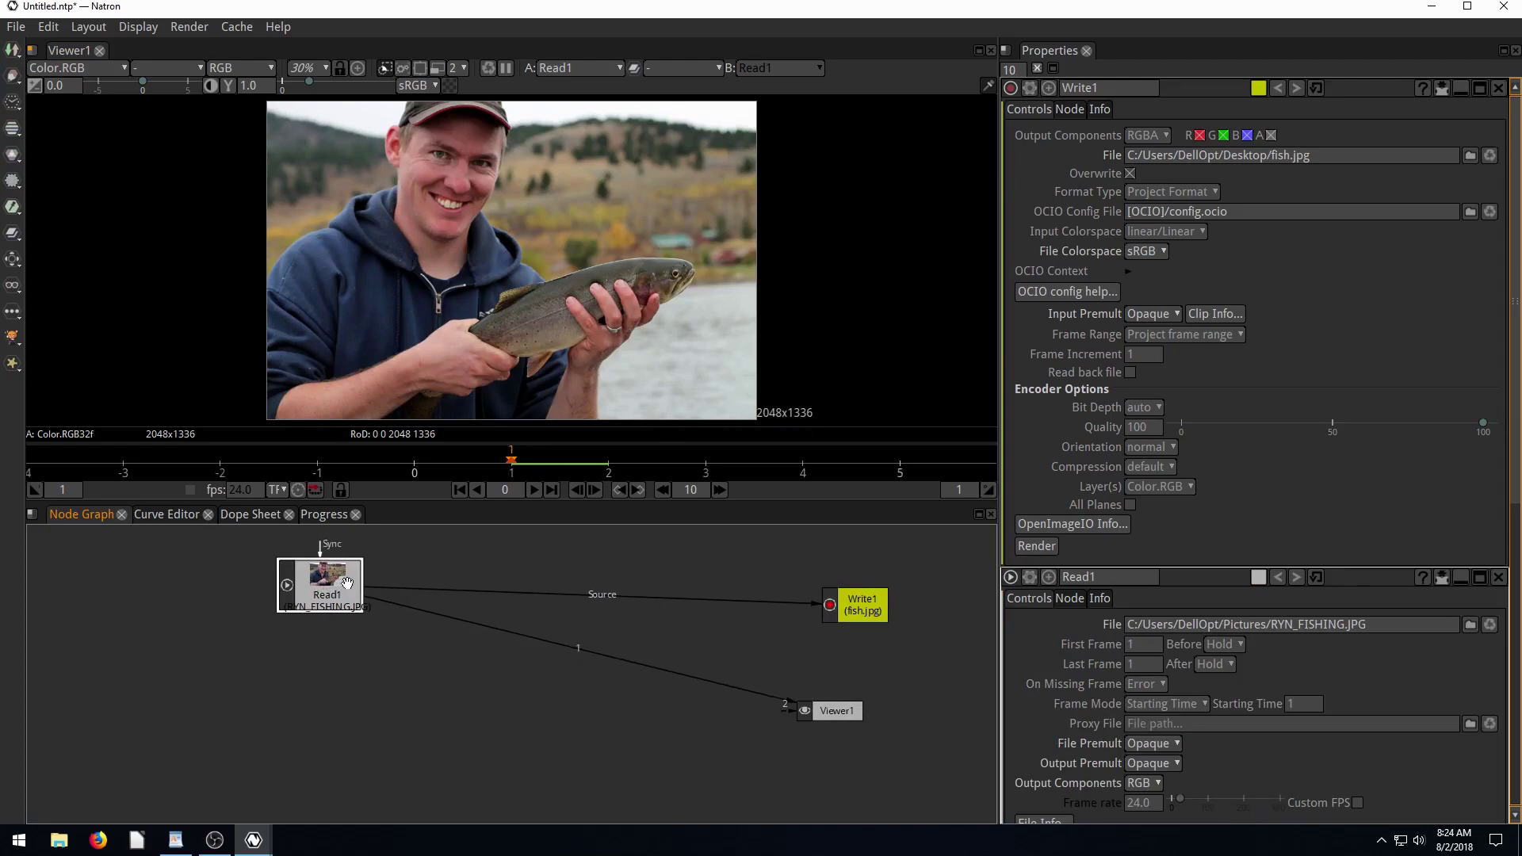
left_click(12, 184)
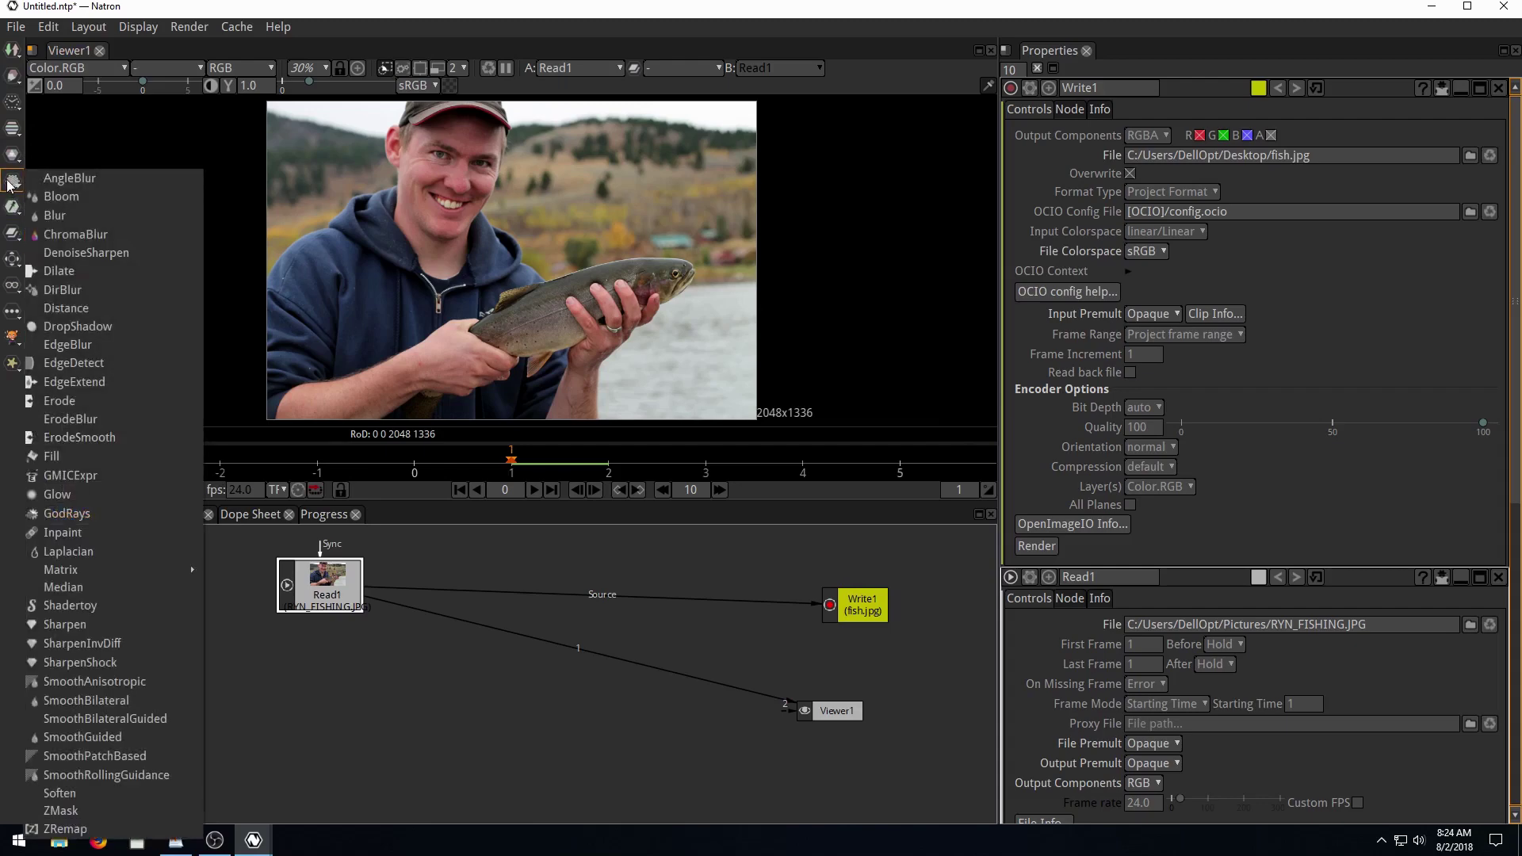
Step: Add Glow1 below Read1 with Isolate Highlights 0.593, Hue 0.1830 and Size 5.27
left_click(57, 495)
left_click_drag(325, 588, 234, 591)
left_click_drag(327, 640, 240, 672)
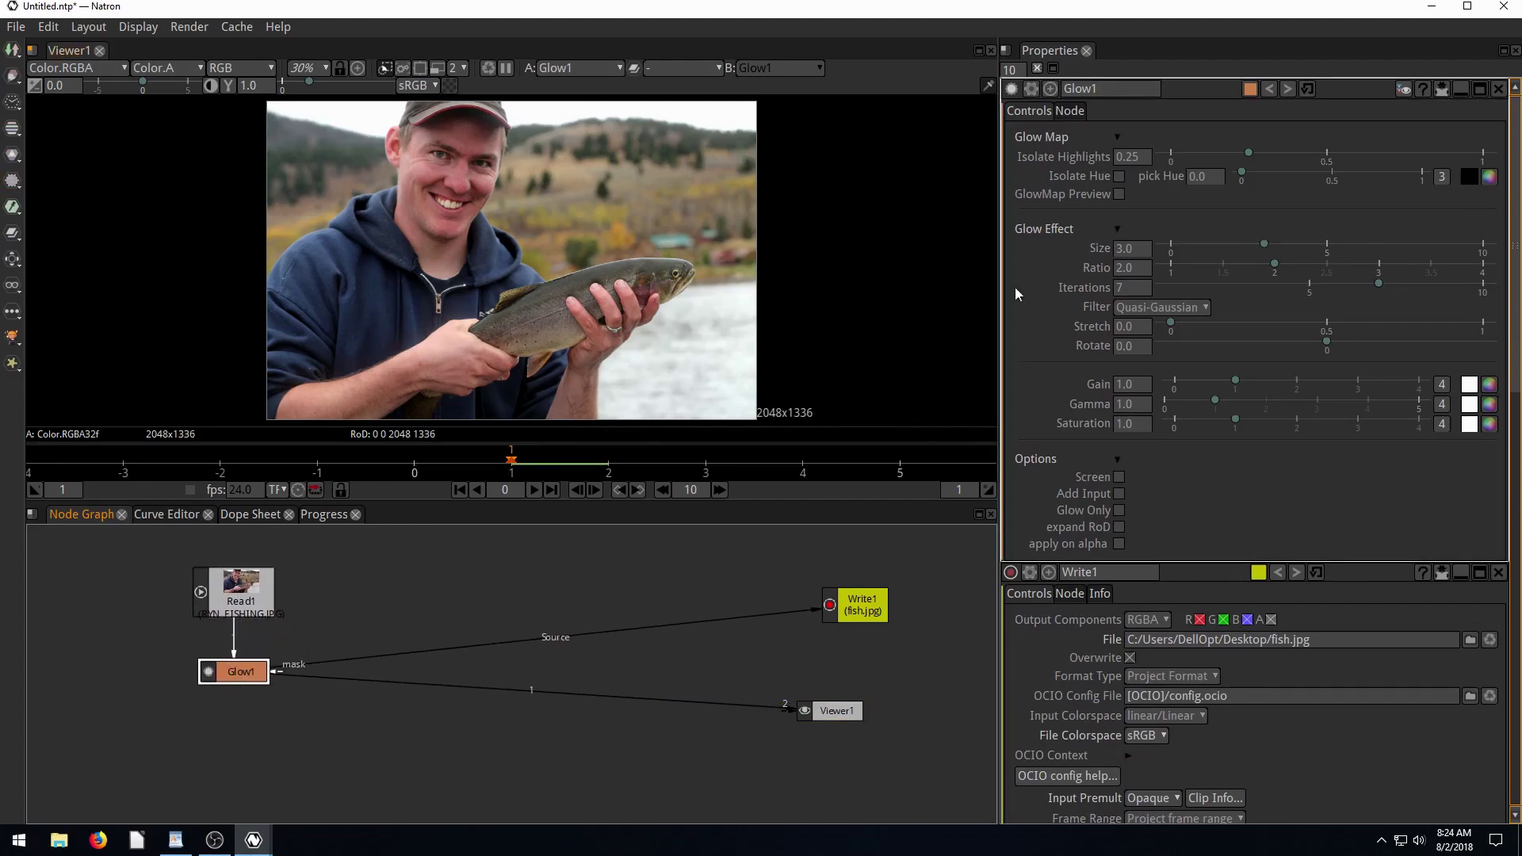
left_click_drag(1251, 157, 1356, 154)
left_click(1275, 180)
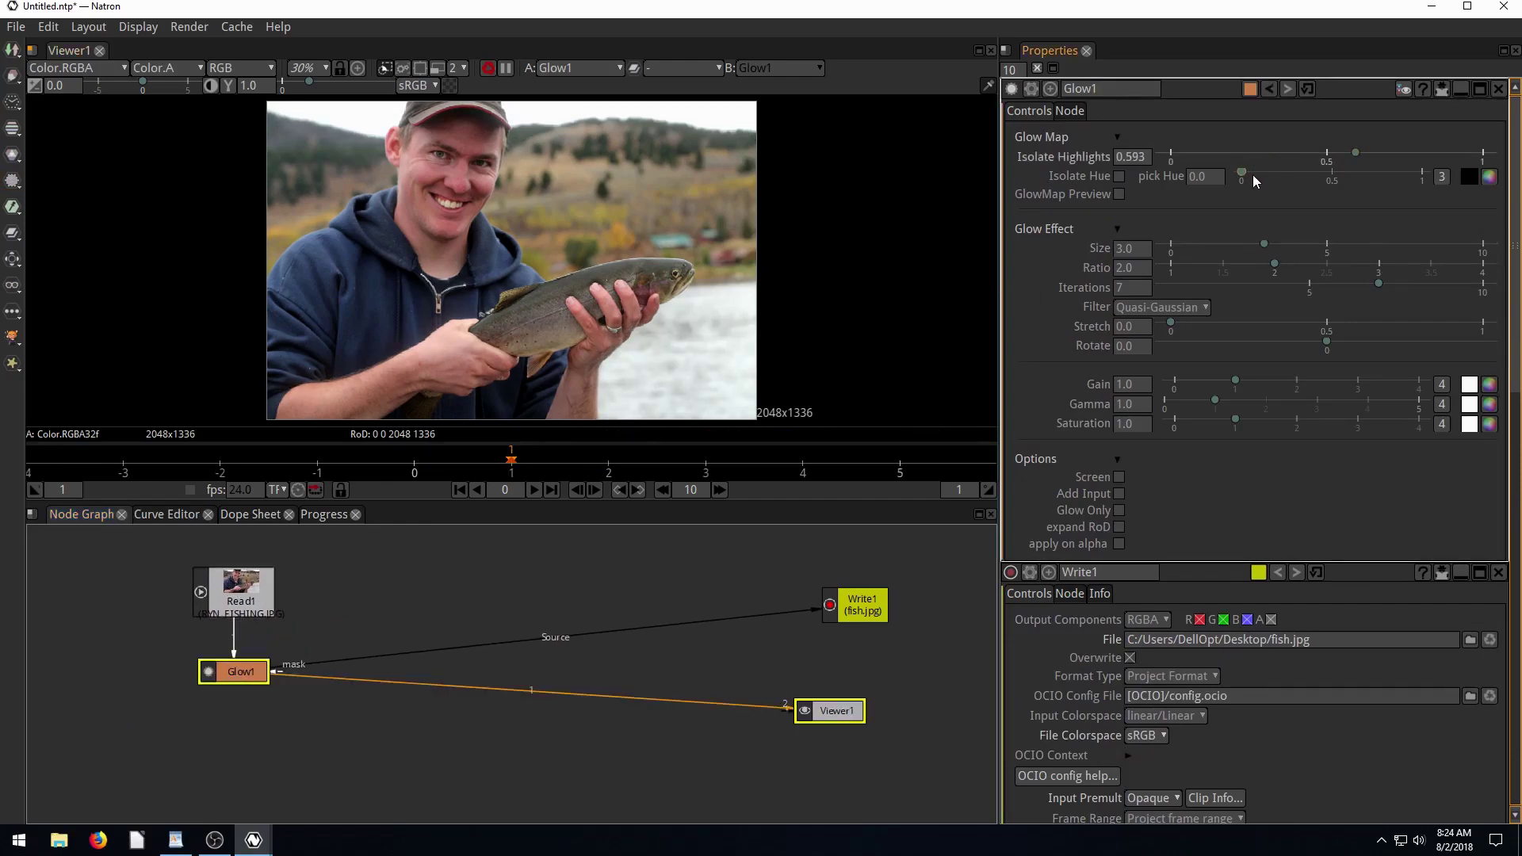
left_click_drag(1264, 243, 1346, 265)
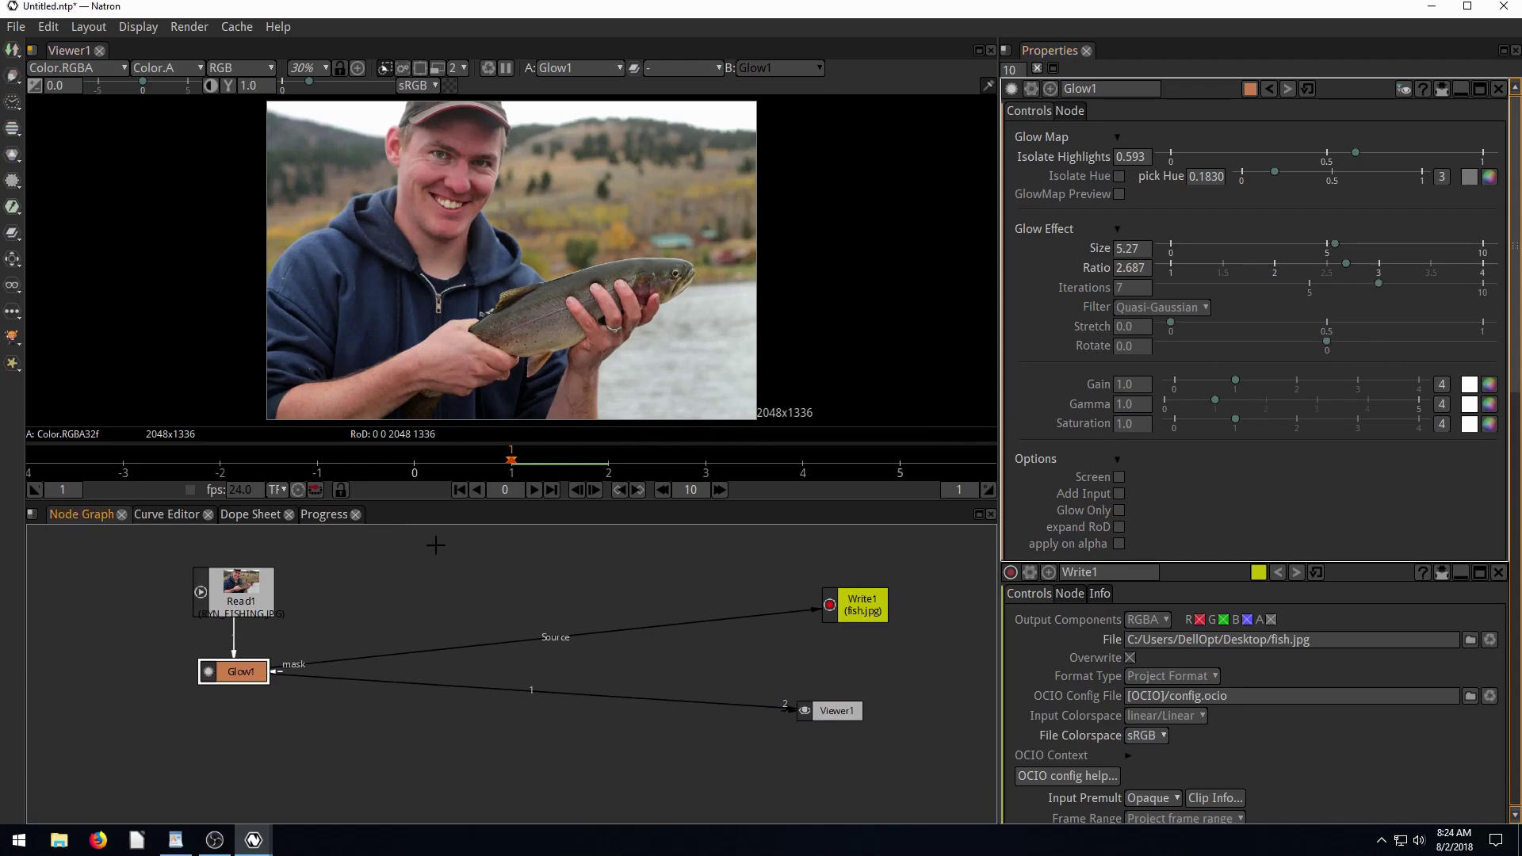
Step: Toggle Glow1 off and on to compare, and reposition it in the graph
key("d")
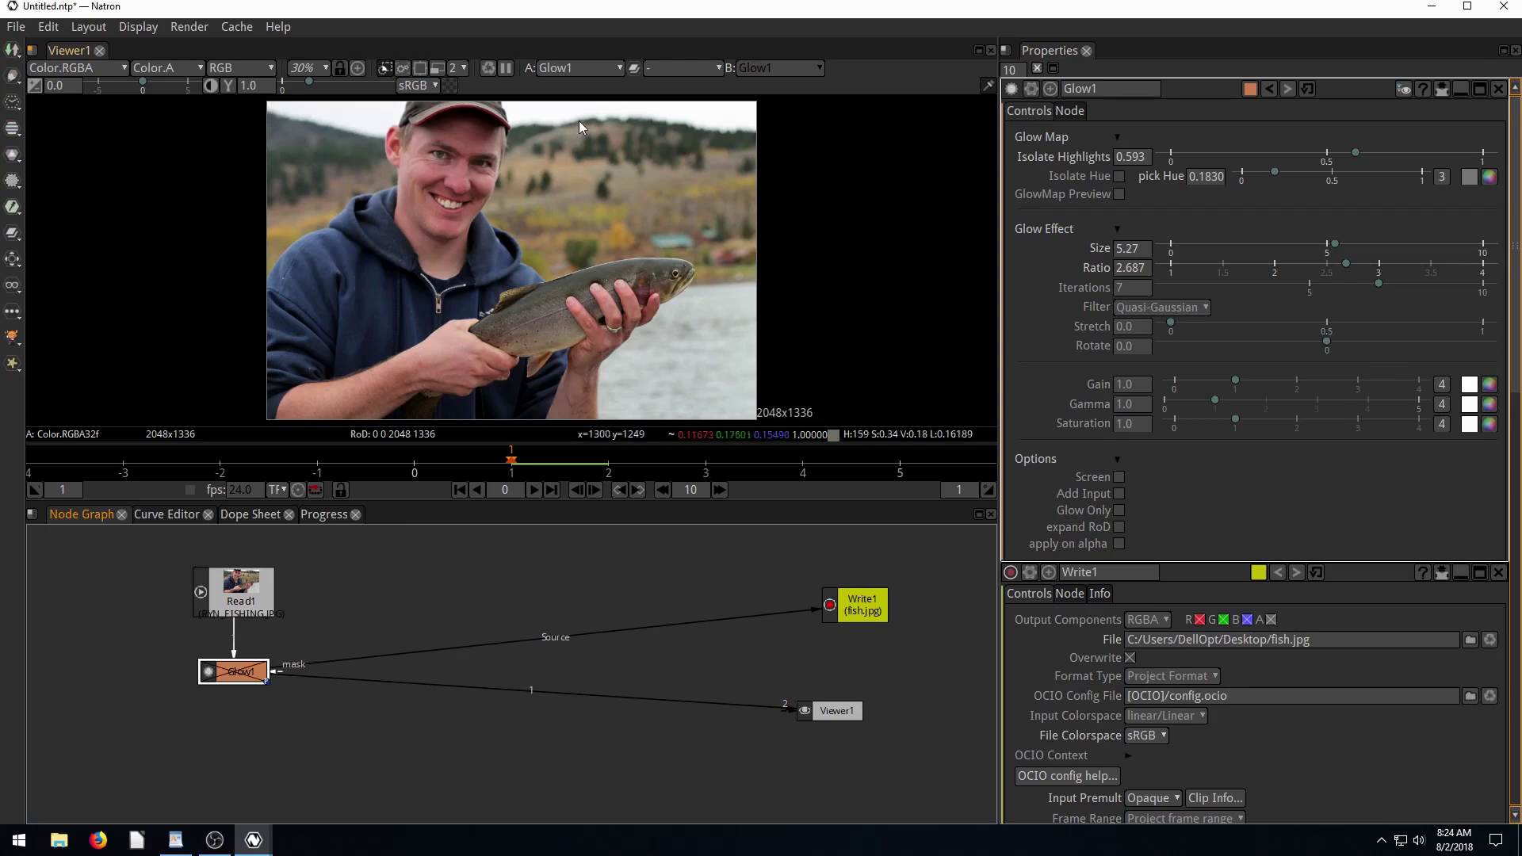
key("d")
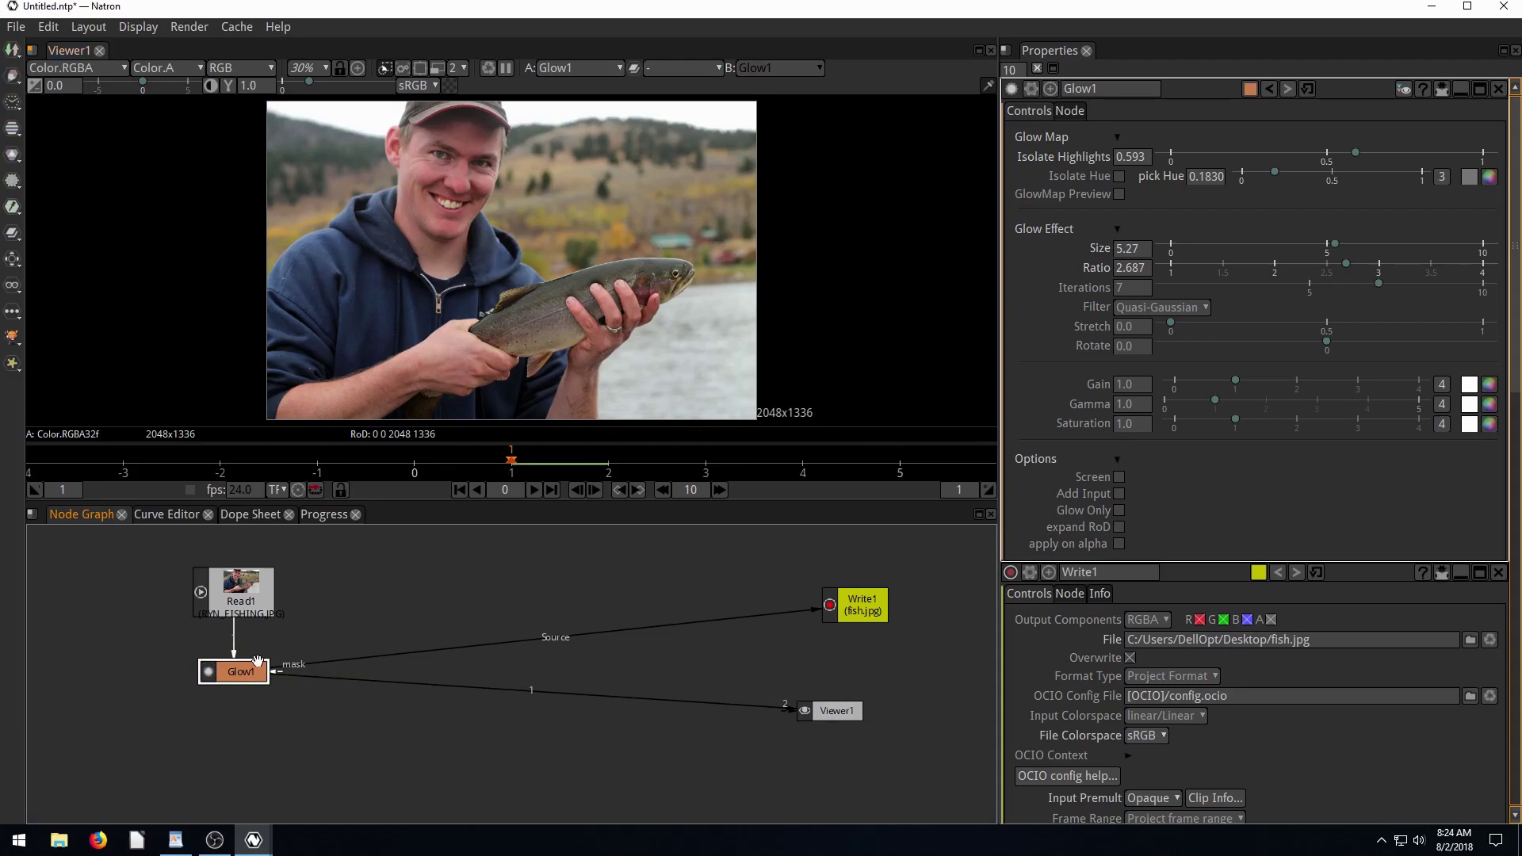
left_click_drag(237, 666, 343, 653)
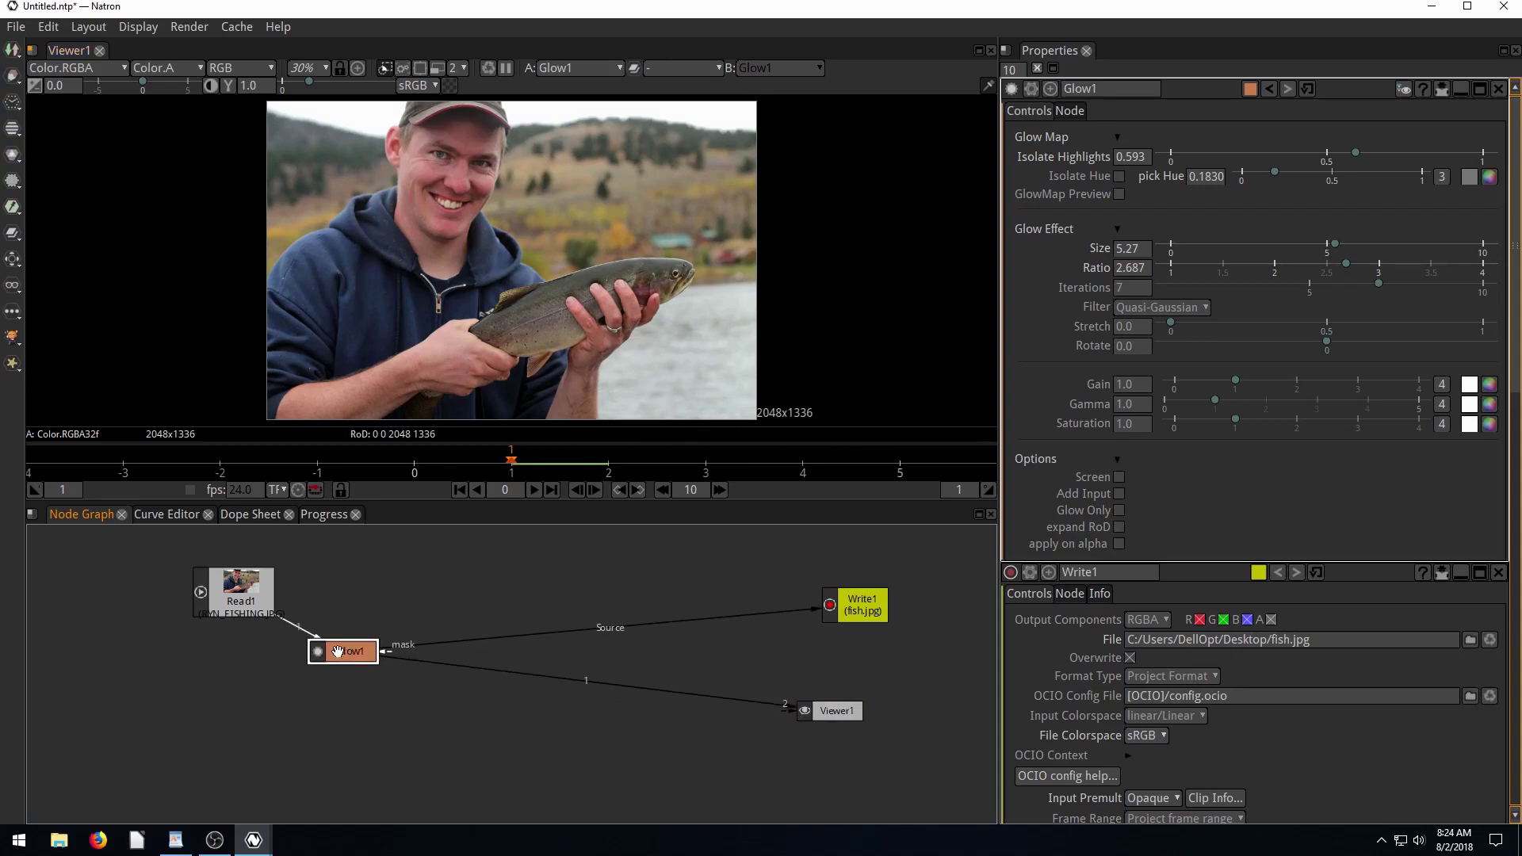
left_click(13, 103)
Step: Insert ColorCorrect1 after Glow1 with G and B unchecked and Saturation 0.740
left_click(13, 127)
left_click(13, 154)
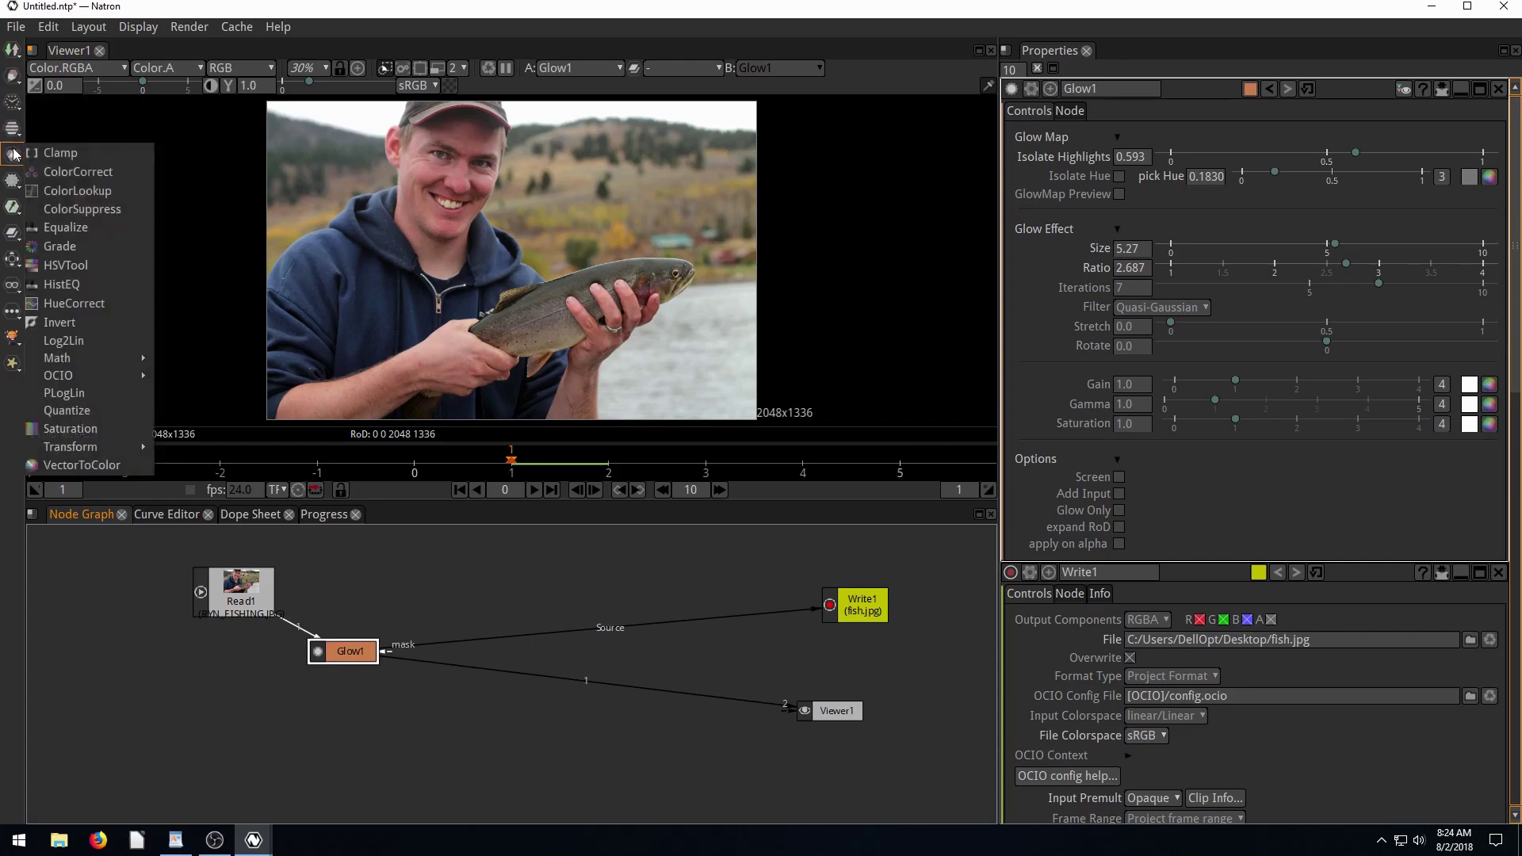
left_click(71, 172)
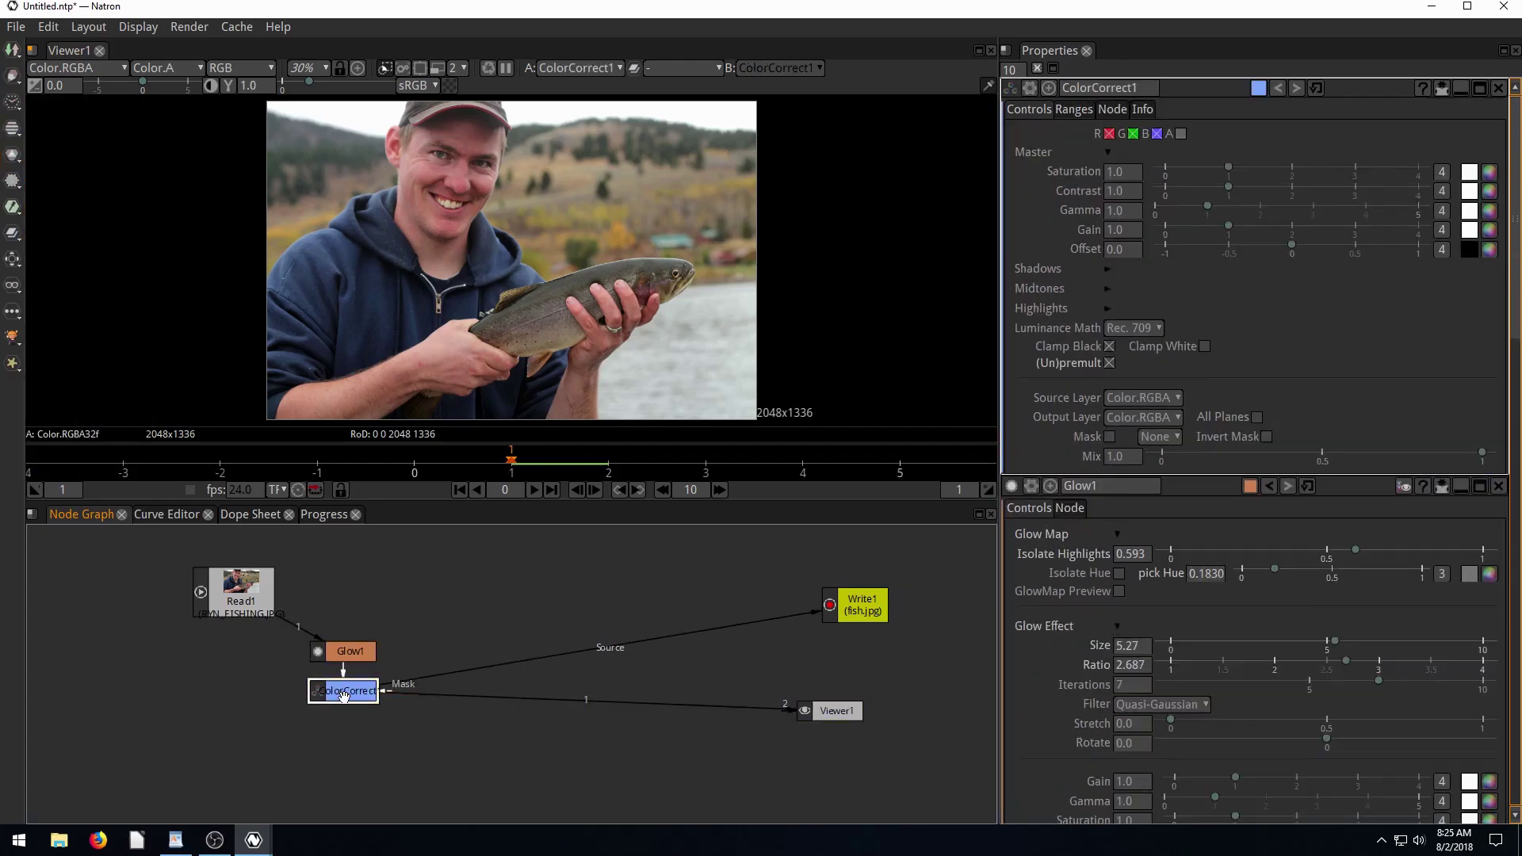
left_click_drag(343, 694, 438, 715)
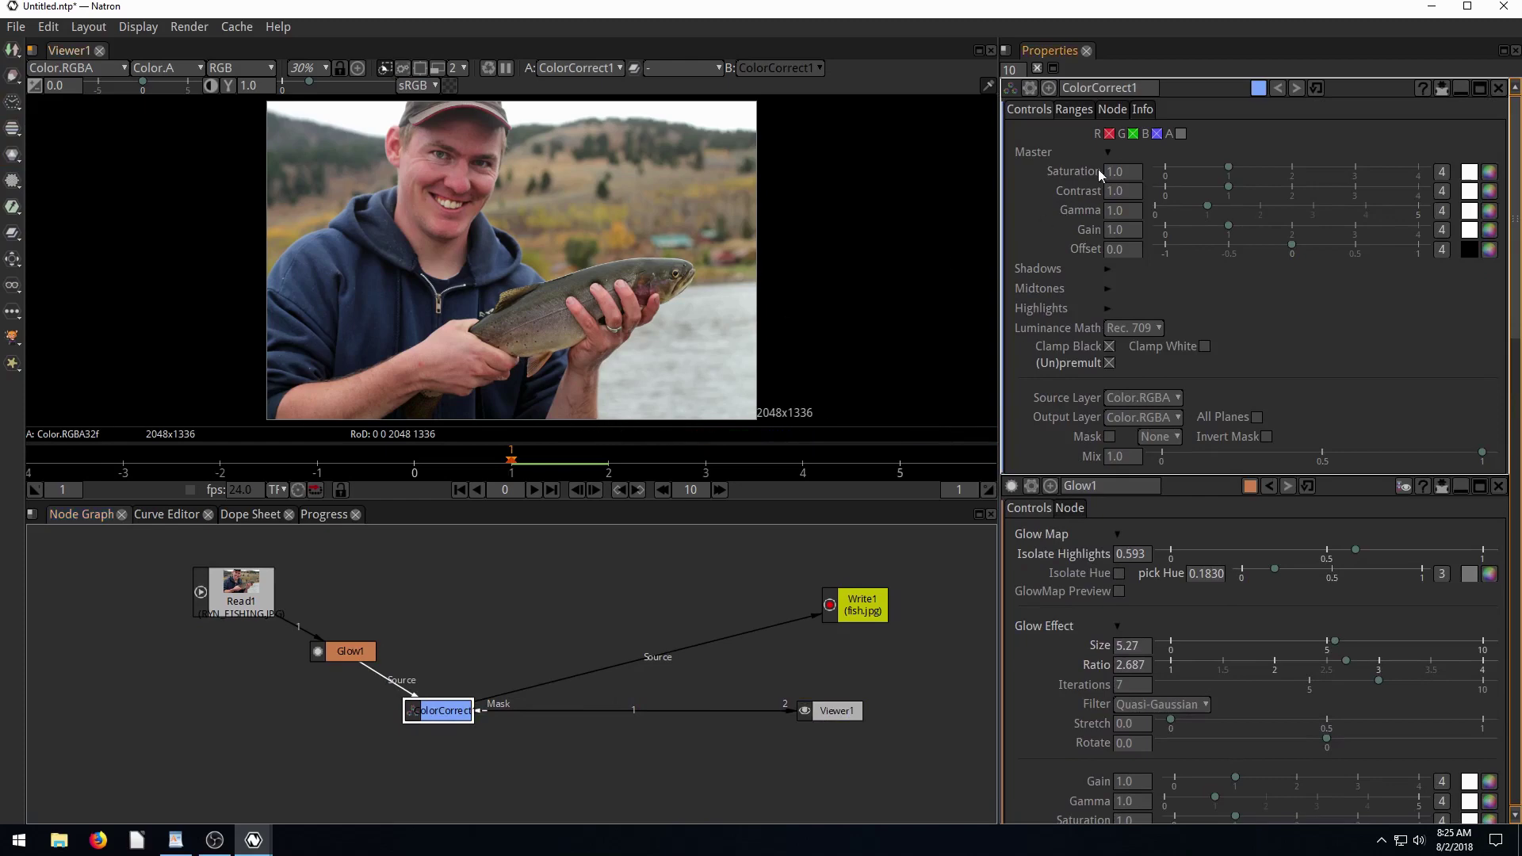
left_click(1134, 133)
left_click(1157, 133)
left_click_drag(1229, 168, 1211, 169)
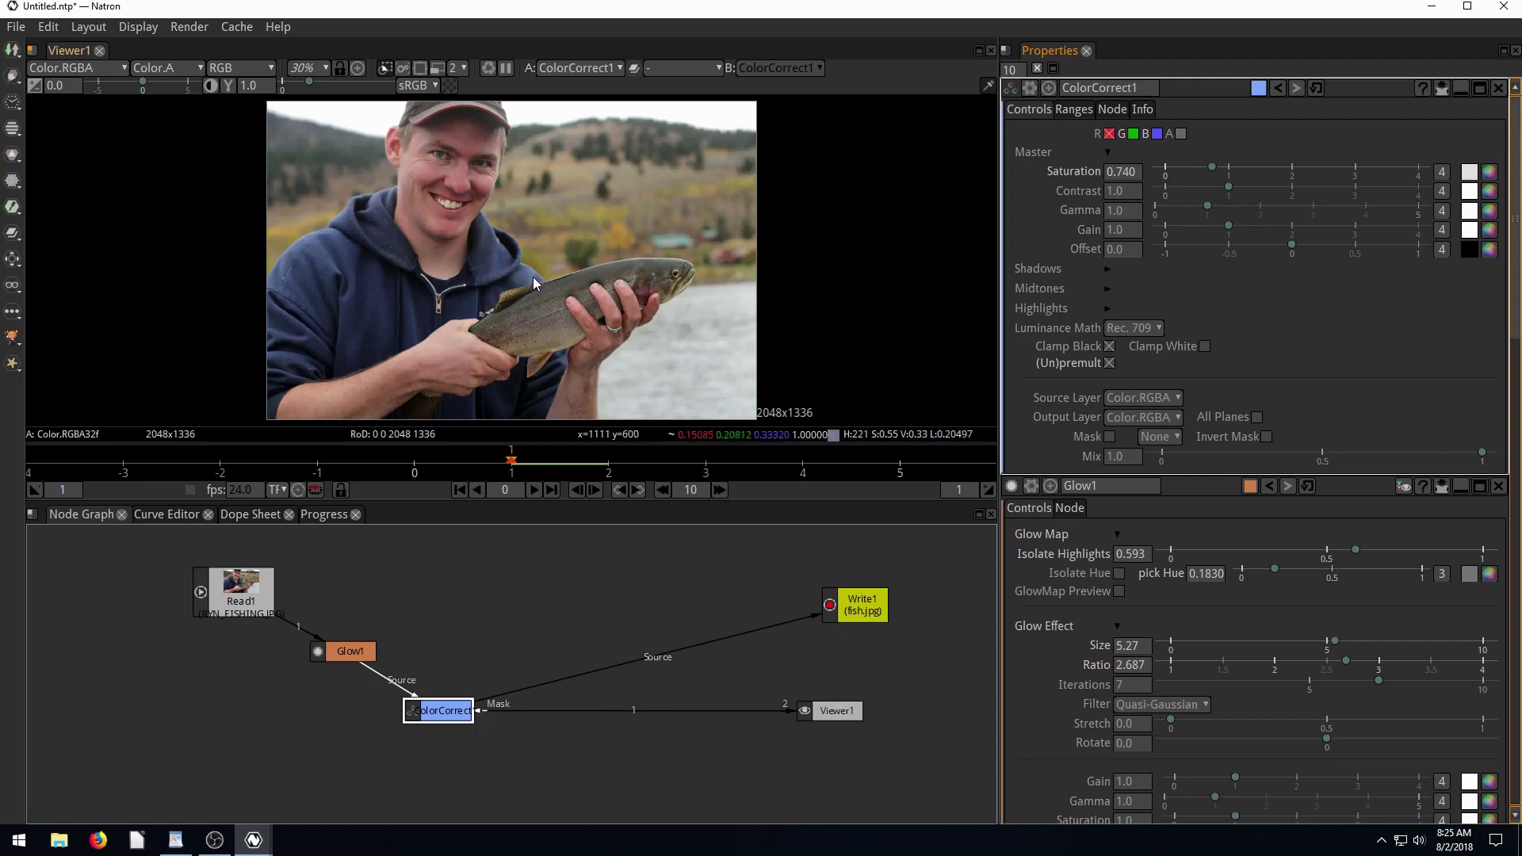
left_click_drag(436, 710, 442, 711)
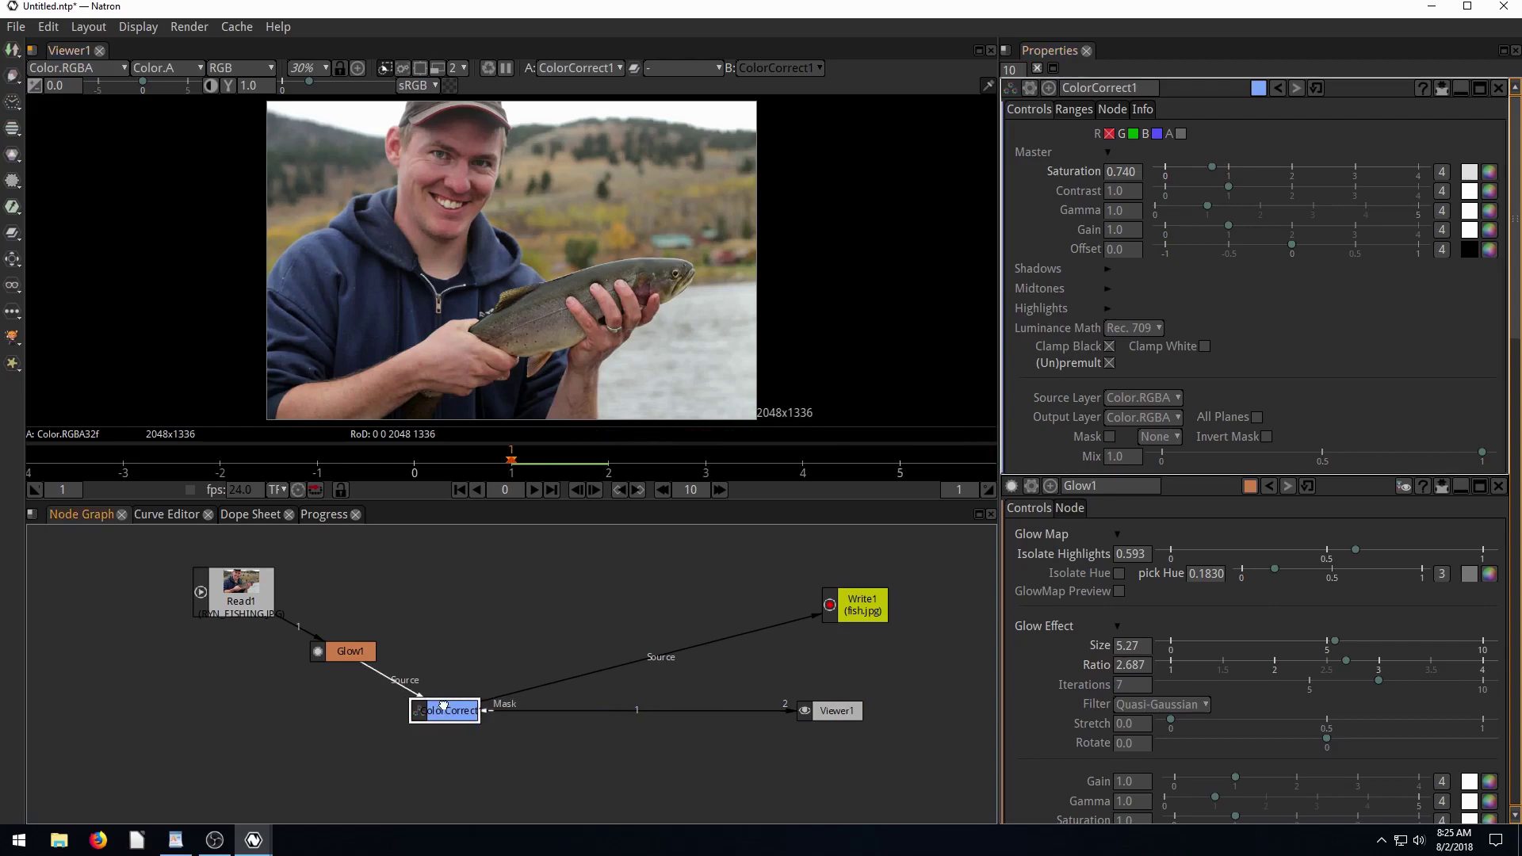
left_click(307, 736)
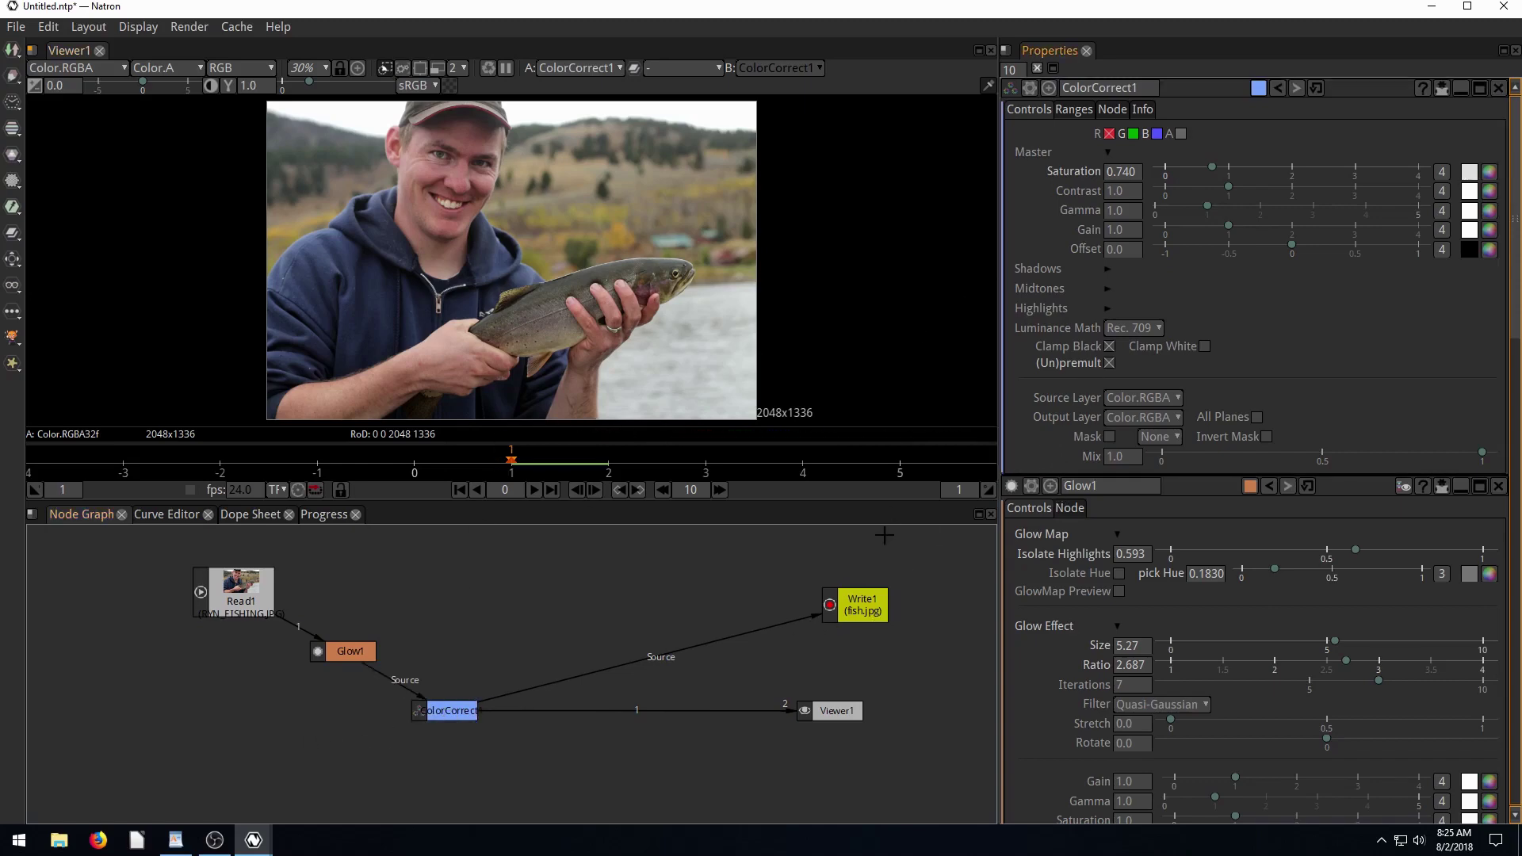
Step: Re-render Write1 to fish.jpg and minimise Natron
double_click(864, 604)
left_click(1034, 546)
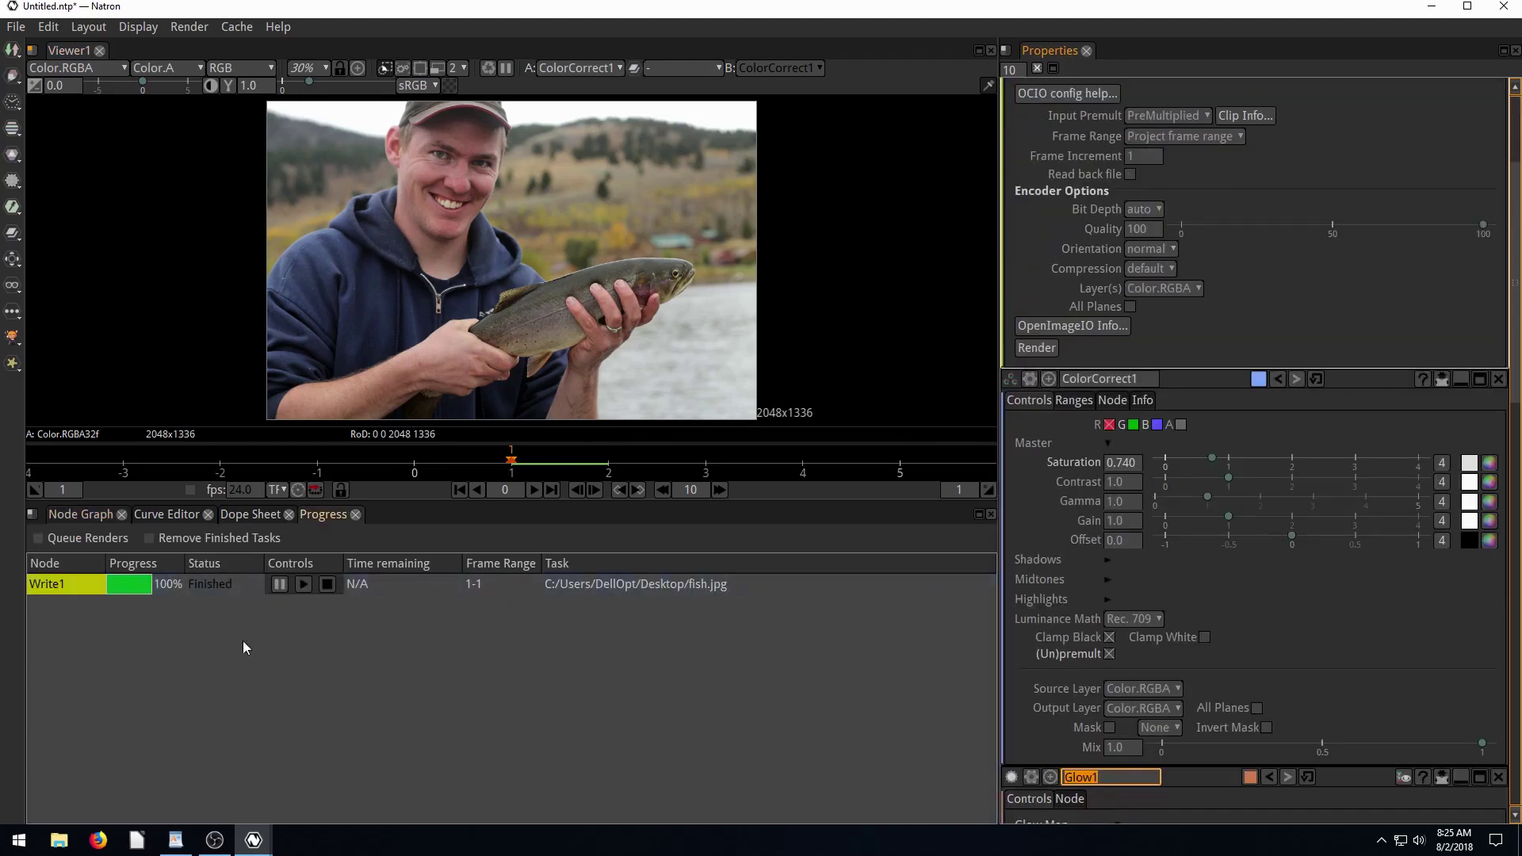
left_click(1432, 12)
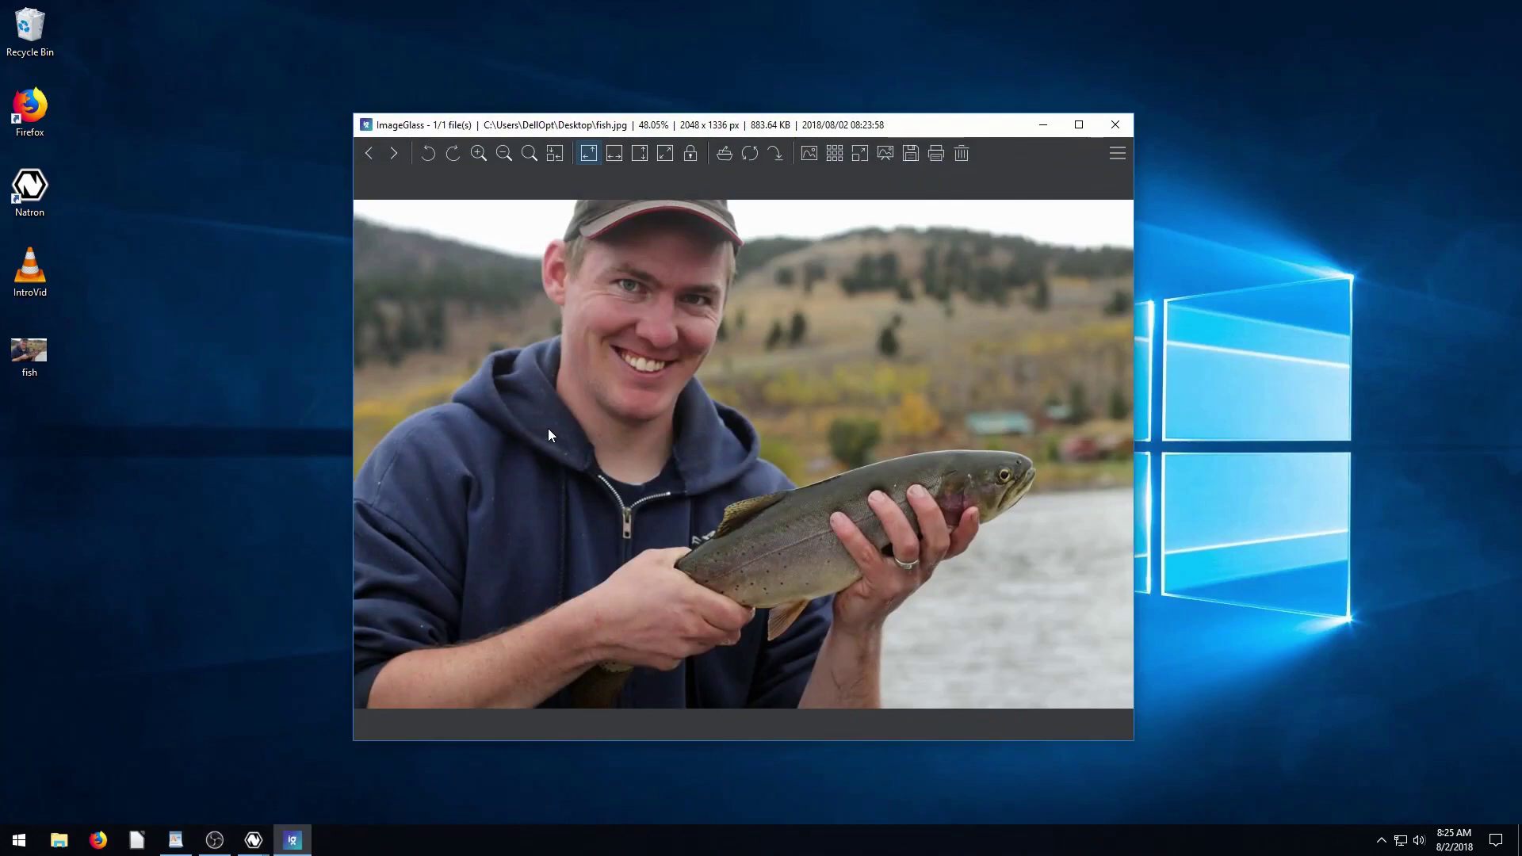
Step: Close ImageGlass and restore the Untitled.ntp Natron window from the taskbar
left_click(1128, 131)
mouse_move(262, 832)
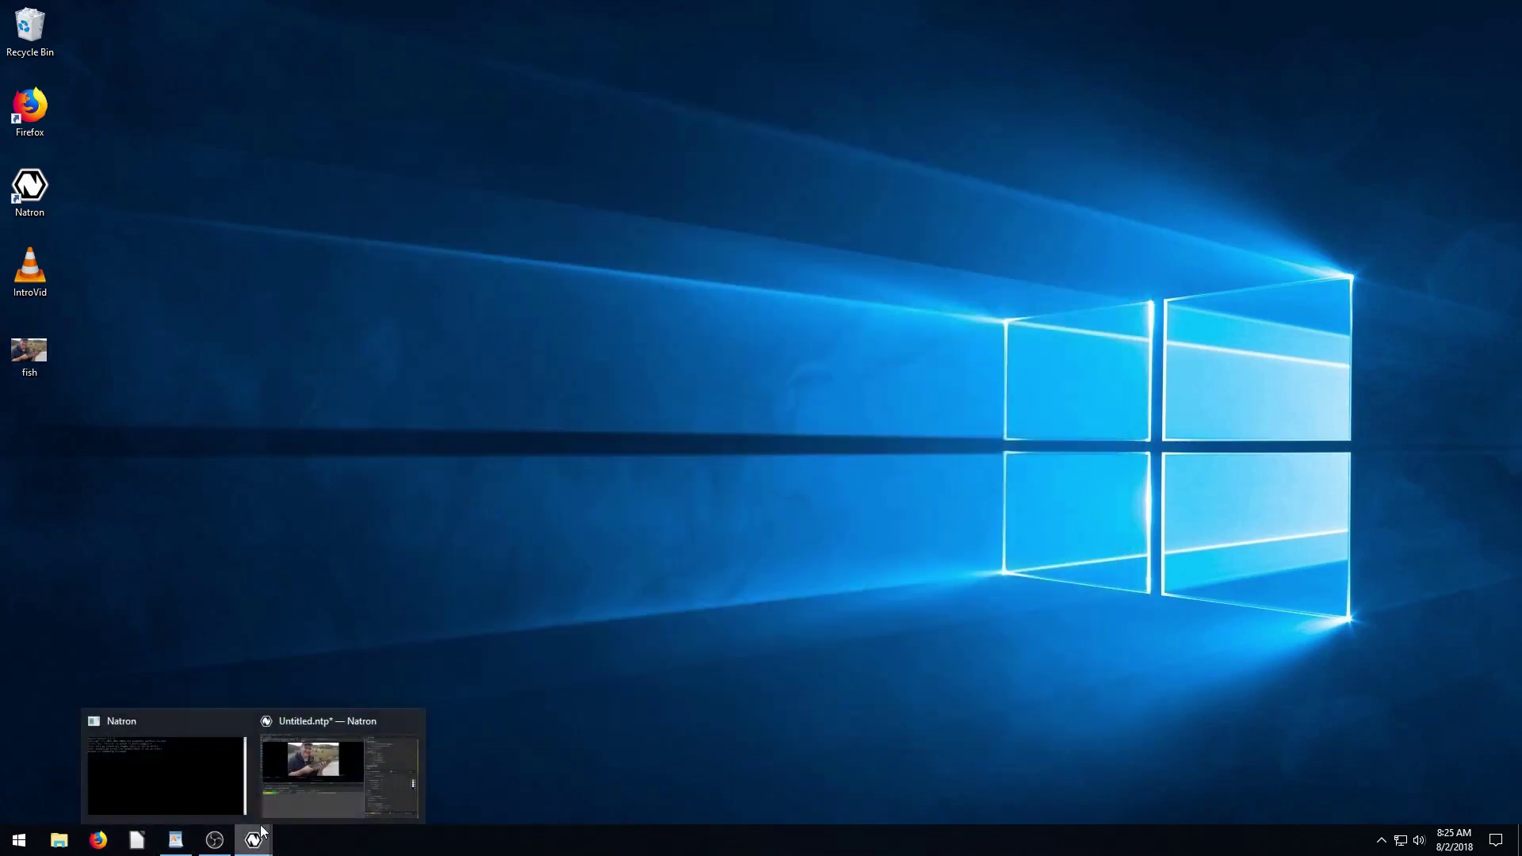
left_click(283, 786)
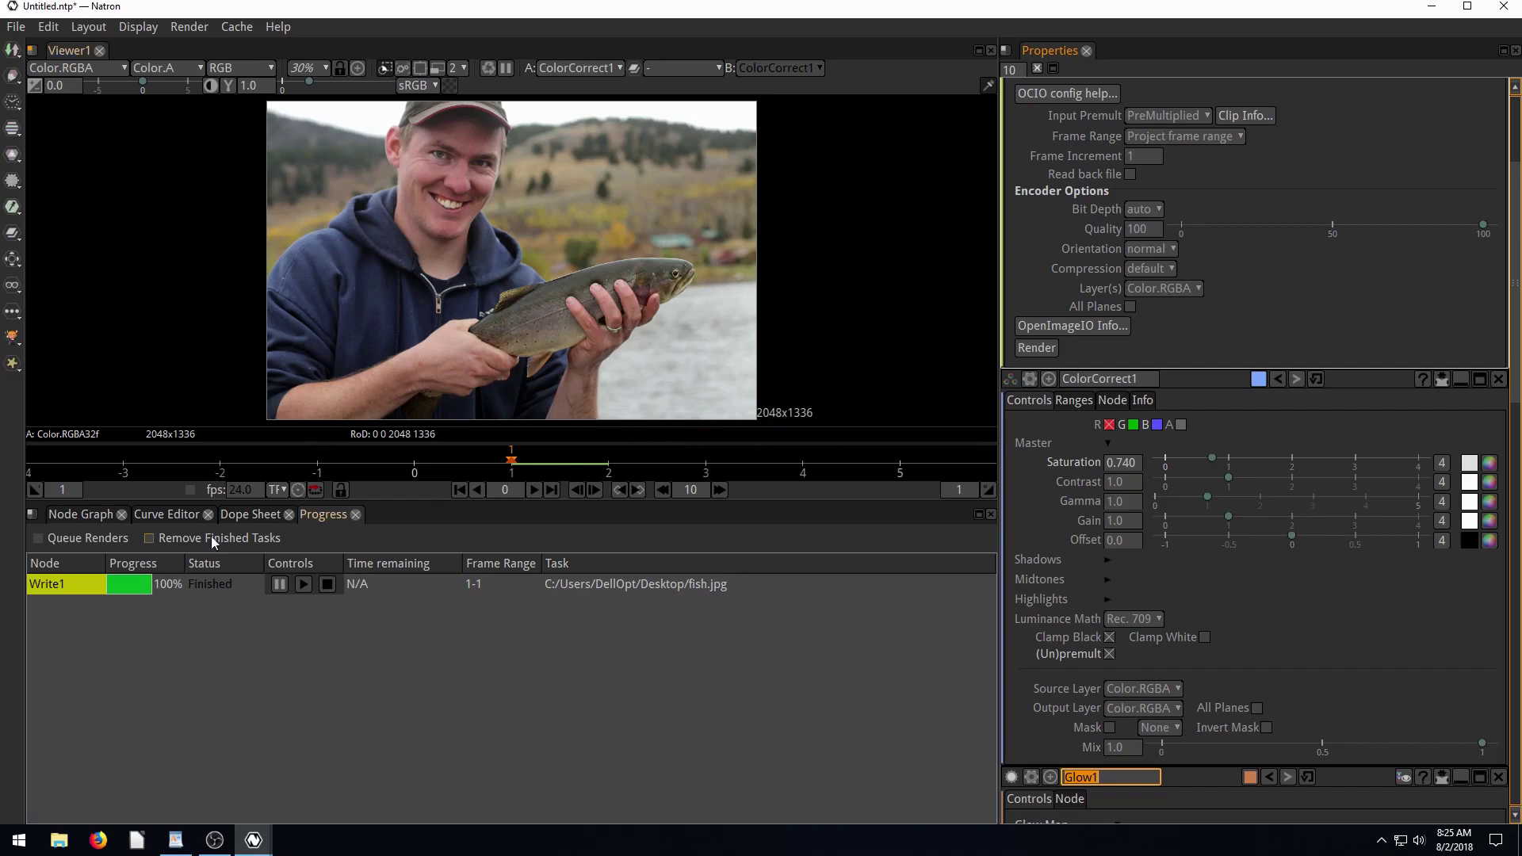
Step: Delete the Glow1 and ColorCorrect1 nodes from the Node Graph
left_click(69, 513)
scroll(1156, 587, "down", 3)
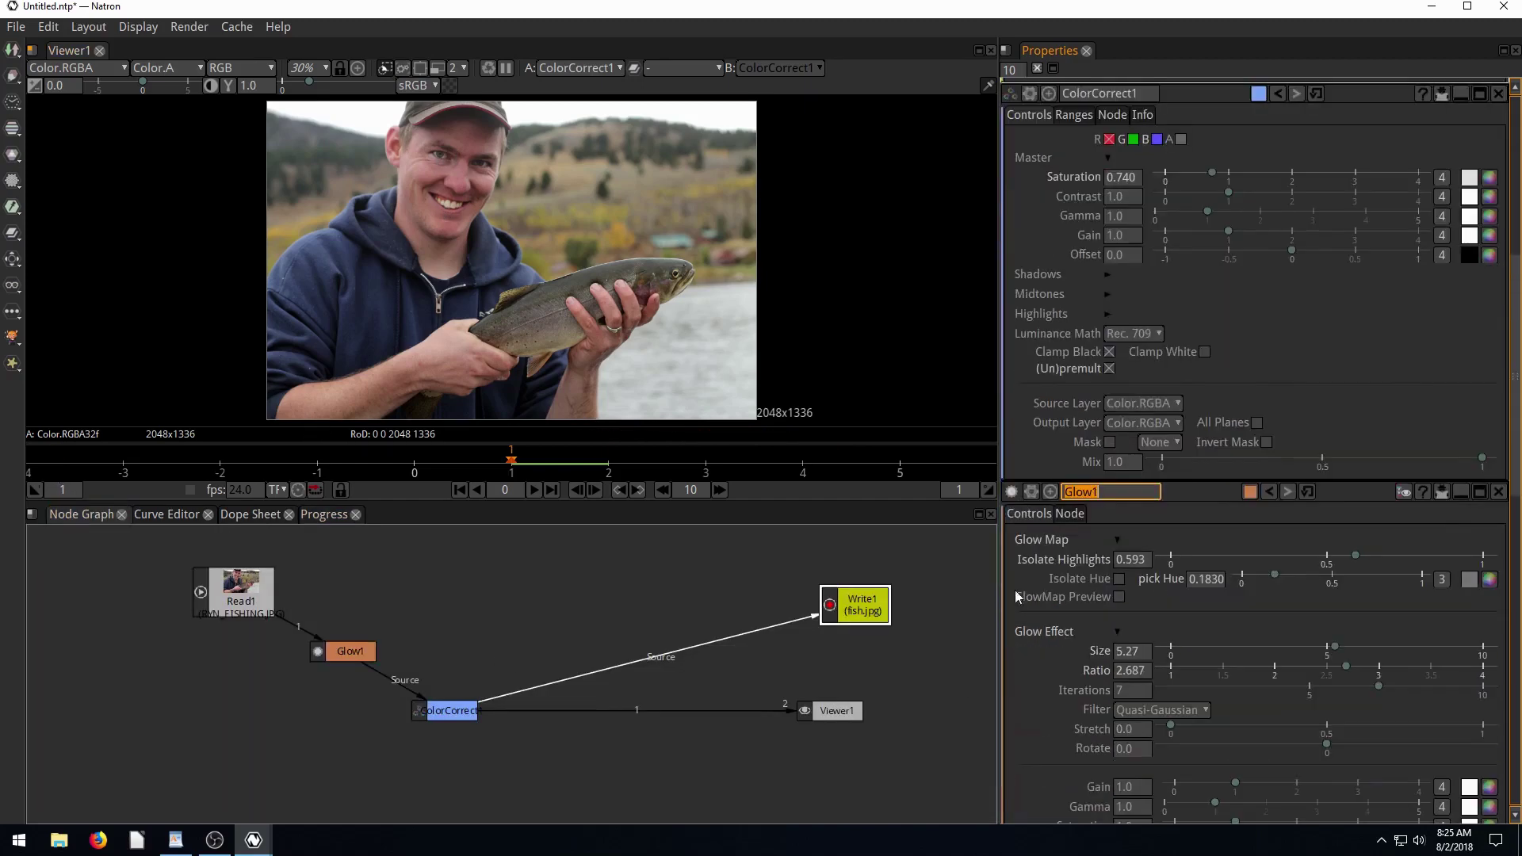
left_click(344, 657)
key("Delete")
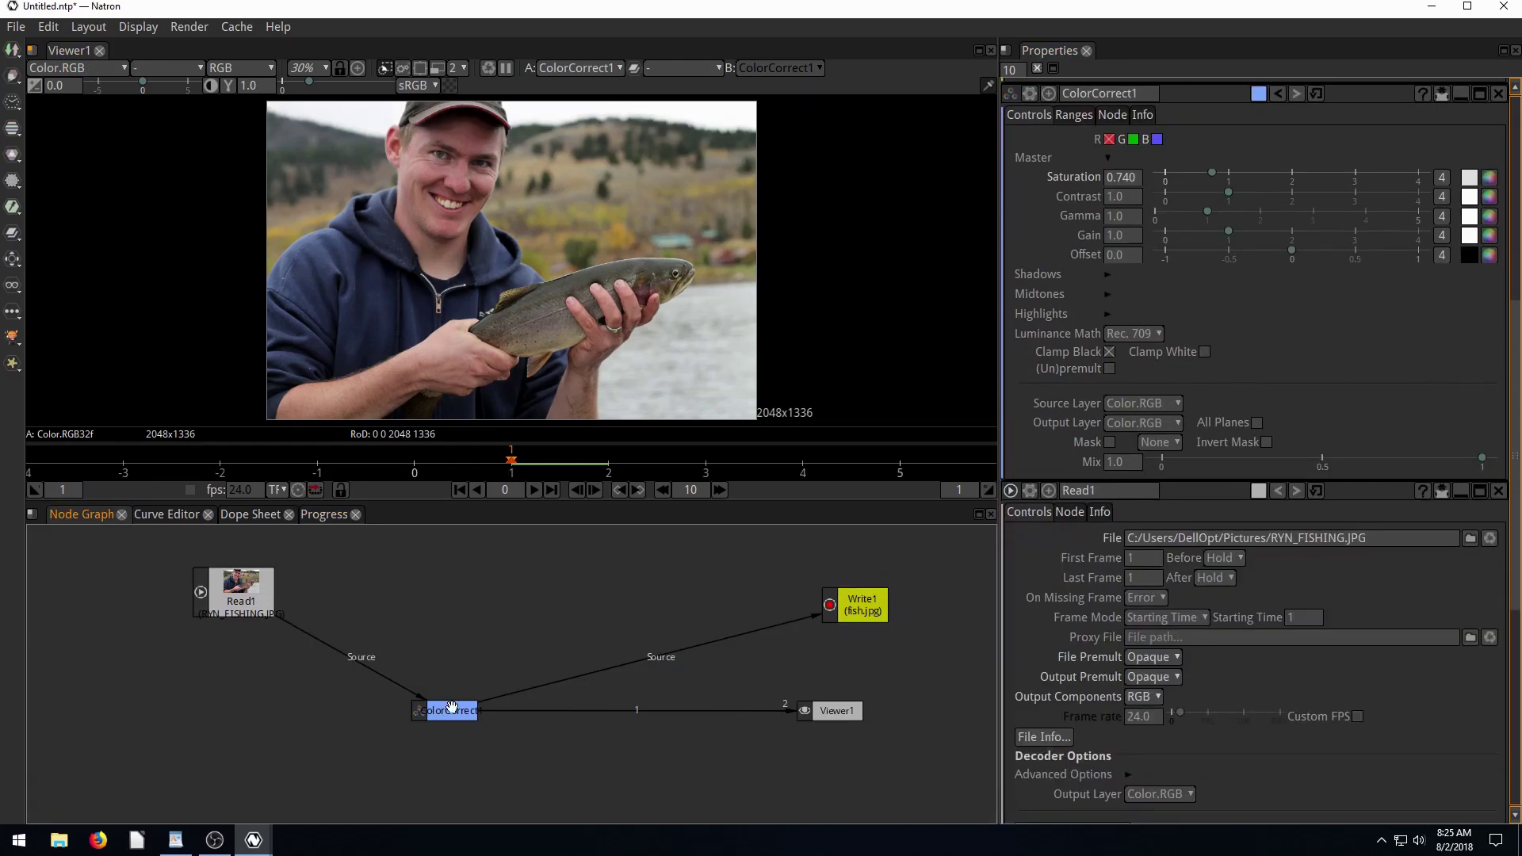
key("Delete")
Step: Set the project's last frame to 100 in Project Settings
scroll(1019, 639, "down", 2)
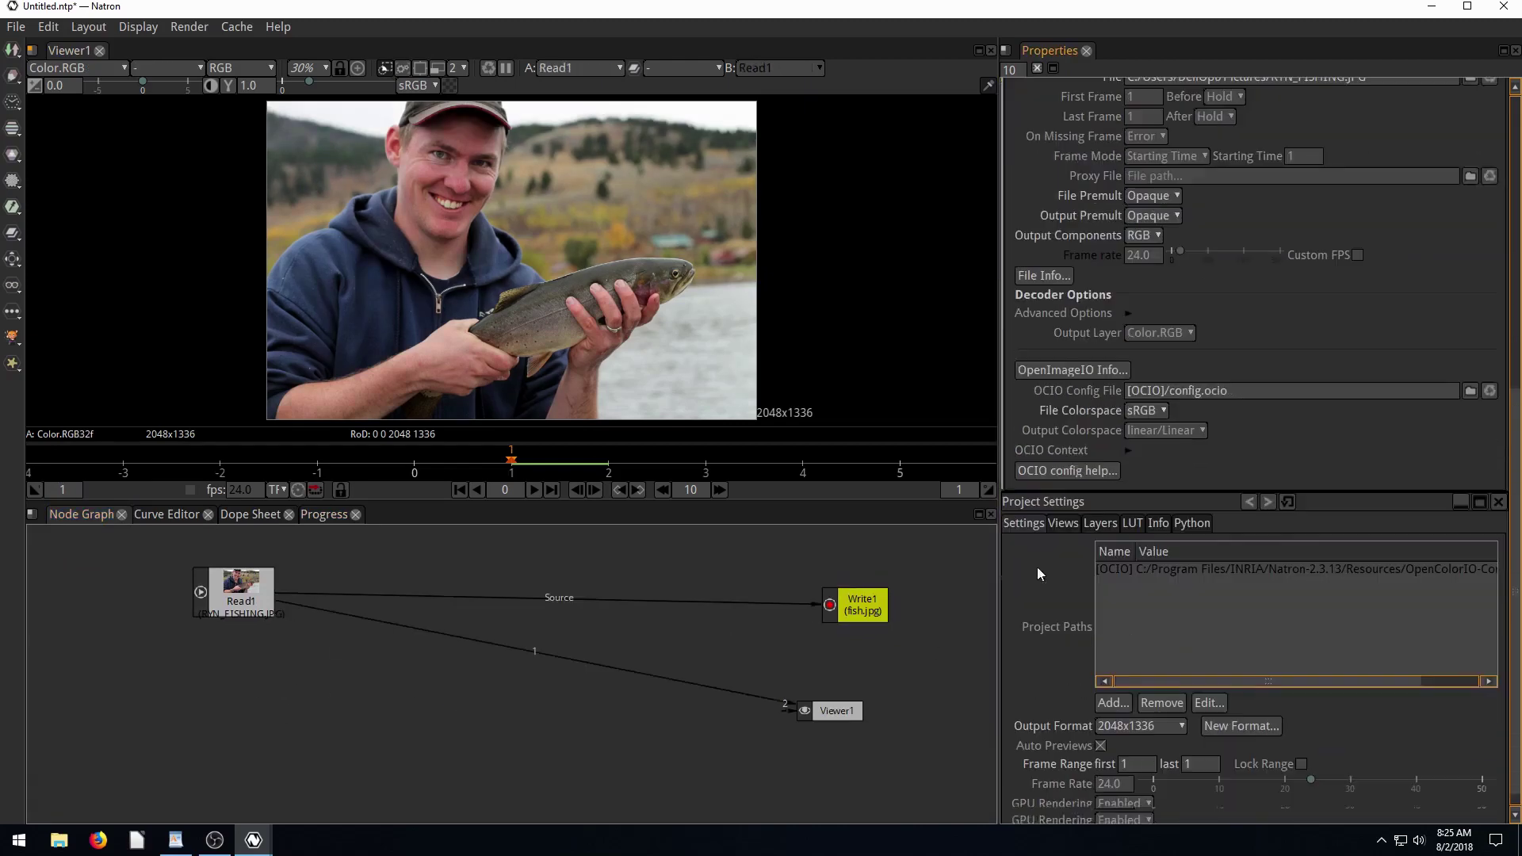
left_click(1202, 764)
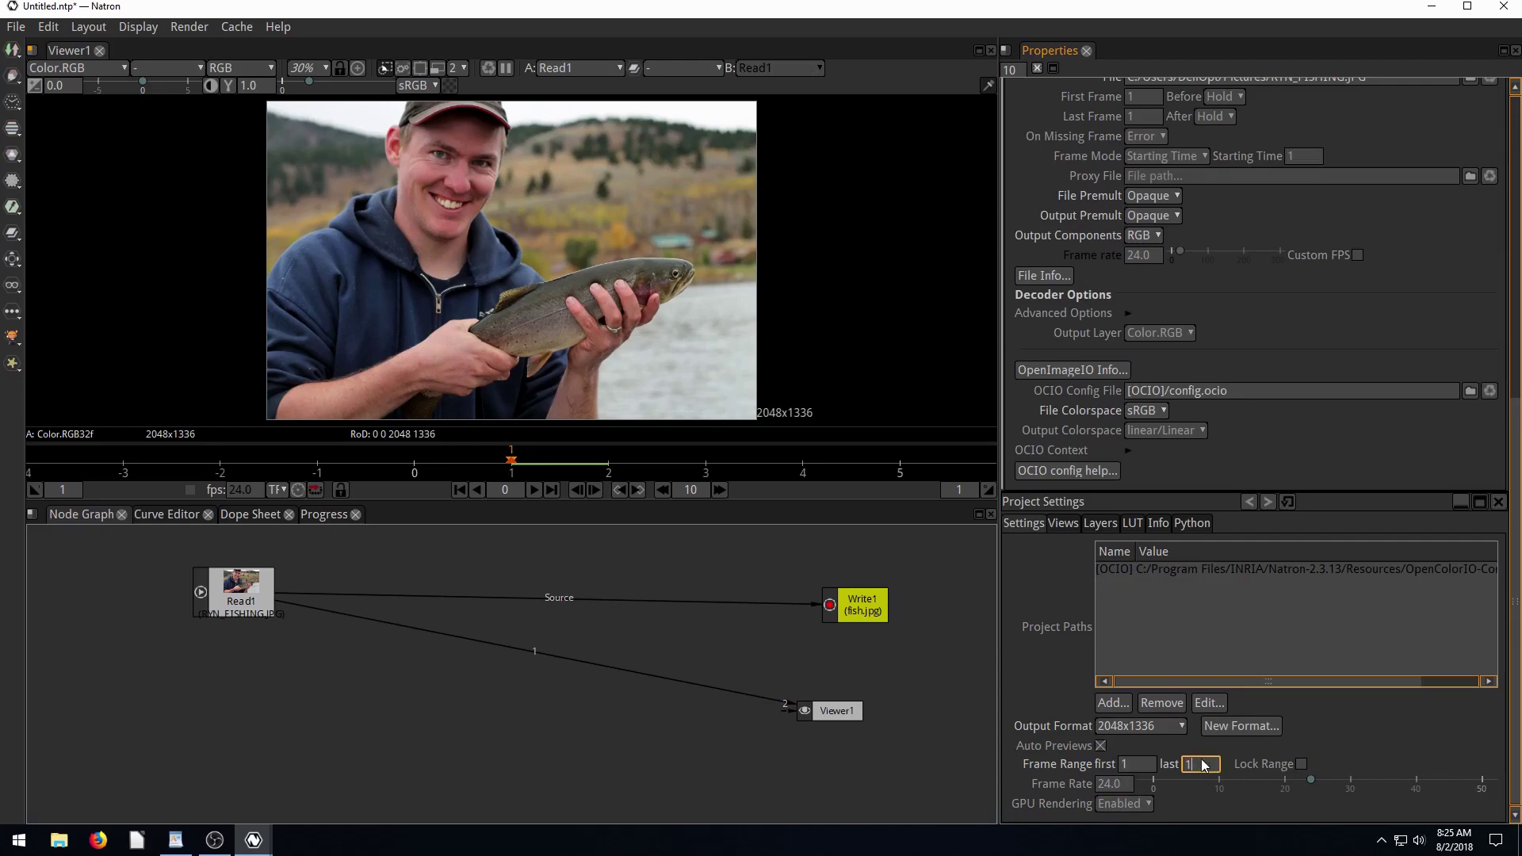
type("00")
key("Return")
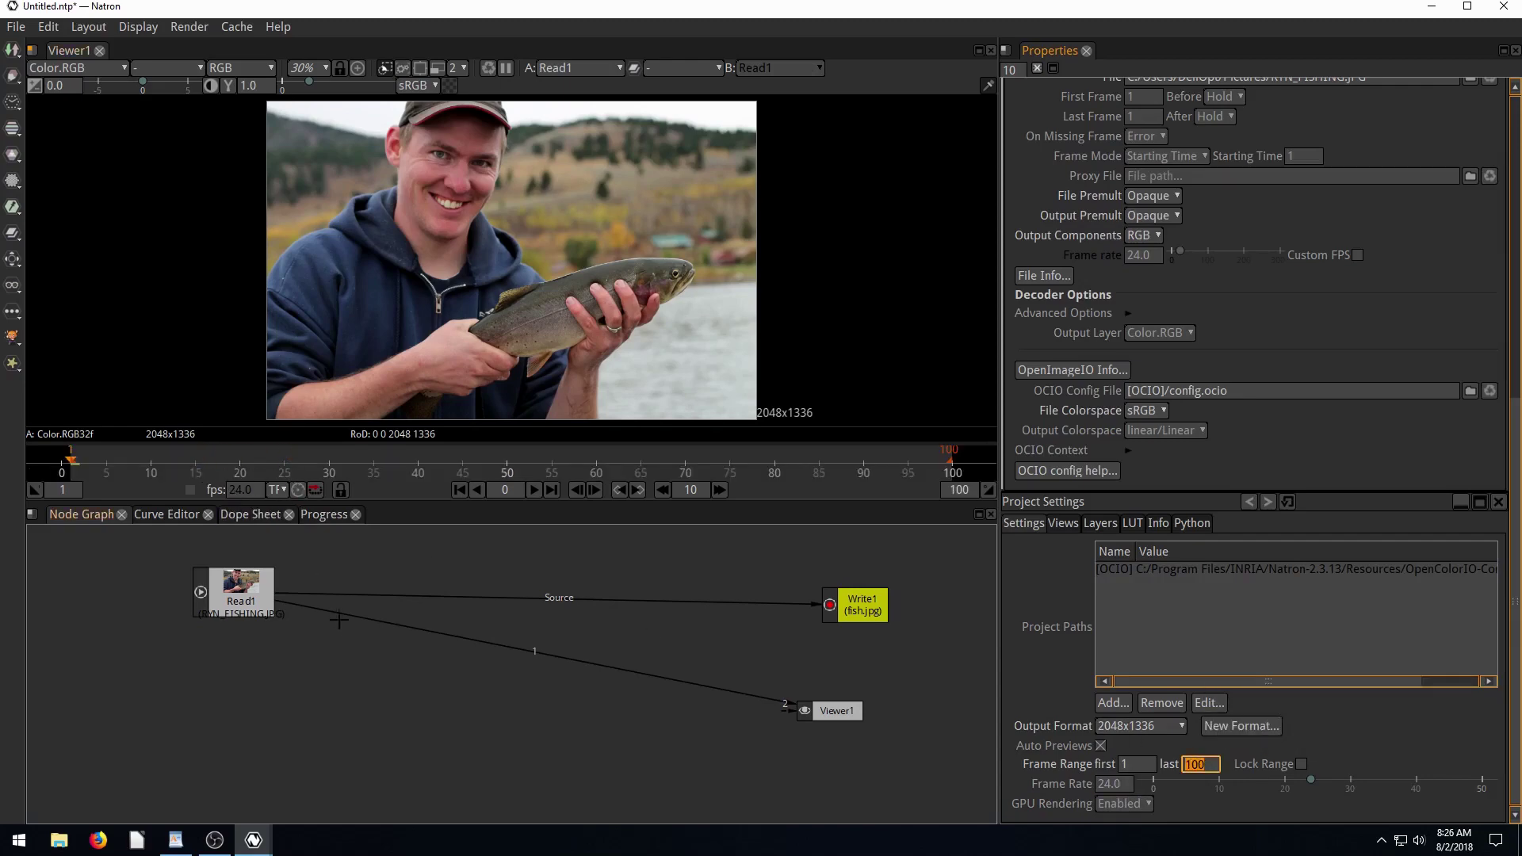
left_click(11, 202)
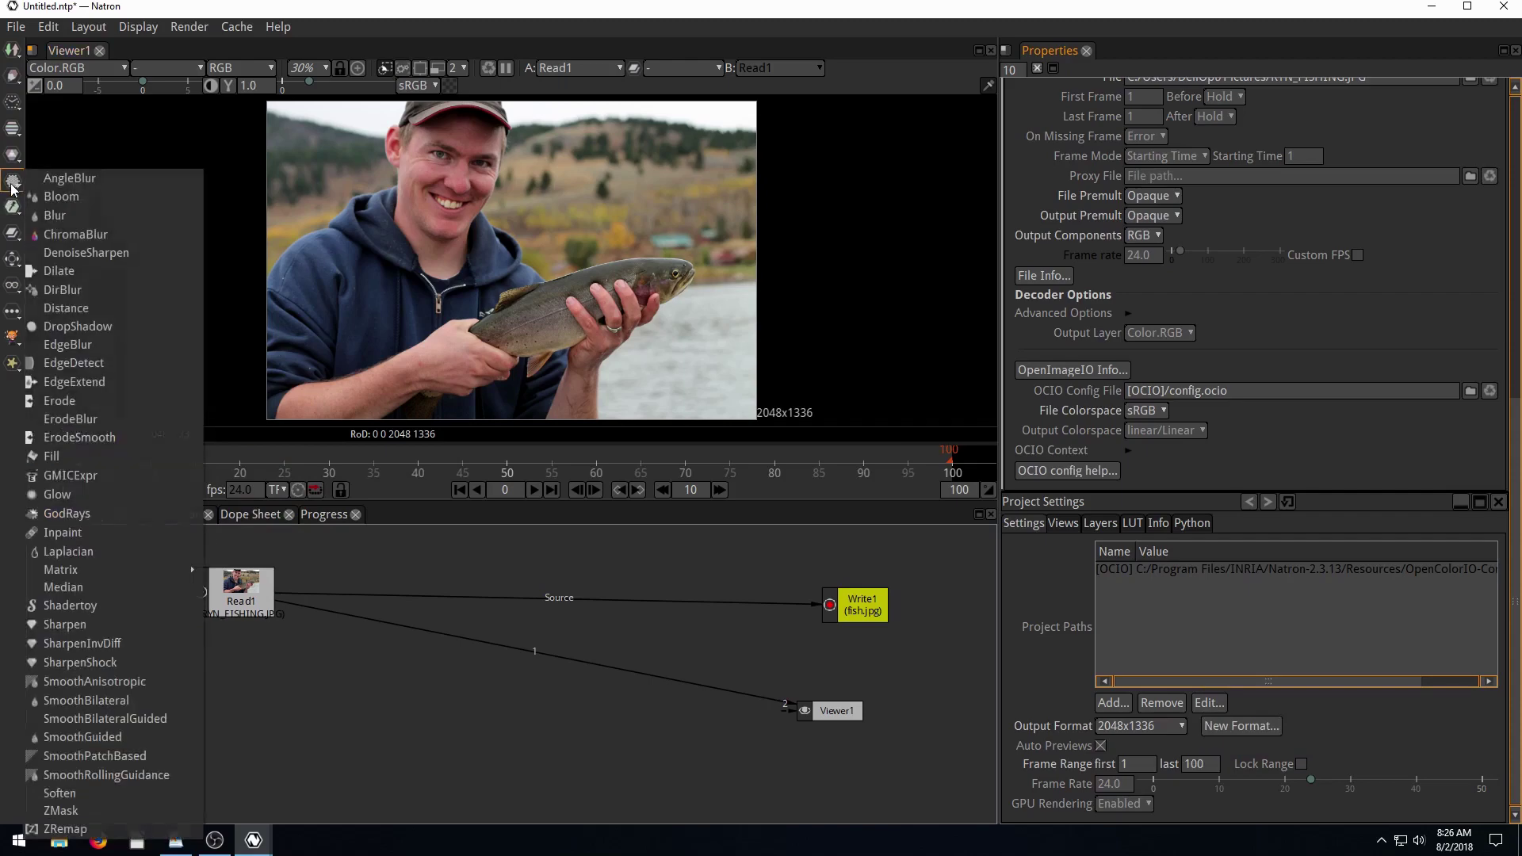
Step: Add Blur2 between Read1 and Write1/Viewer1 and raise its size to 100
left_click(60, 220)
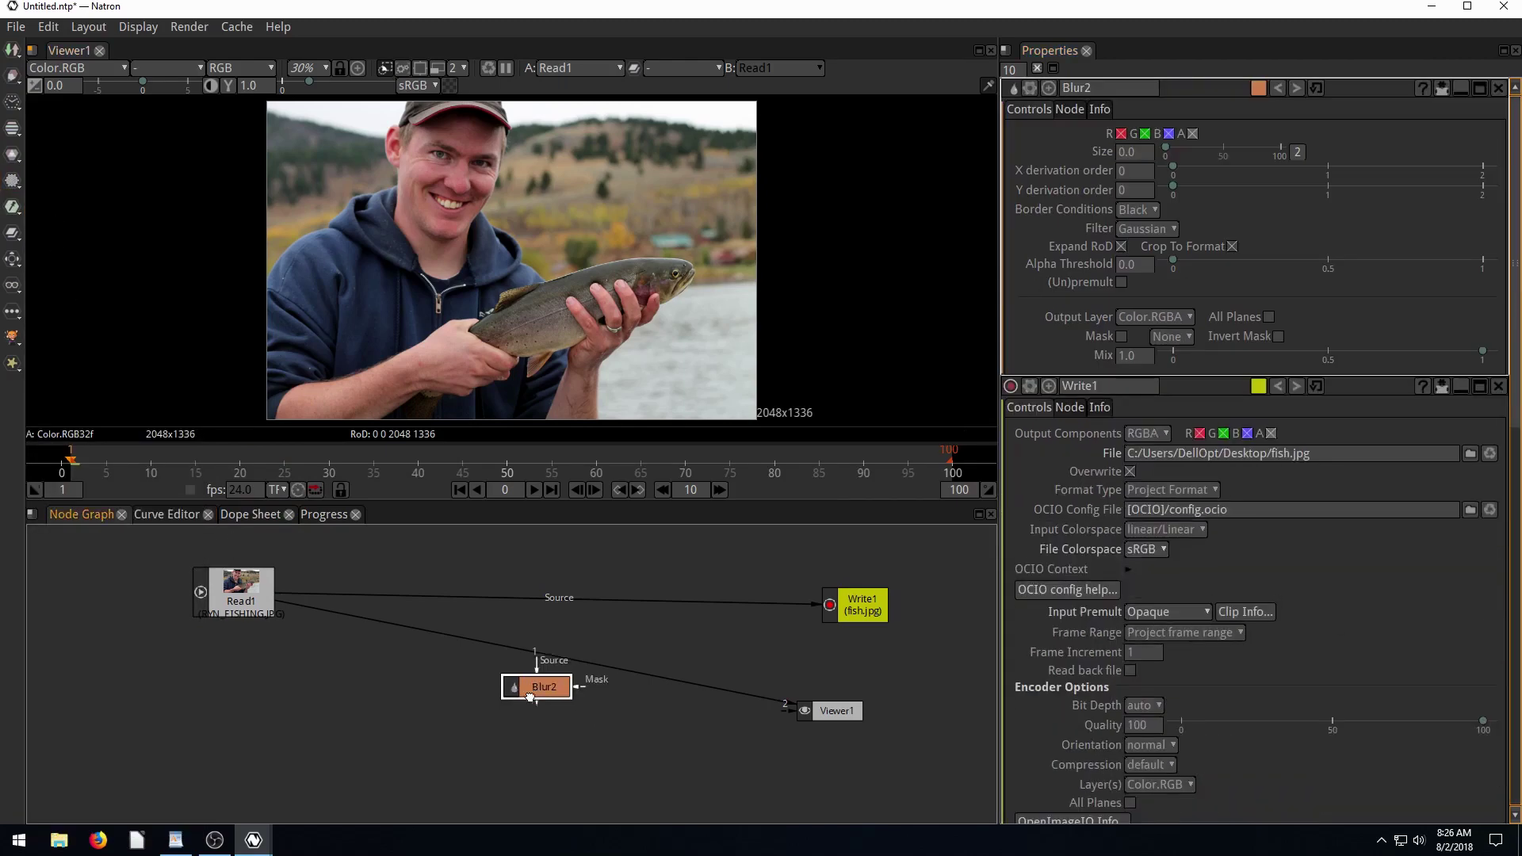
left_click_drag(542, 693, 450, 720)
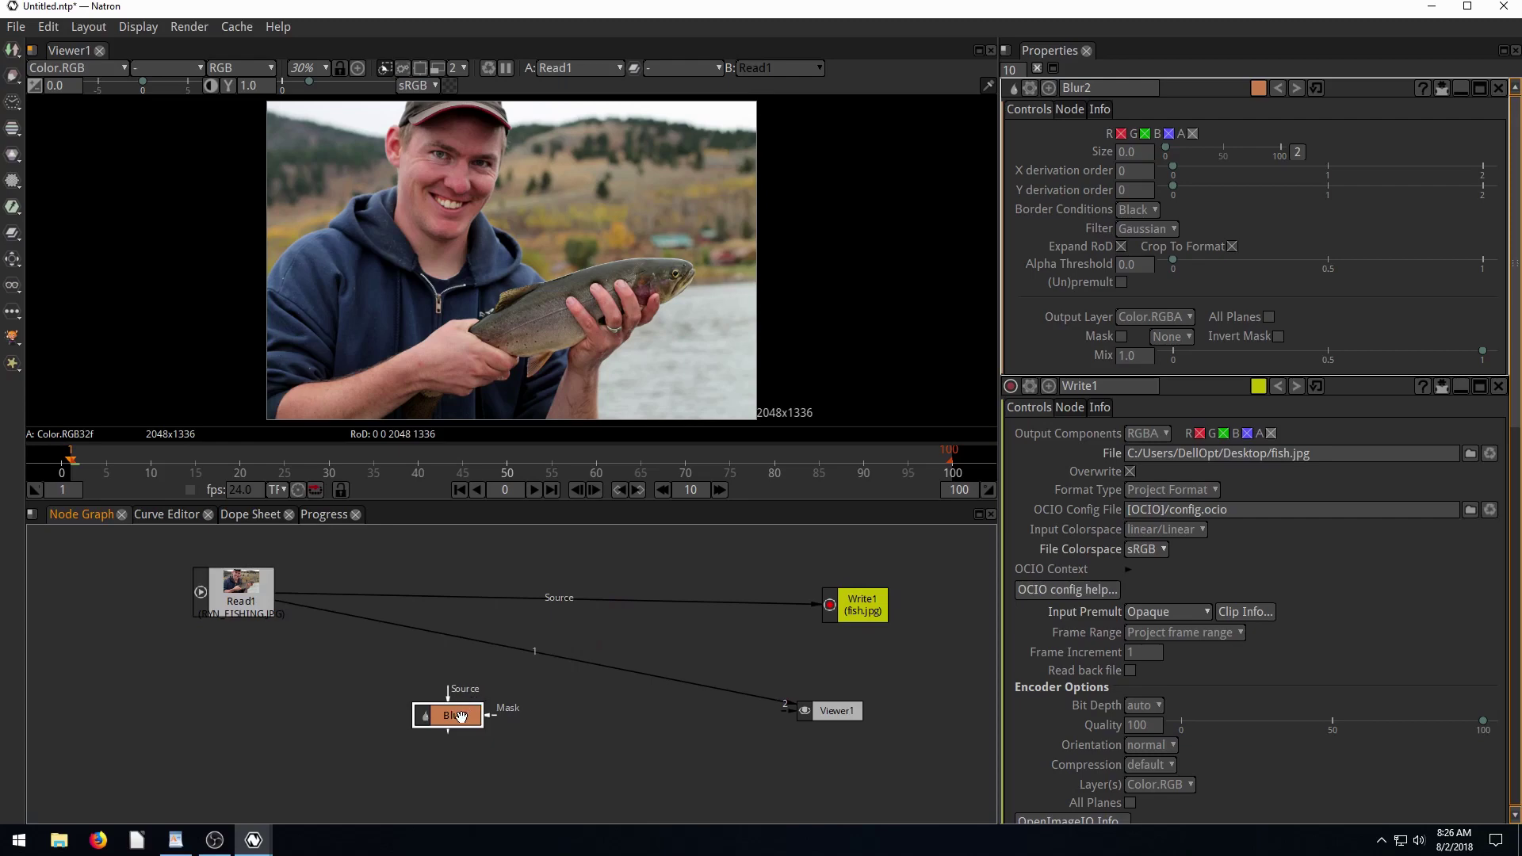
mouse_move(457, 715)
left_mouse_down()
mouse_move(526, 648)
mouse_move(465, 695)
mouse_move(465, 714)
left_mouse_up()
left_click_drag(517, 599, 533, 639)
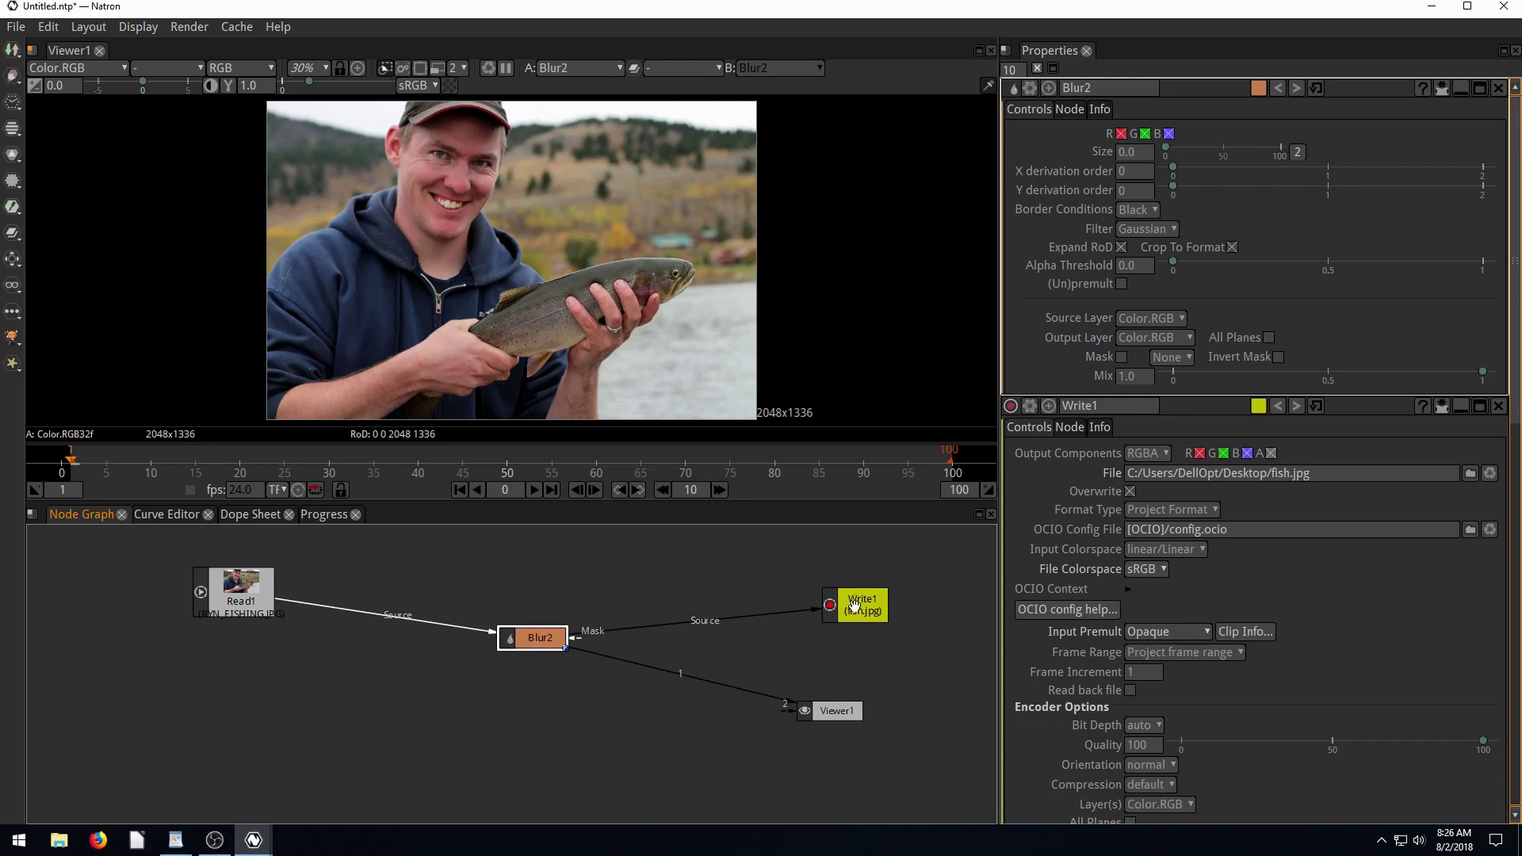
left_click_drag(519, 639, 509, 625)
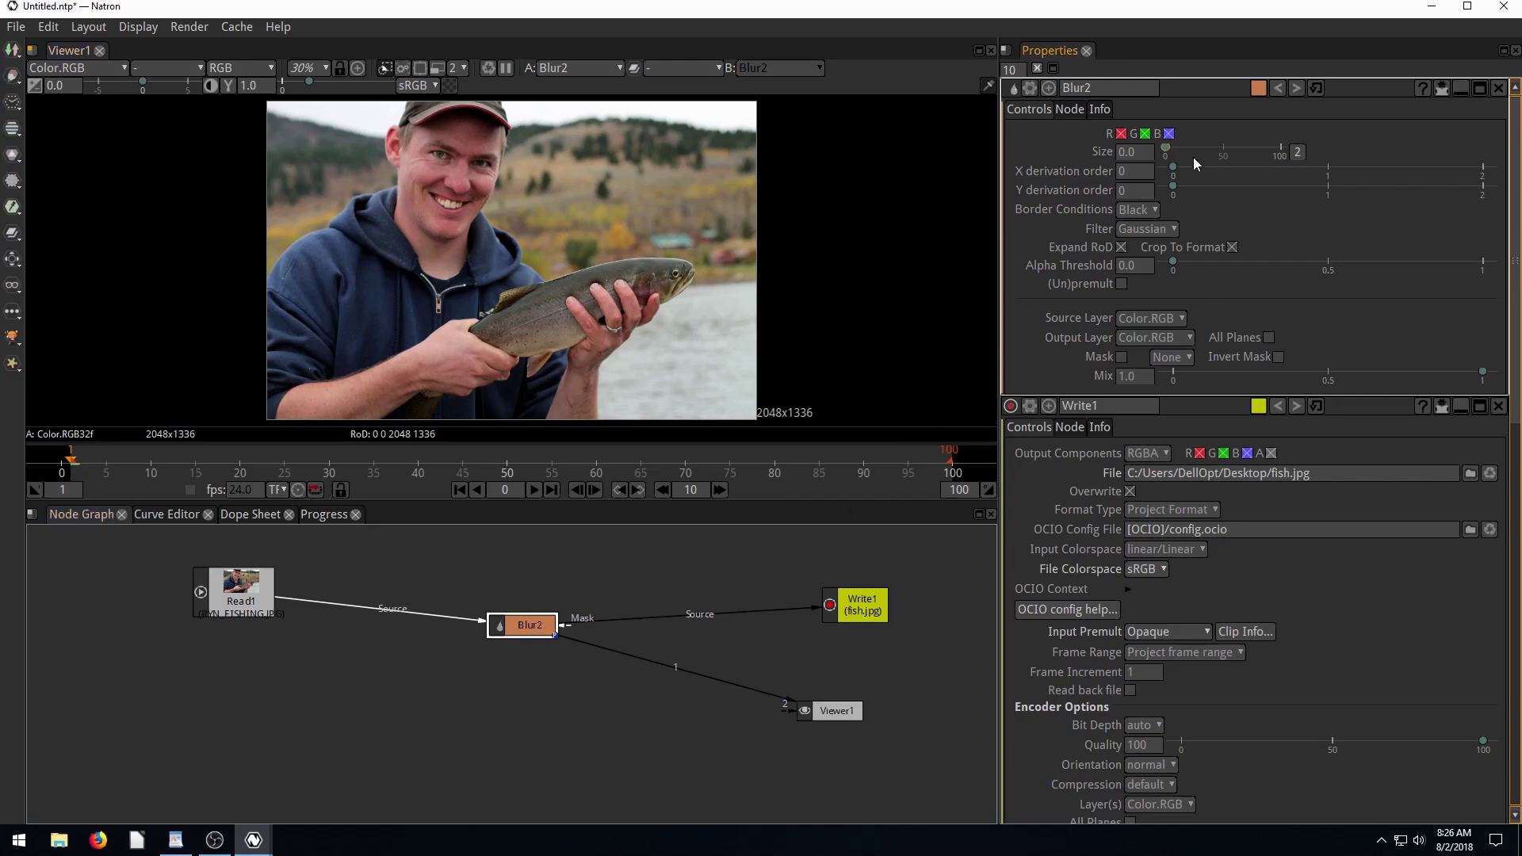
left_click_drag(1180, 146, 1289, 146)
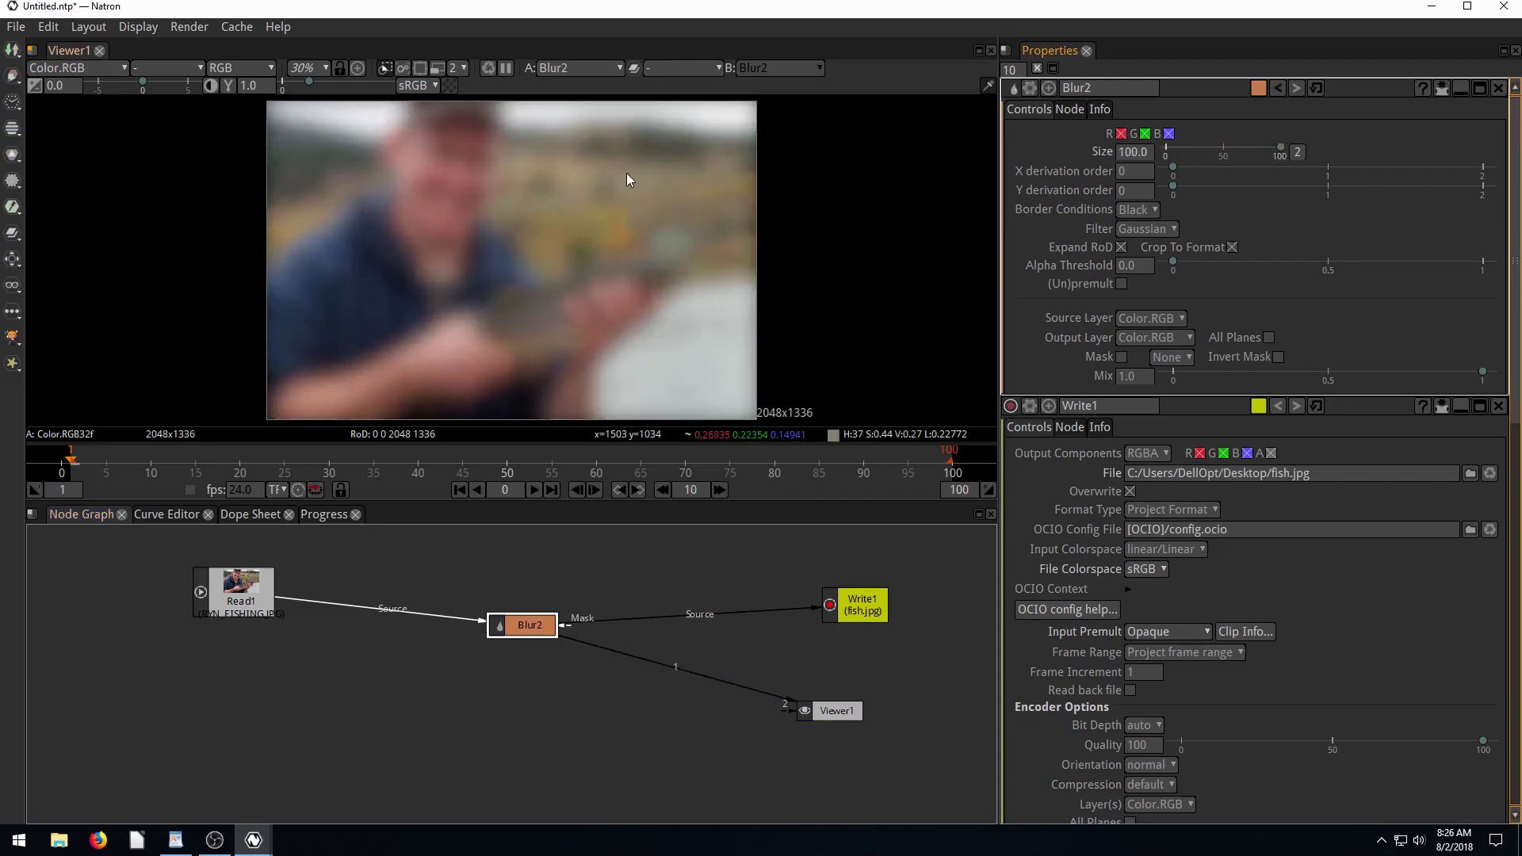
Step: Keyframe the Blur2 size at 100 on frame 1
left_click(1130, 151)
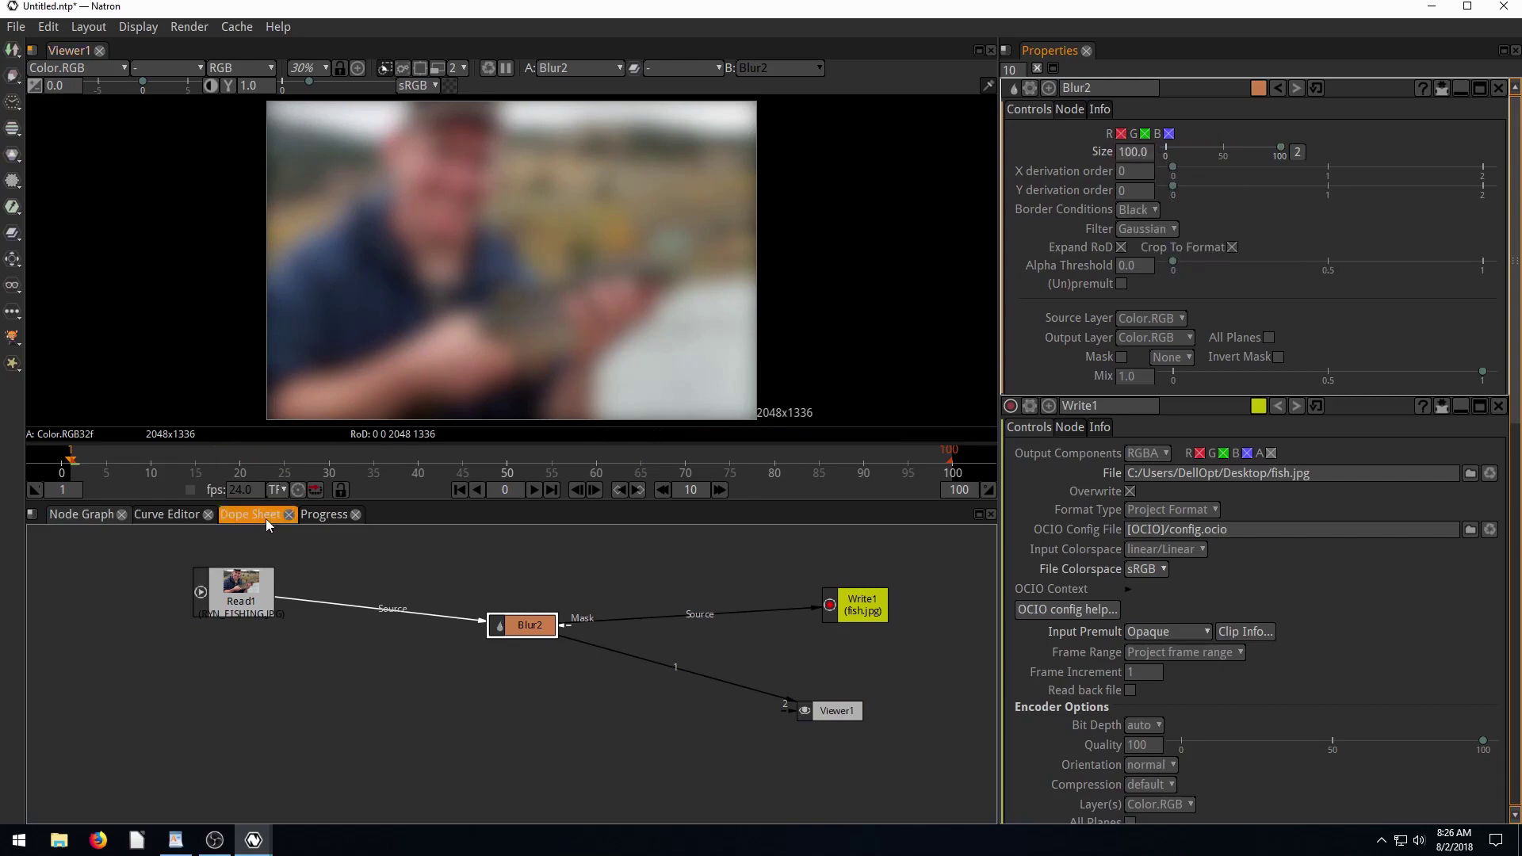
left_click_drag(280, 460, 809, 465)
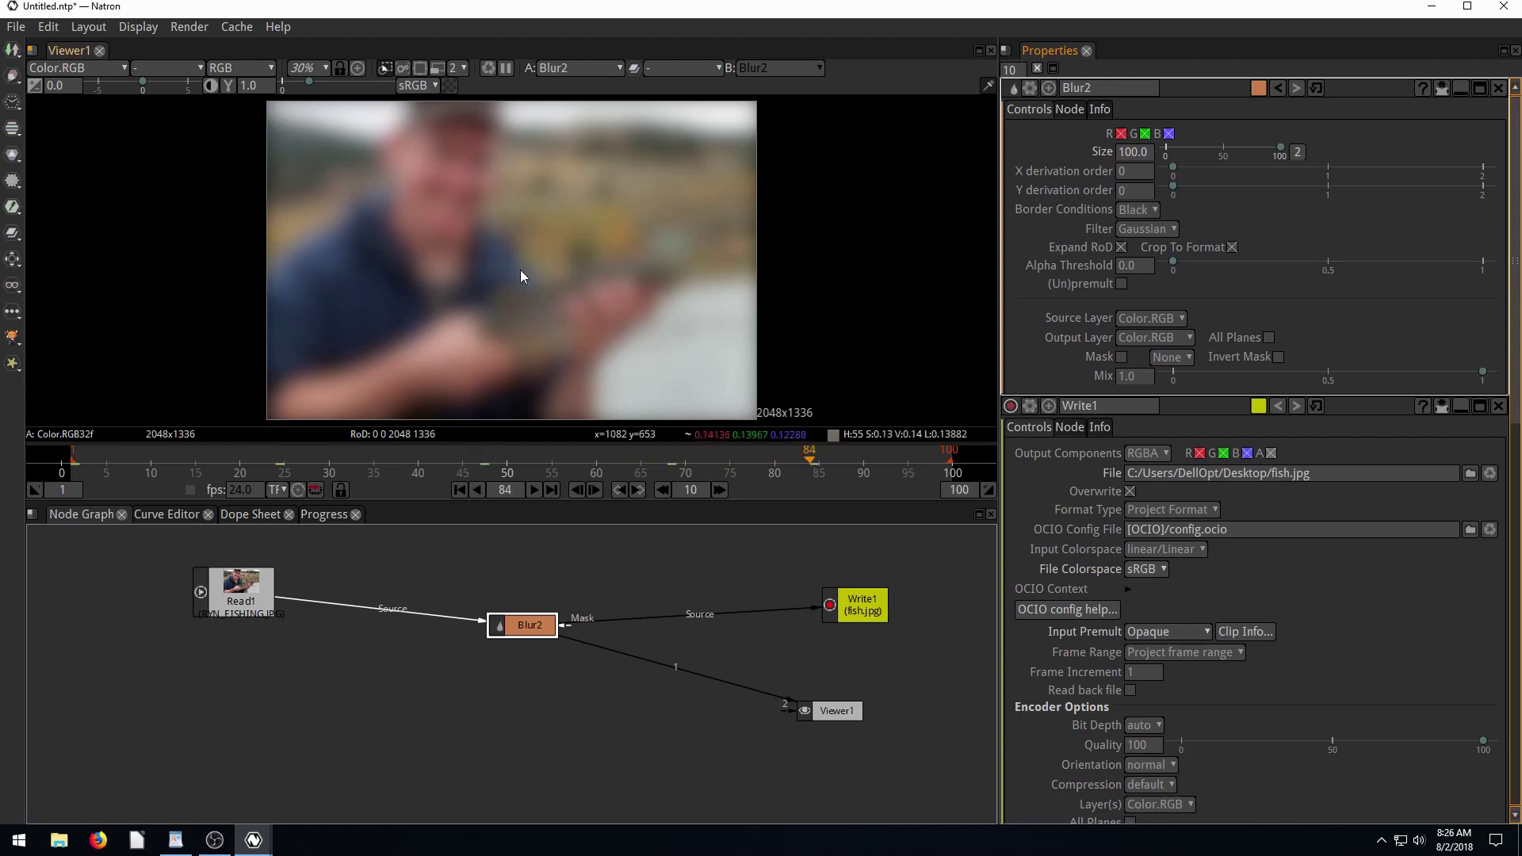
left_click(459, 489)
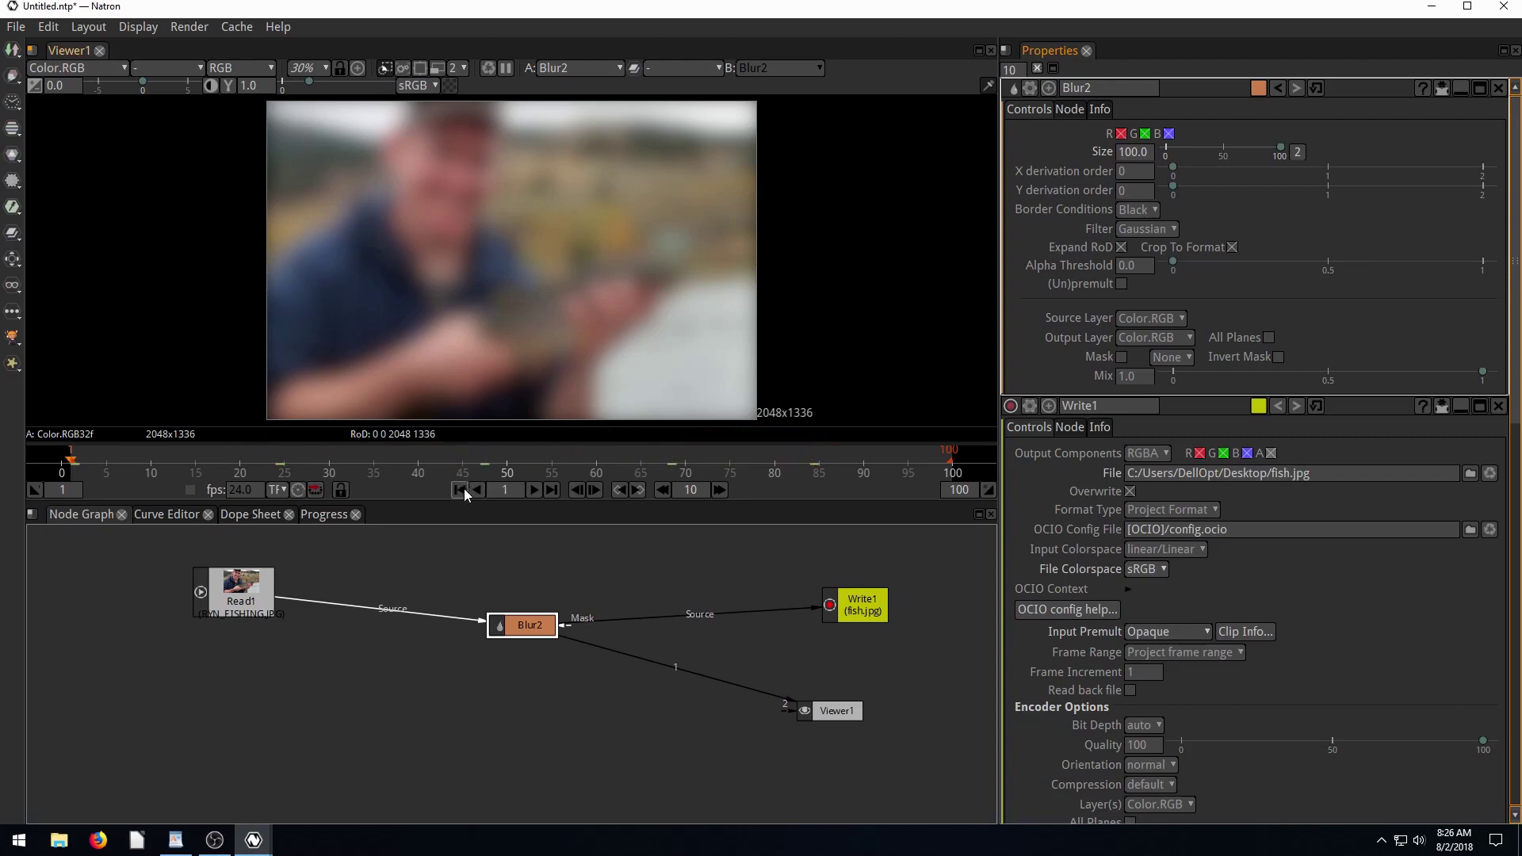
right_click(1140, 159)
left_click(1159, 166)
left_click(1141, 155)
right_click(1147, 151)
left_click(1163, 161)
right_click(1138, 152)
left_click(1237, 157)
left_click(1129, 172)
Step: Set the blur size to 0 at frame 15 and play back the focus animation
left_click(197, 466)
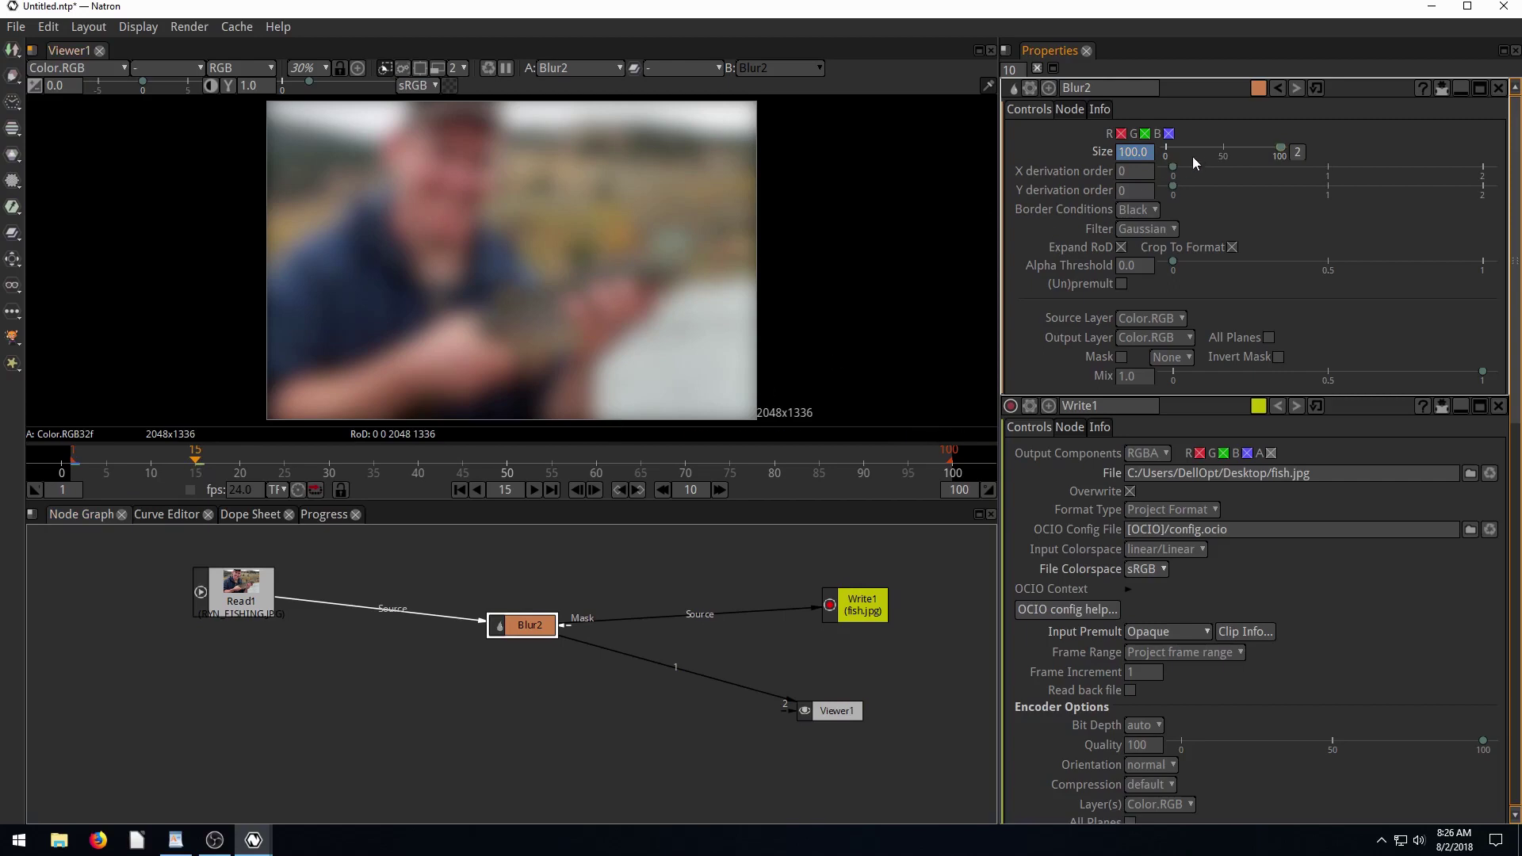
left_click_drag(1282, 149, 1164, 153)
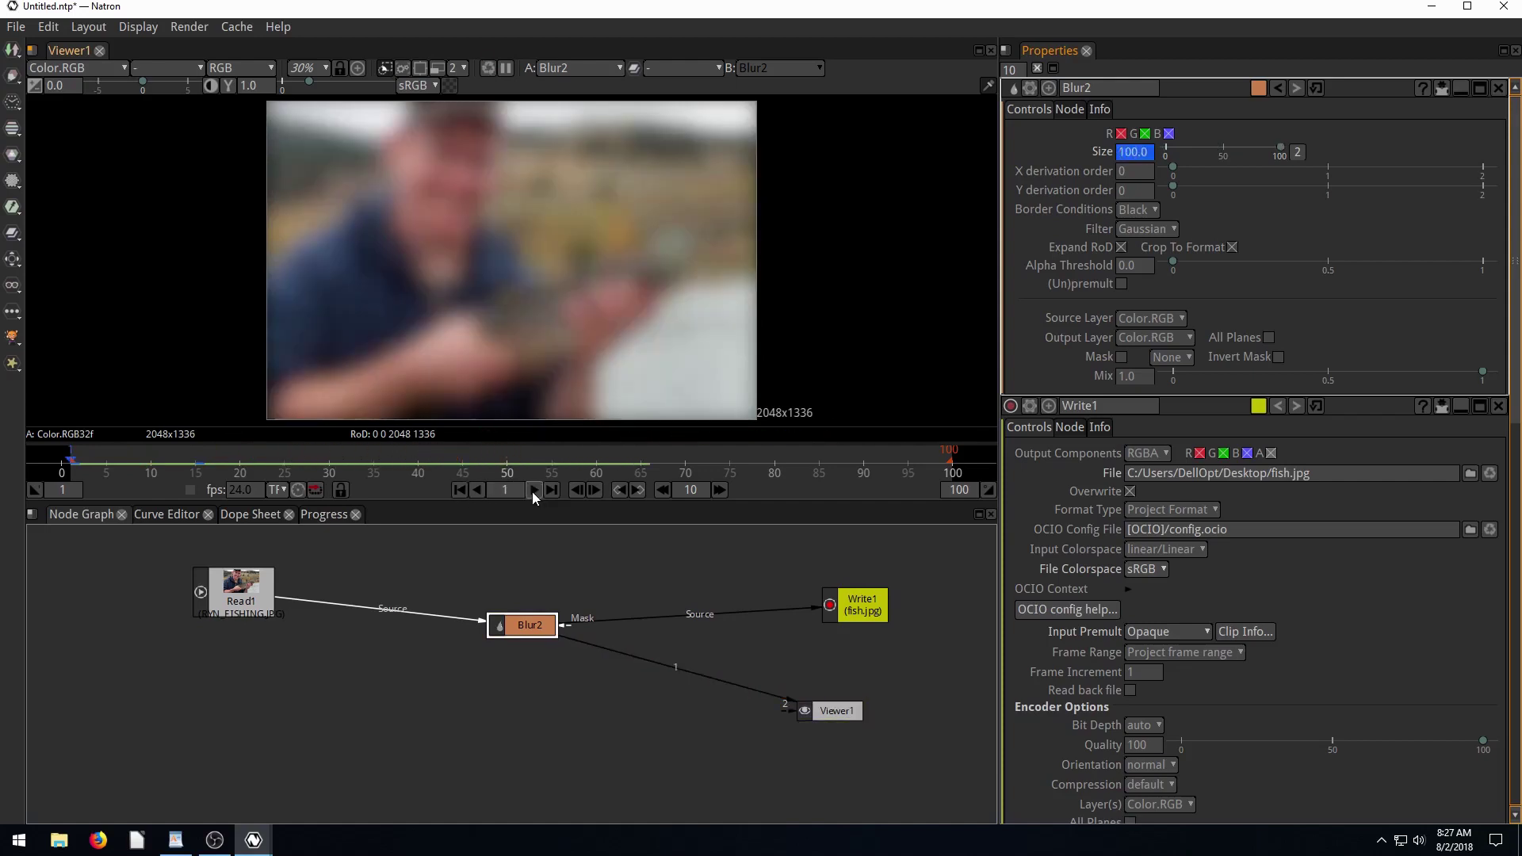
left_click(459, 490)
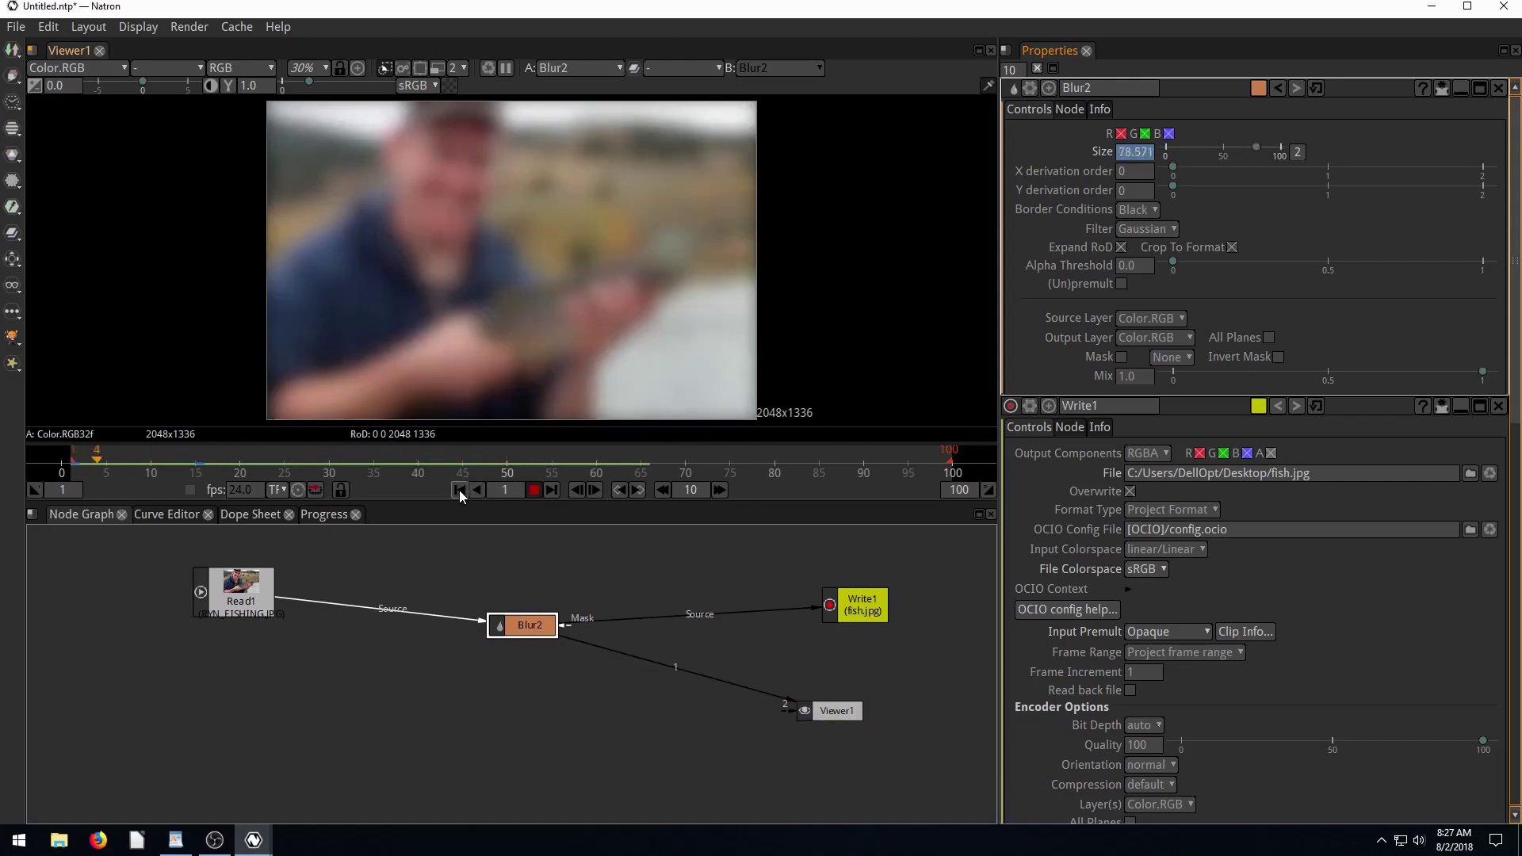
left_click(459, 490)
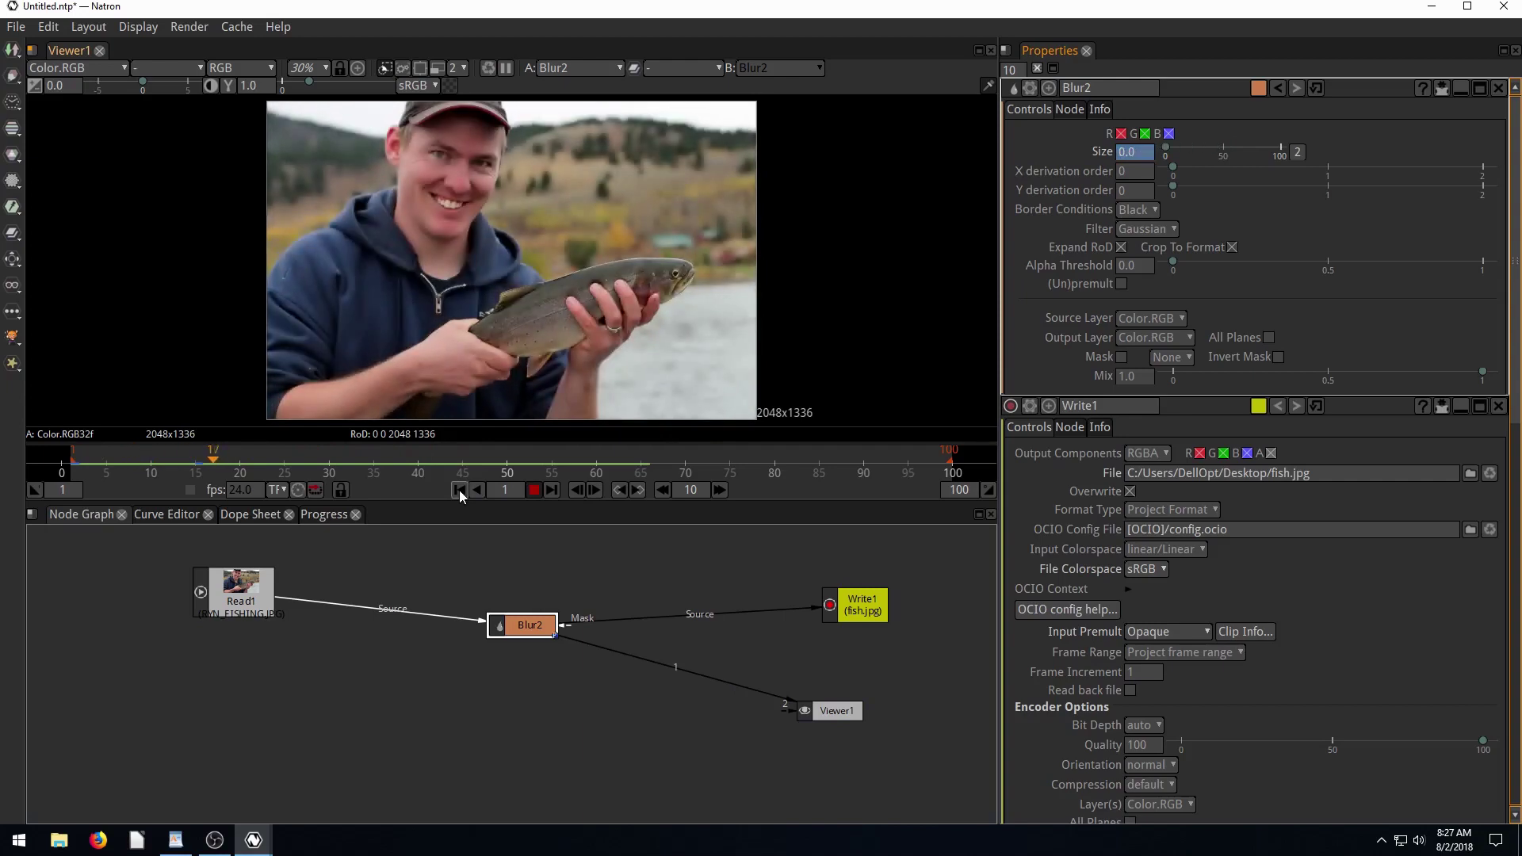
left_click(460, 491)
left_click(459, 490)
left_click(459, 490)
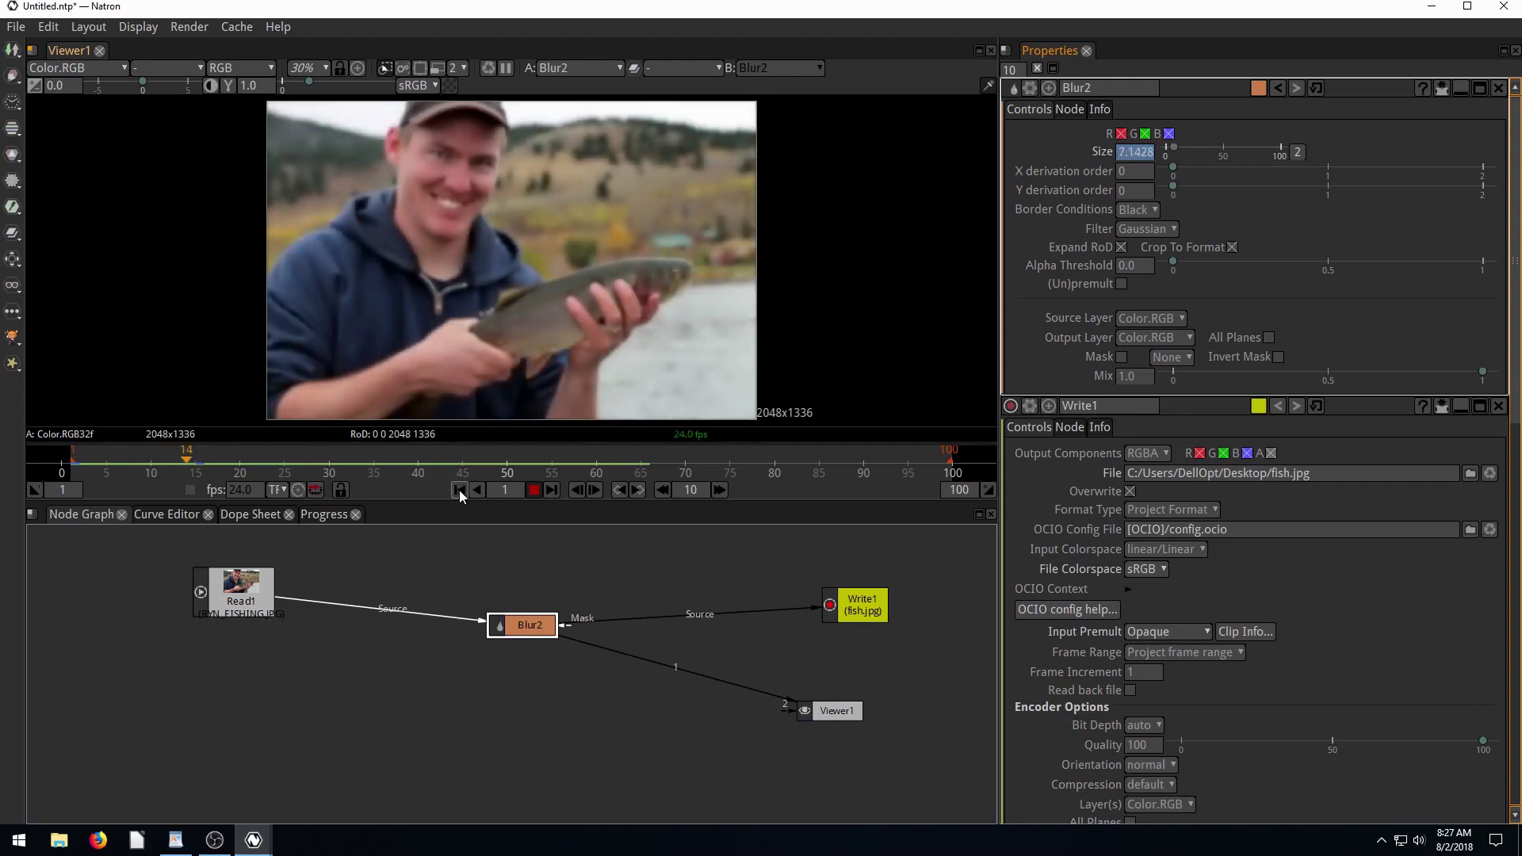
left_click(532, 491)
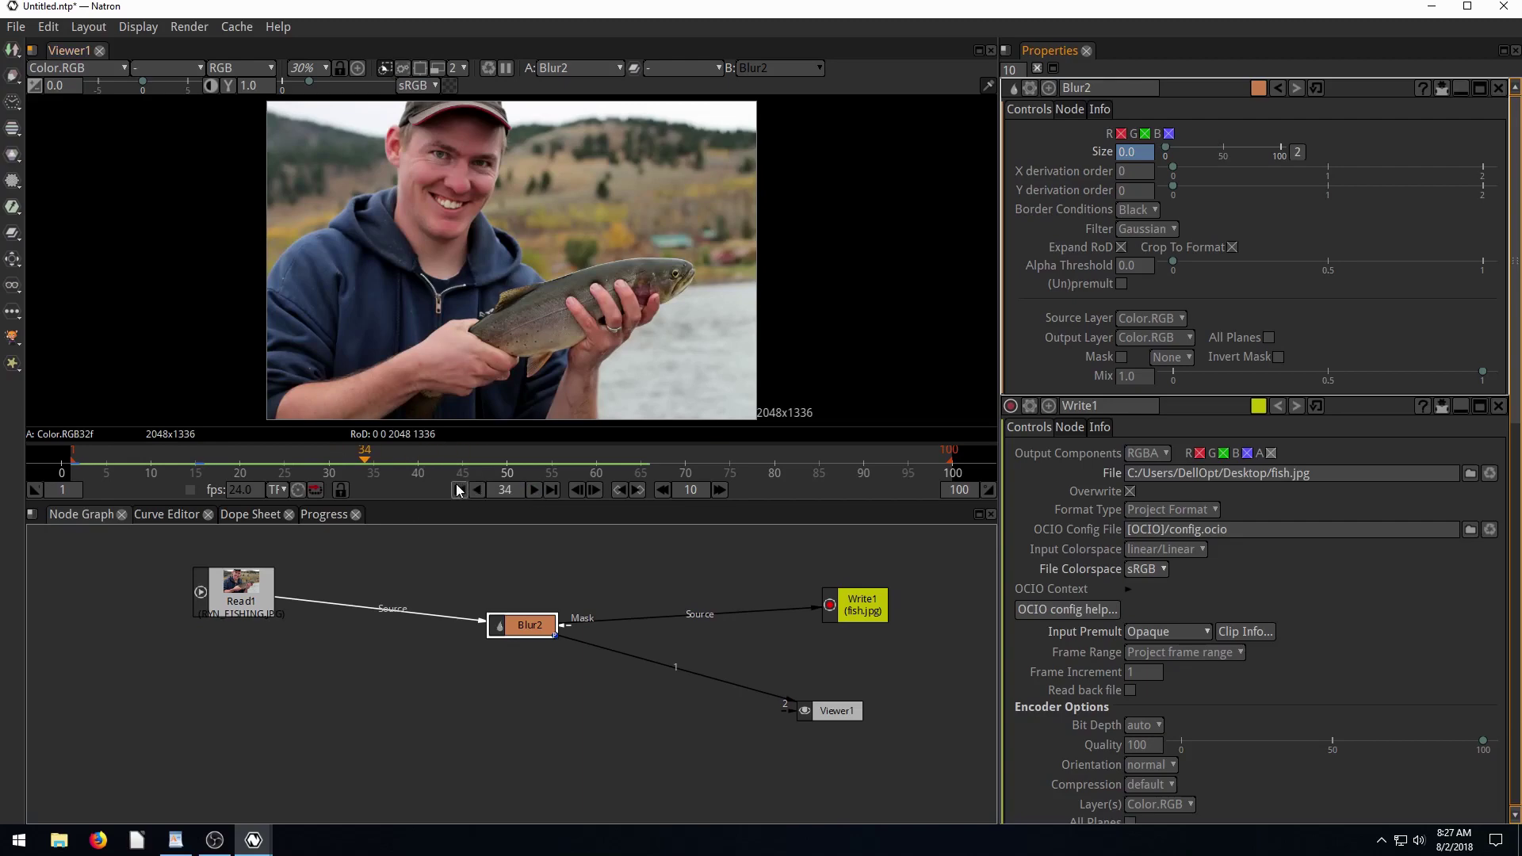
left_click(418, 464)
Step: Add a GodRays node after Blur2 and place it below Blur2
left_click_drag(527, 627, 426, 606)
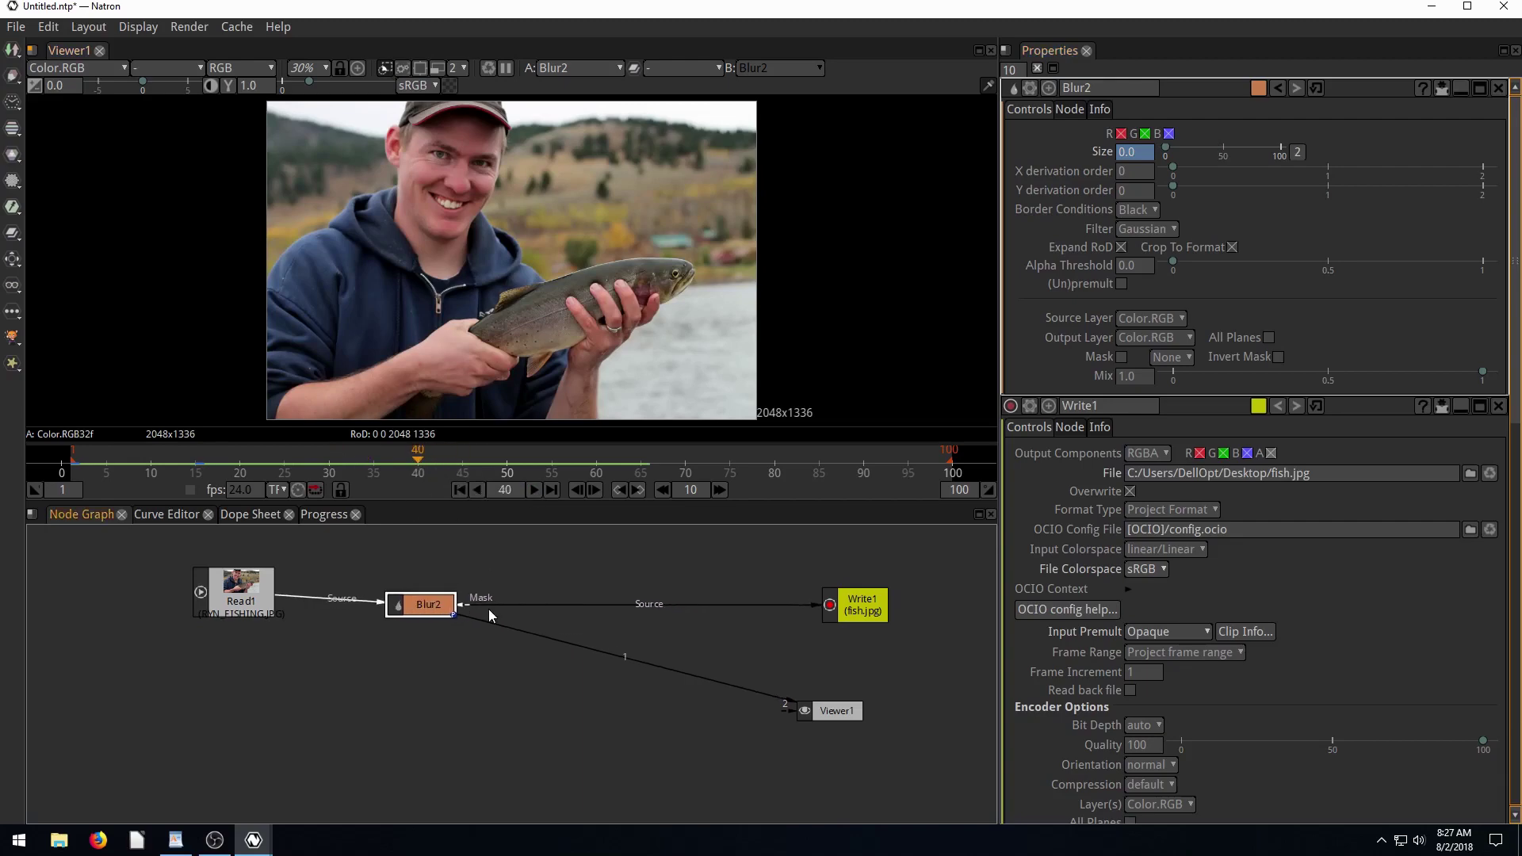
left_click(13, 182)
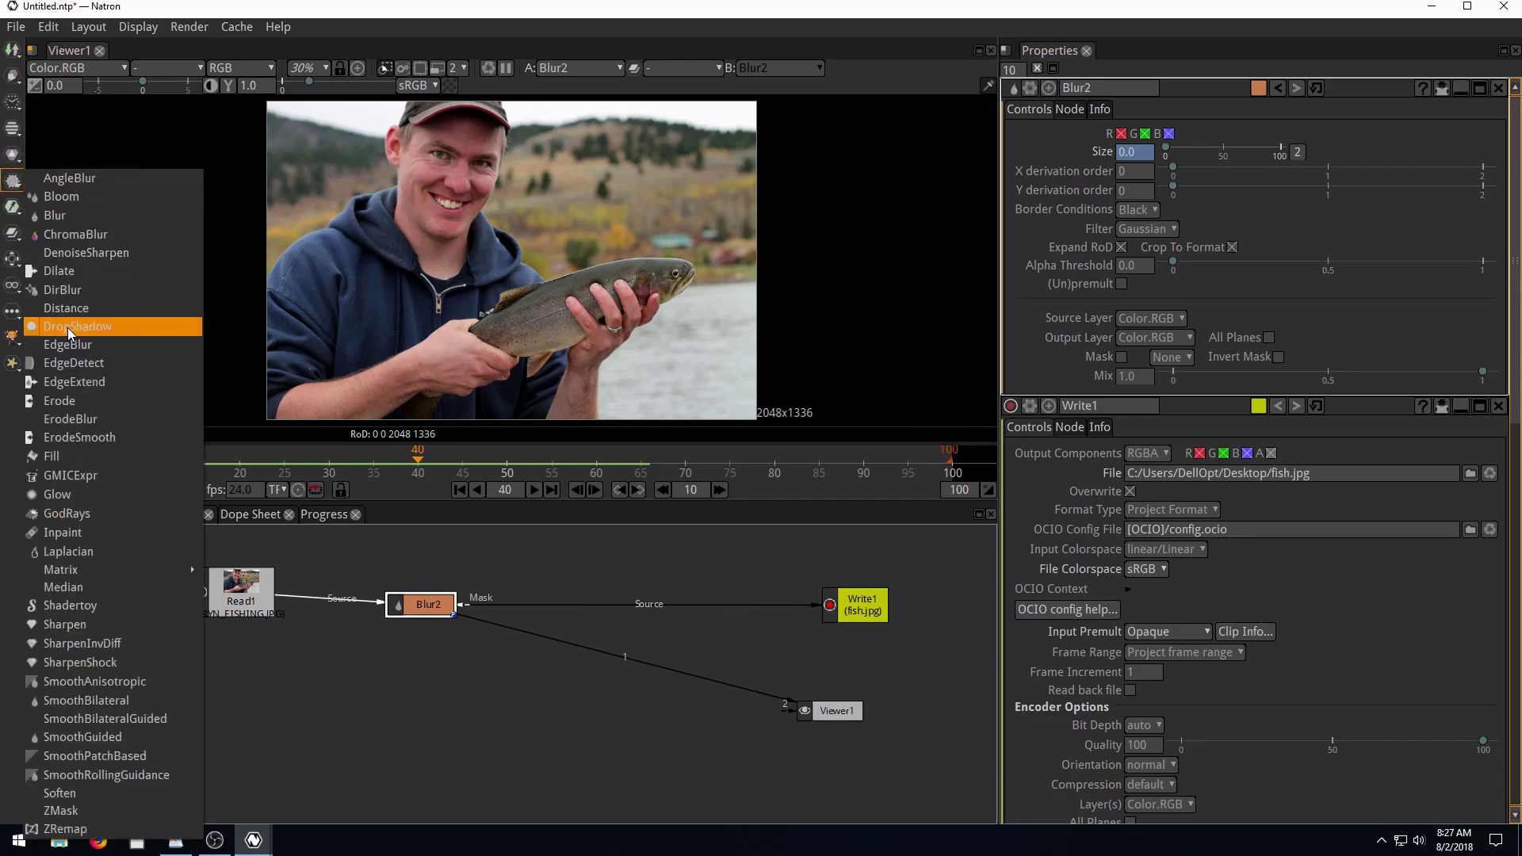
left_click(68, 515)
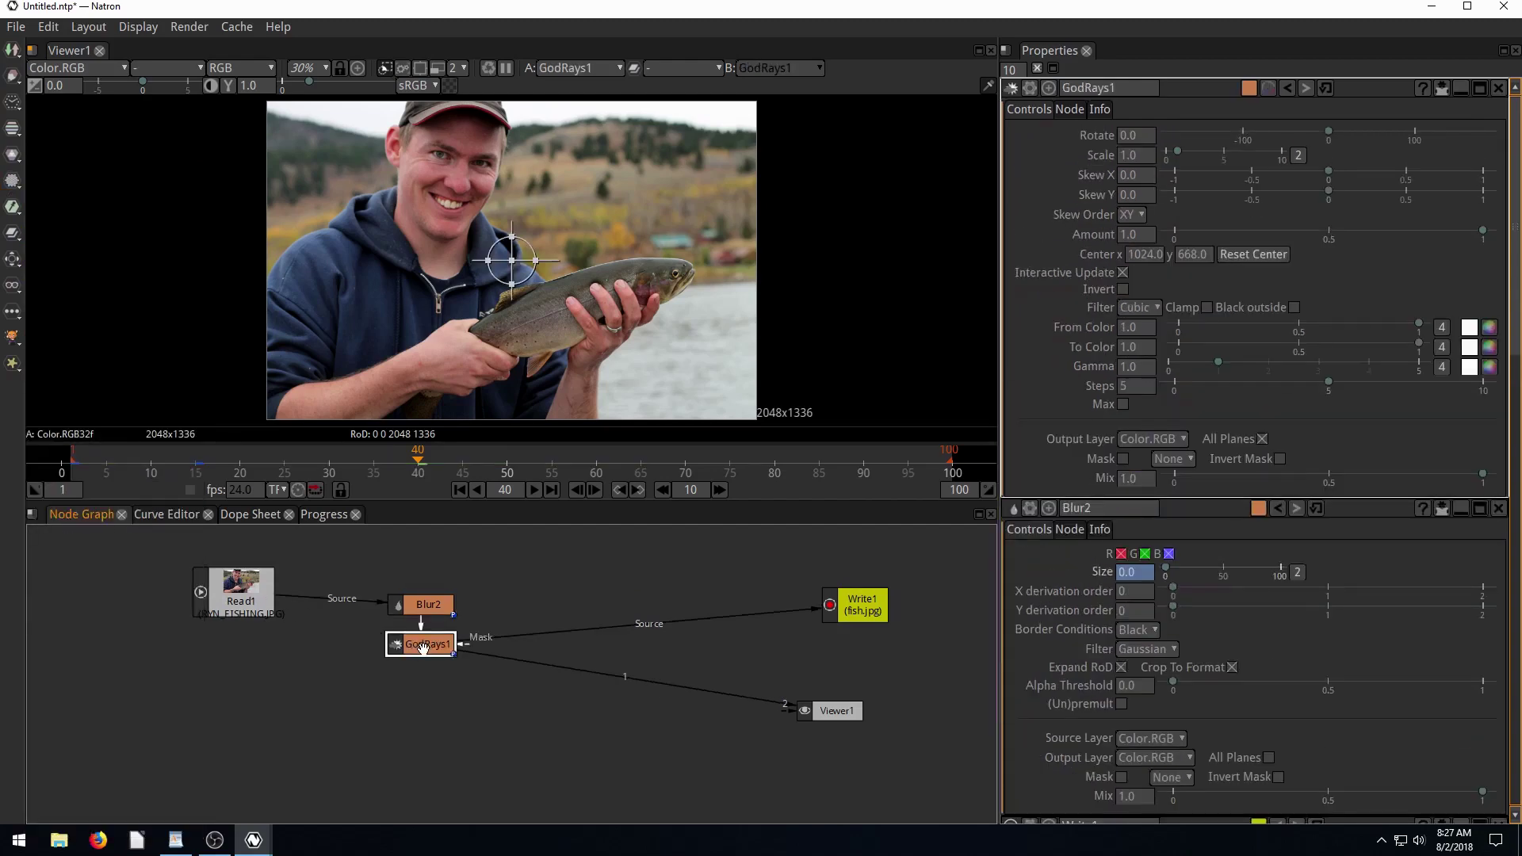
left_click_drag(423, 647, 425, 671)
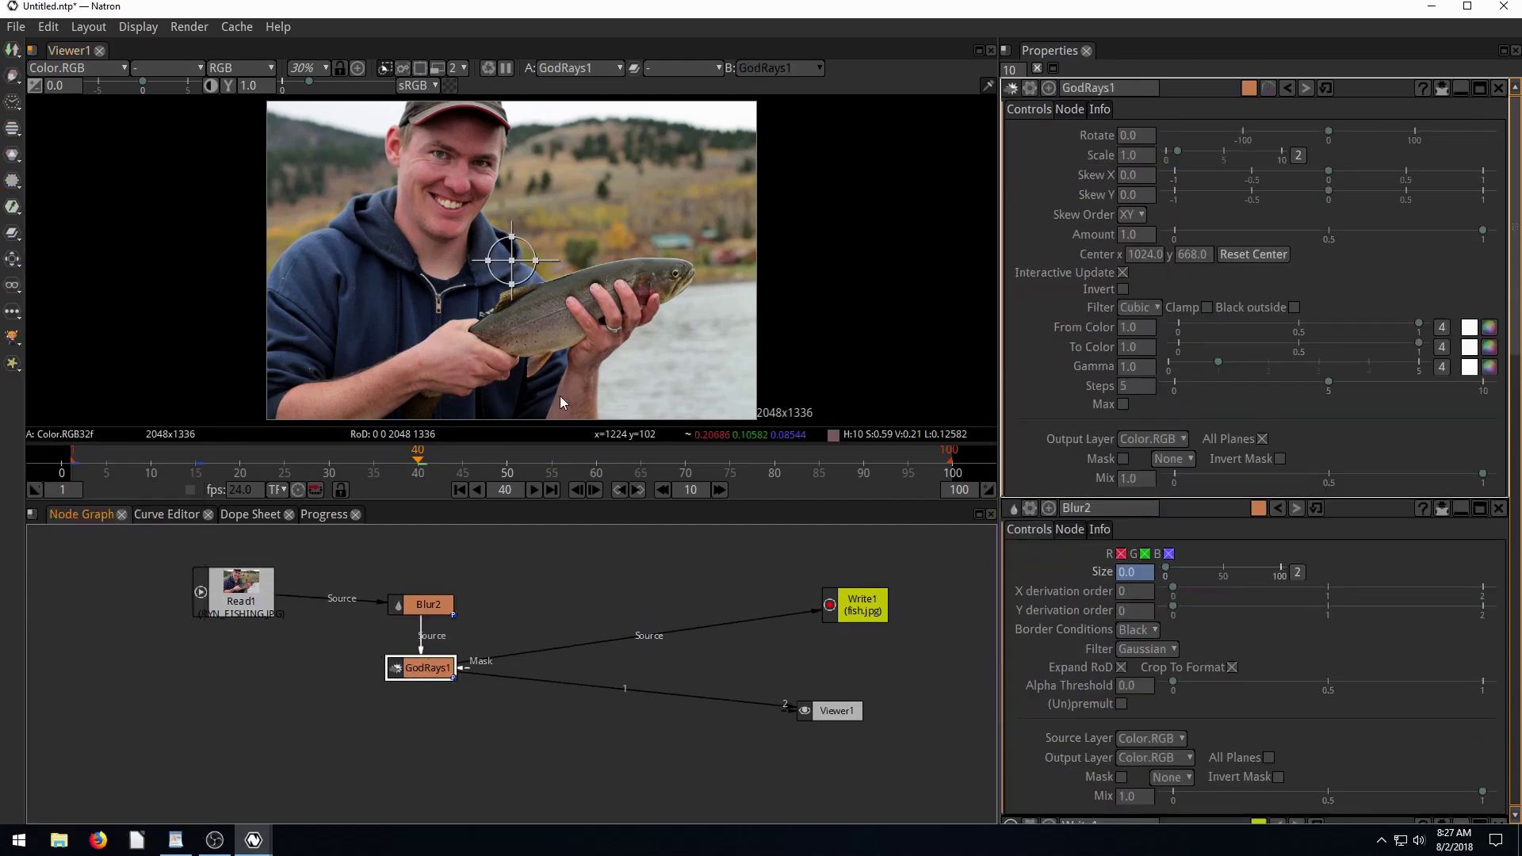
Step: Drag the GodRays1 Rotate slider back and forth, ending at -180
left_click(1192, 159)
left_click(1152, 139)
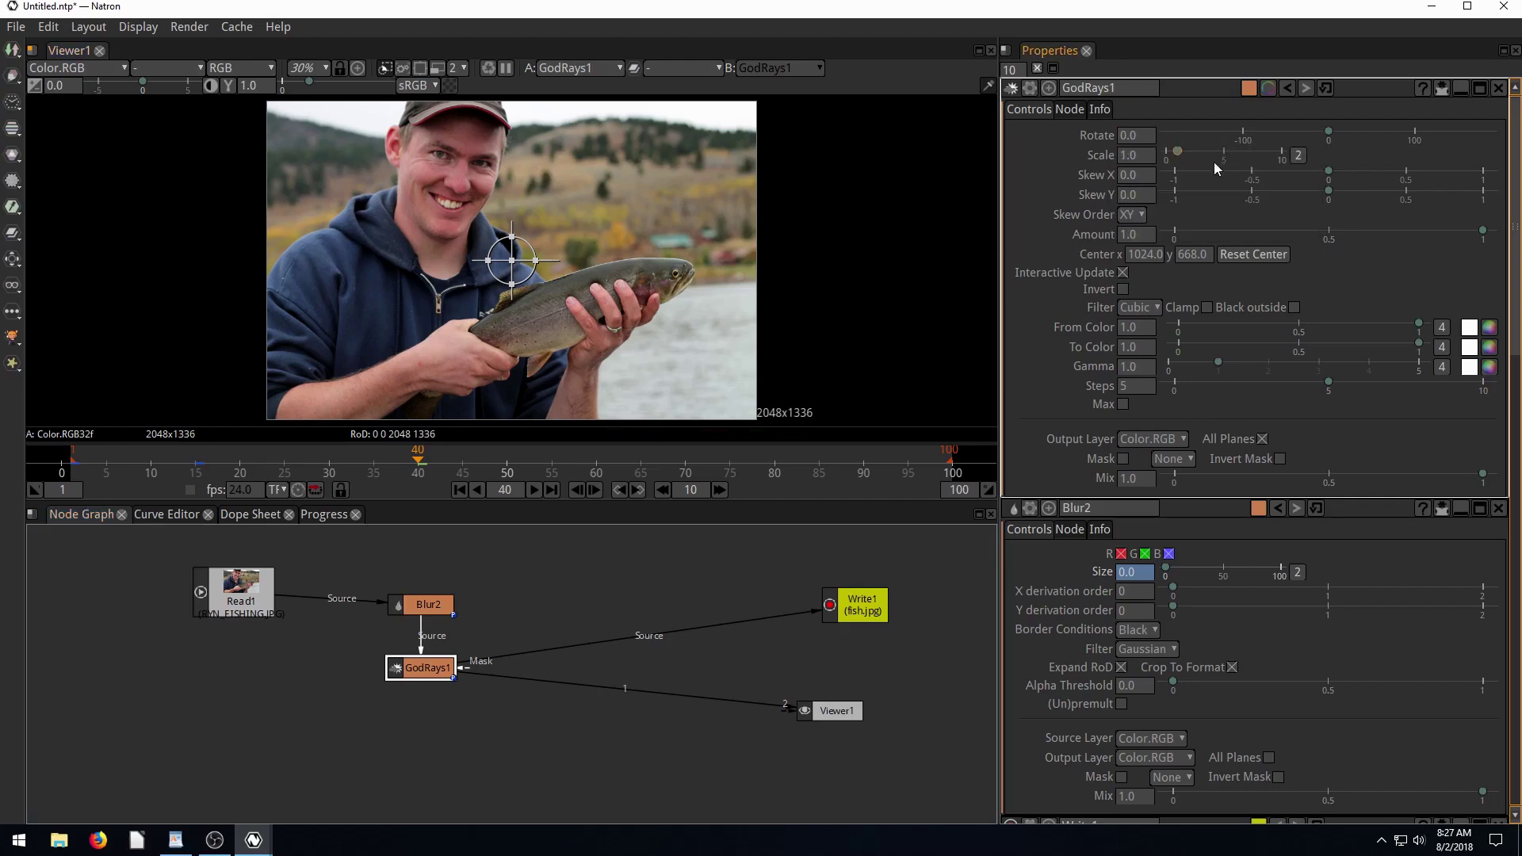
left_click_drag(1329, 131, 1302, 131)
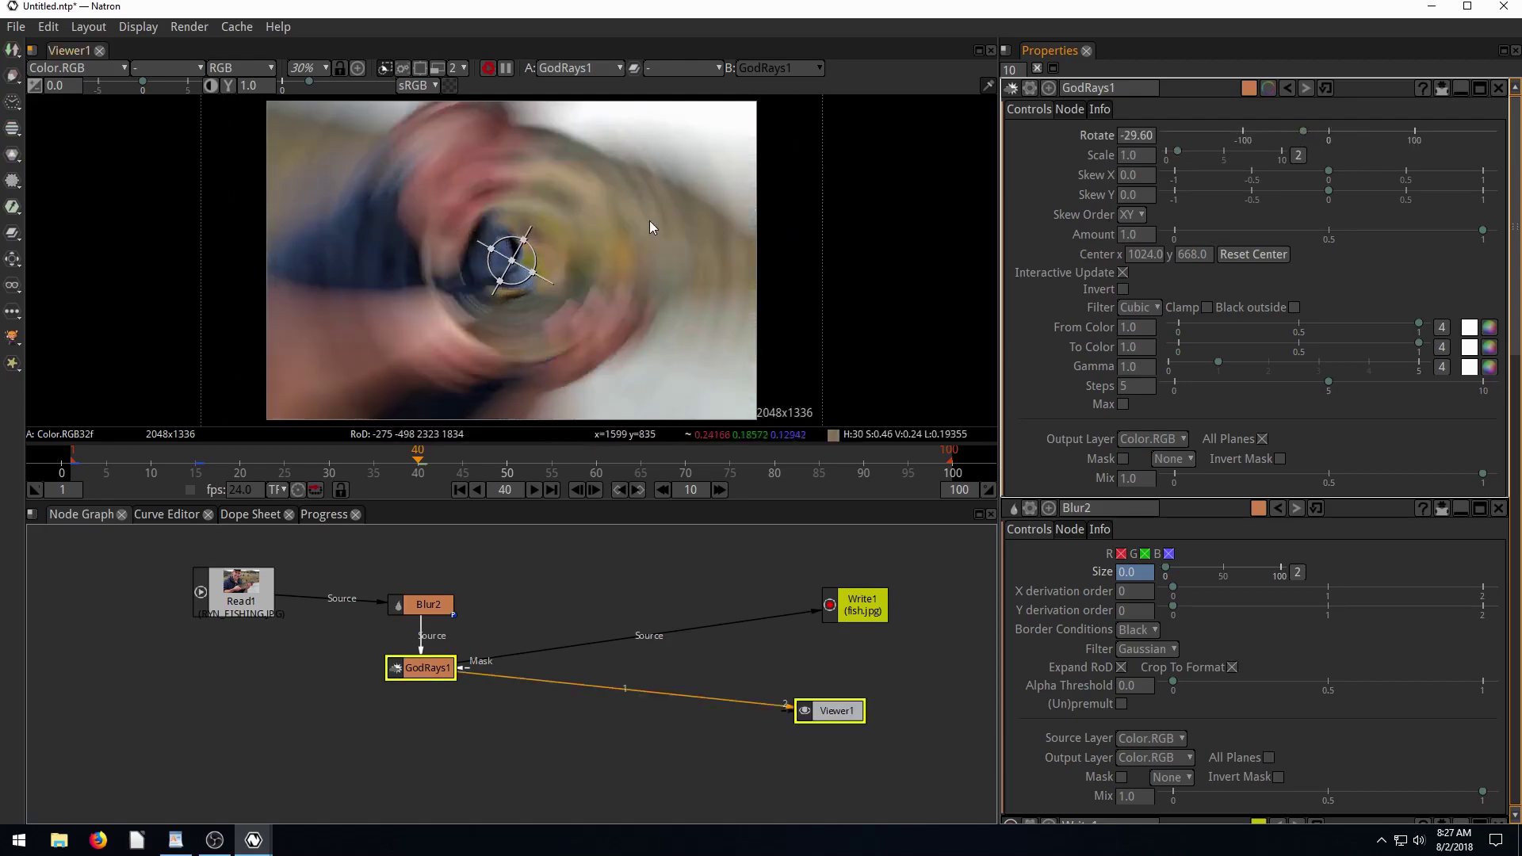
left_click_drag(1305, 133, 1178, 136)
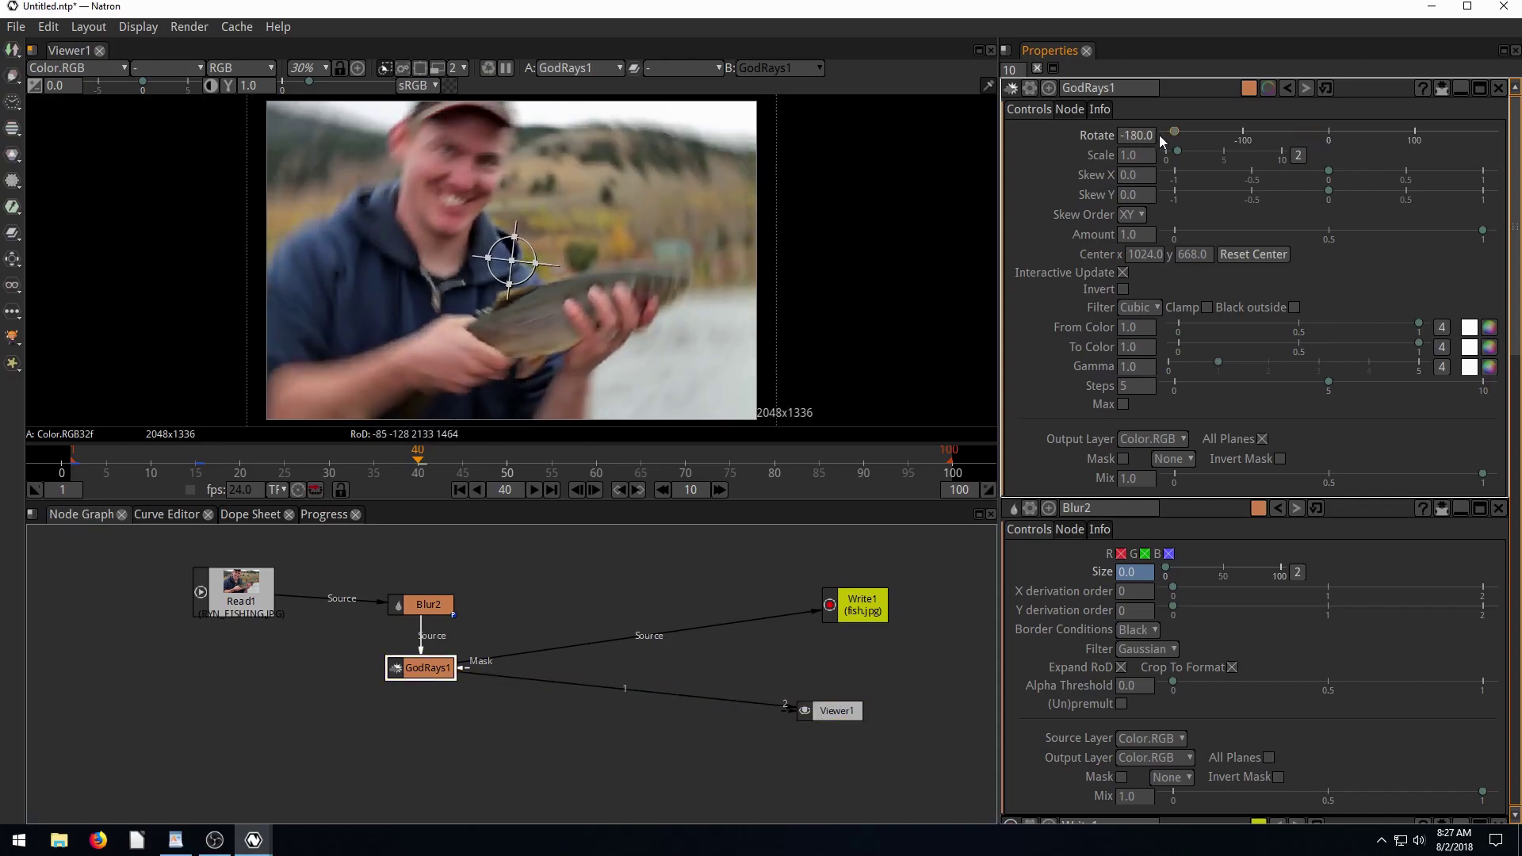
left_click(1152, 137)
Step: Reset GodRays1 rotation to 0 and keyframe Scale at 1 on frame 40
double_click(1151, 137)
type("0")
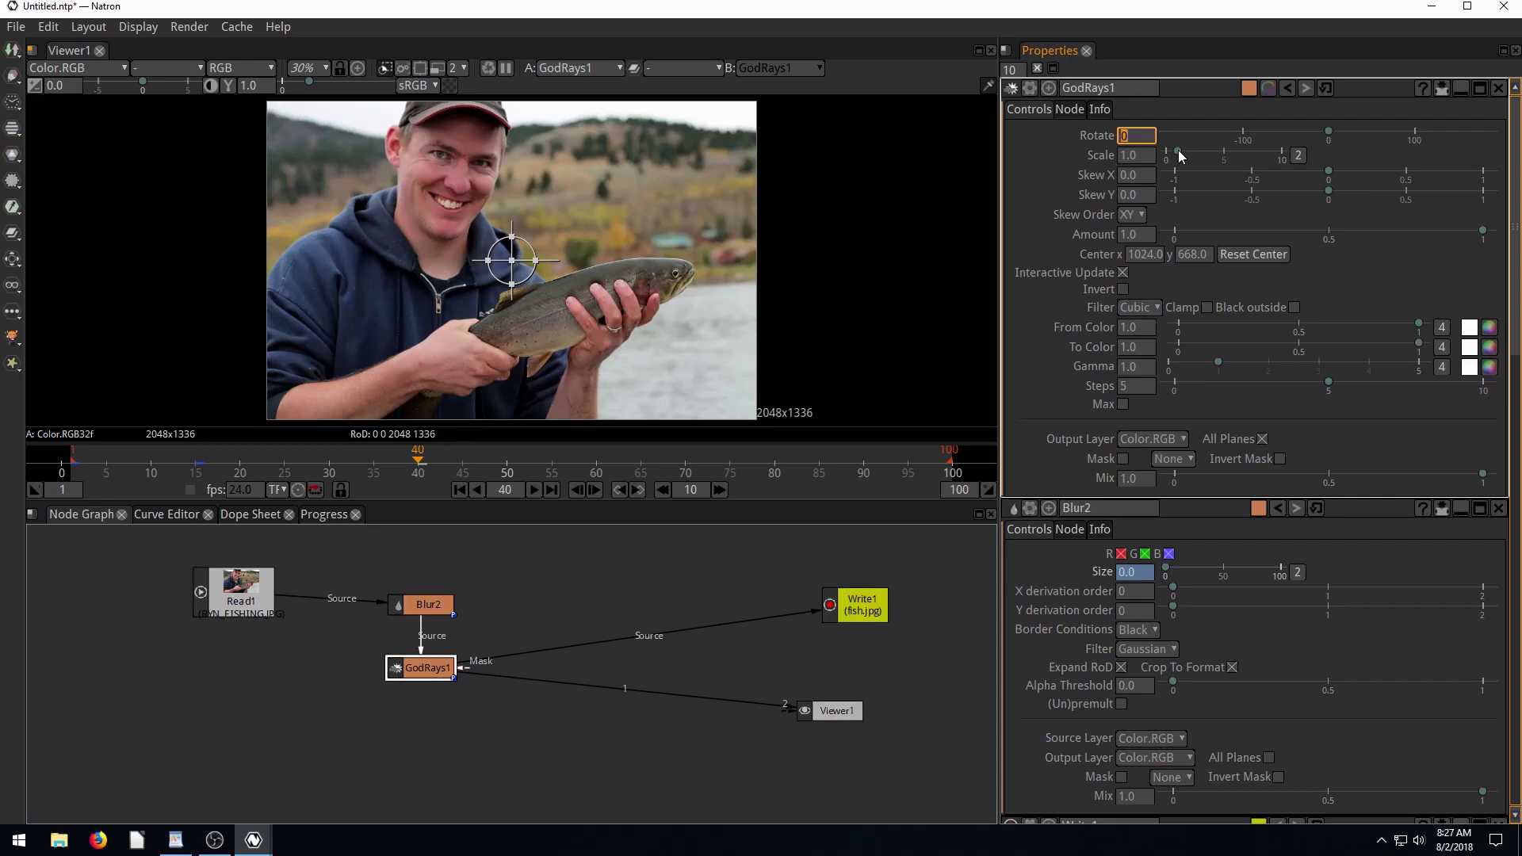
left_click(1179, 151)
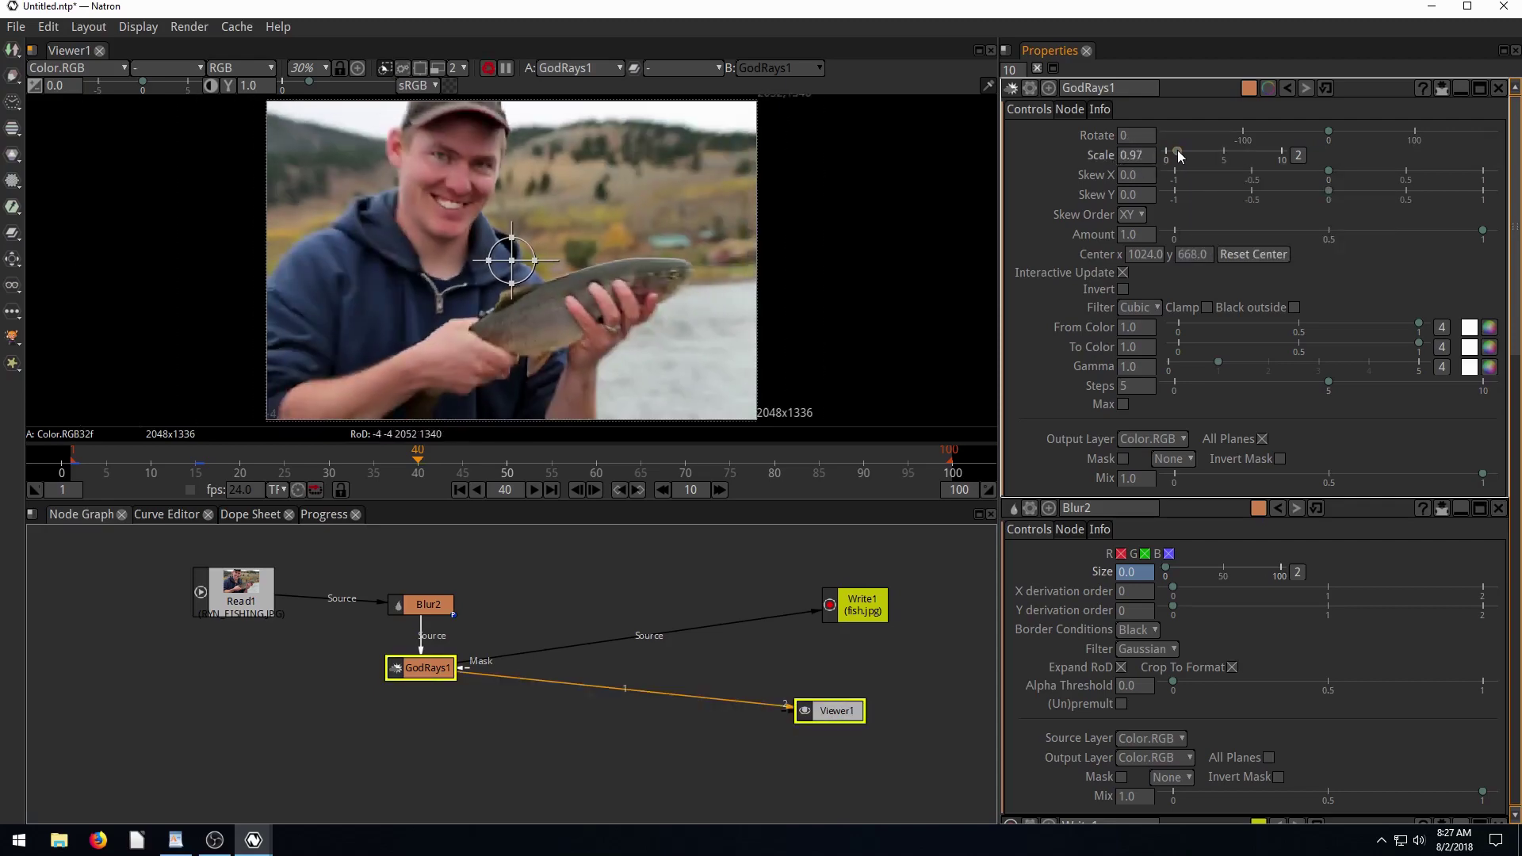
mouse_move(1177, 150)
left_mouse_down()
mouse_move(1190, 155)
mouse_move(1179, 153)
left_mouse_up()
left_click(1137, 156)
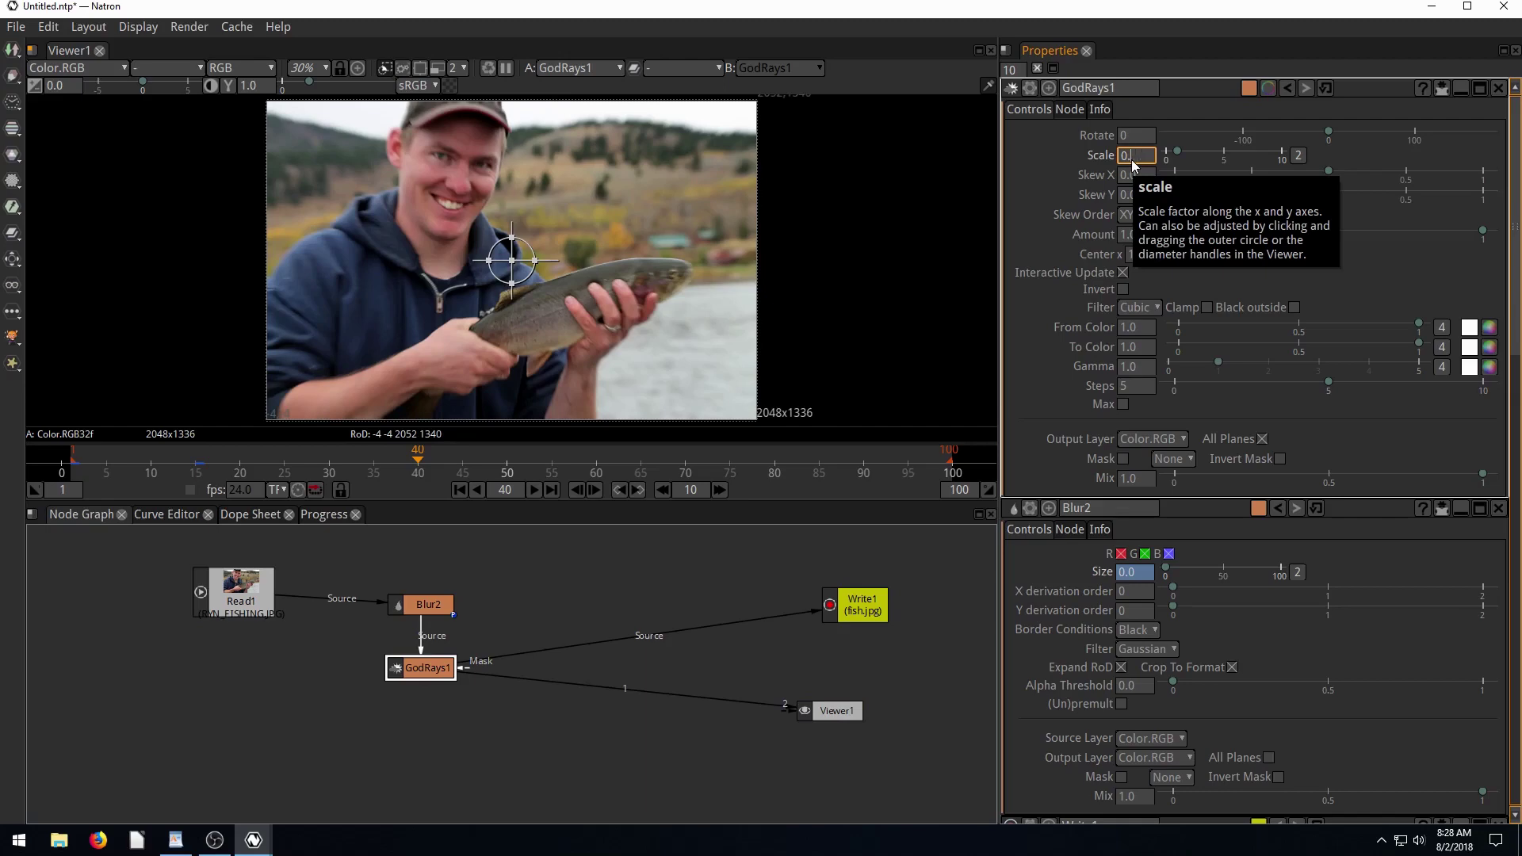
key("BackSpace")
key("BackSpace")
key("BackSpace")
key("BackSpace")
type("1")
key("Return")
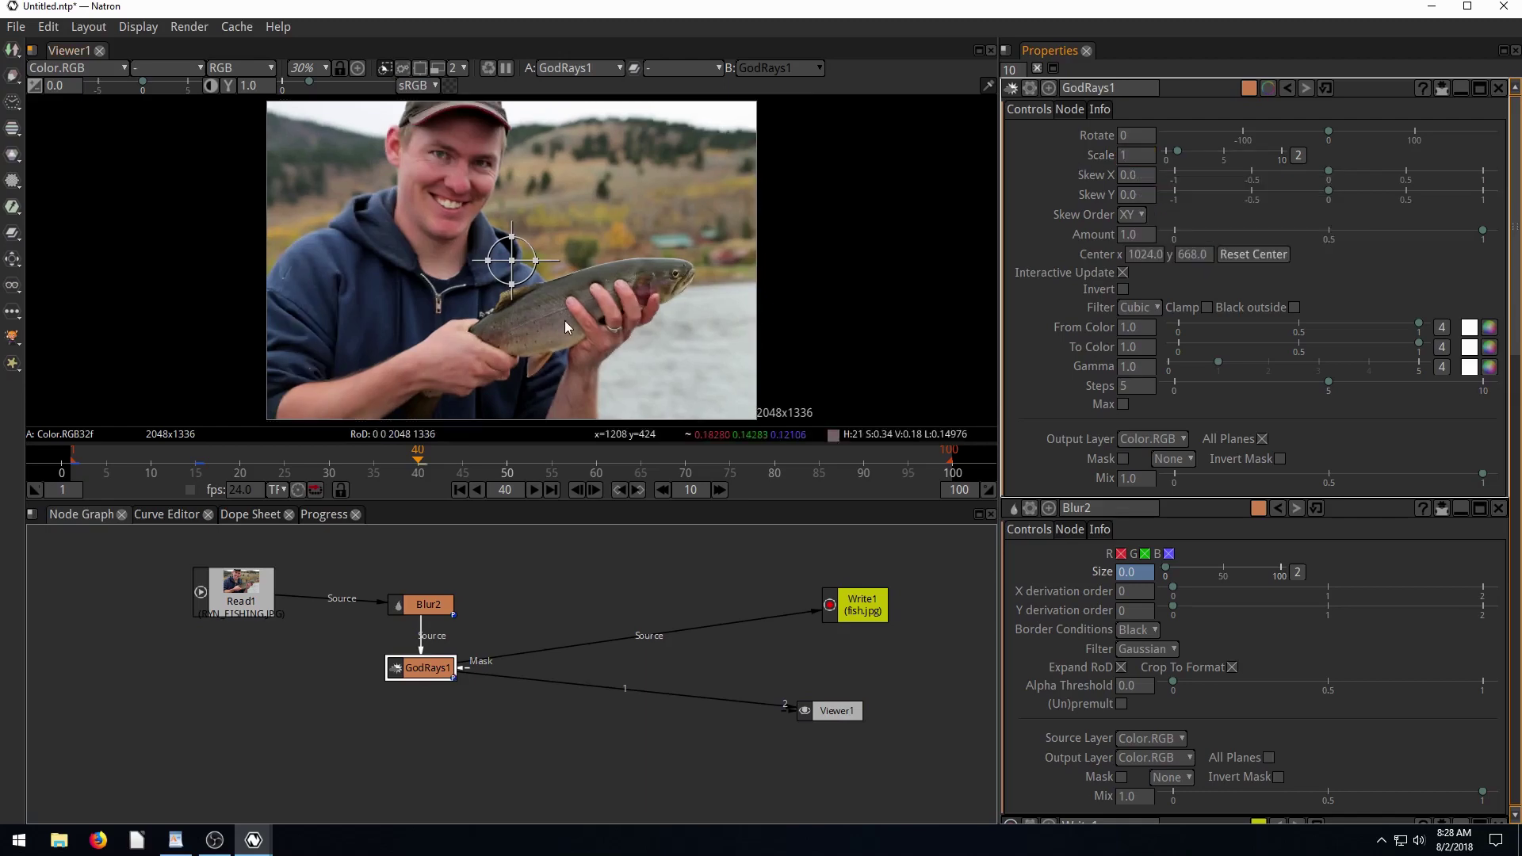
left_click(1130, 176)
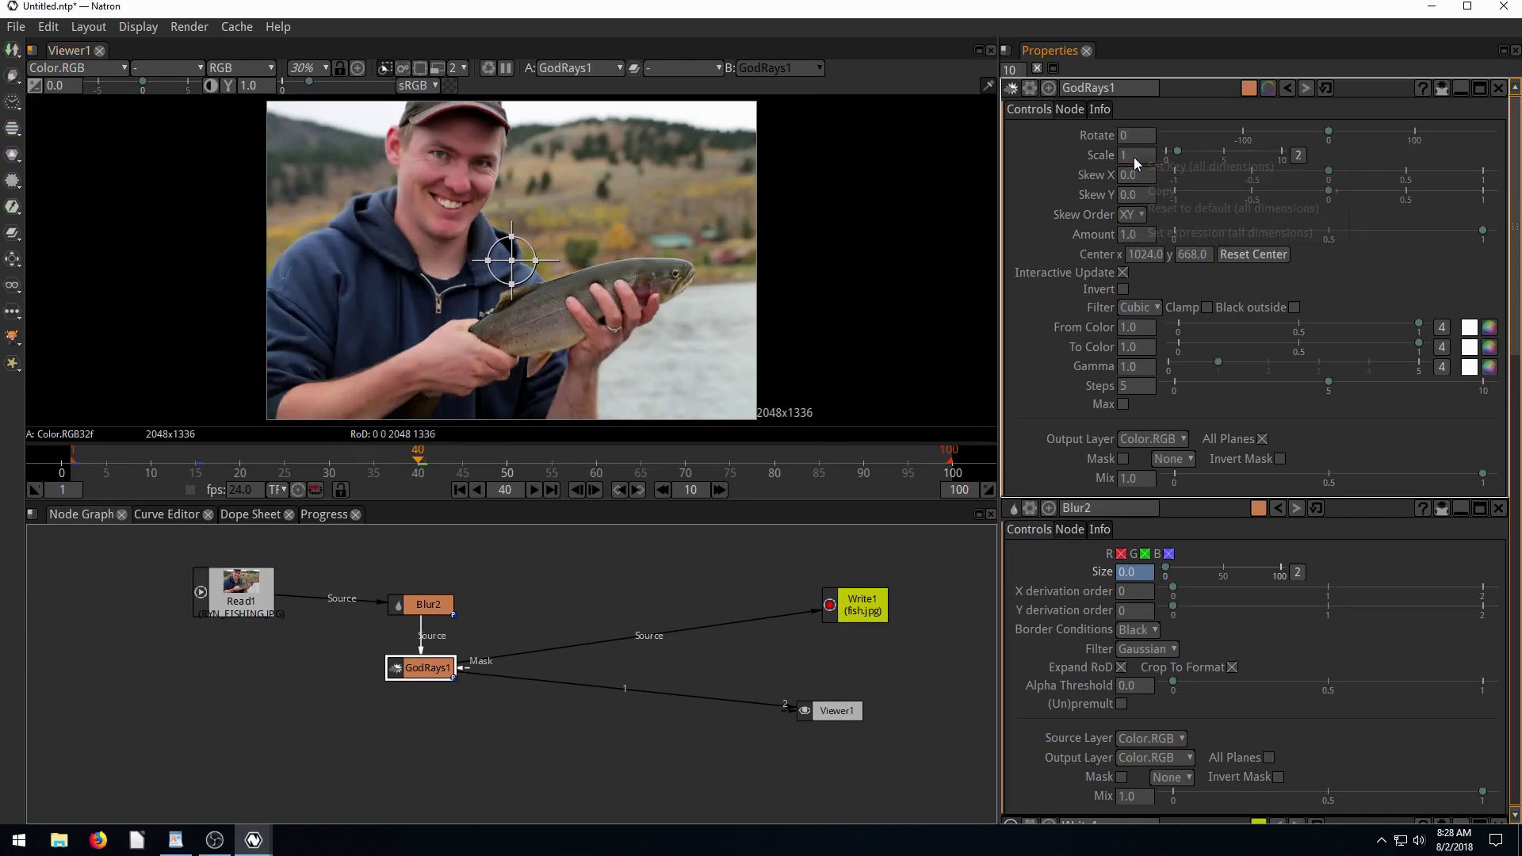
right_click(1136, 155)
left_click(1167, 166)
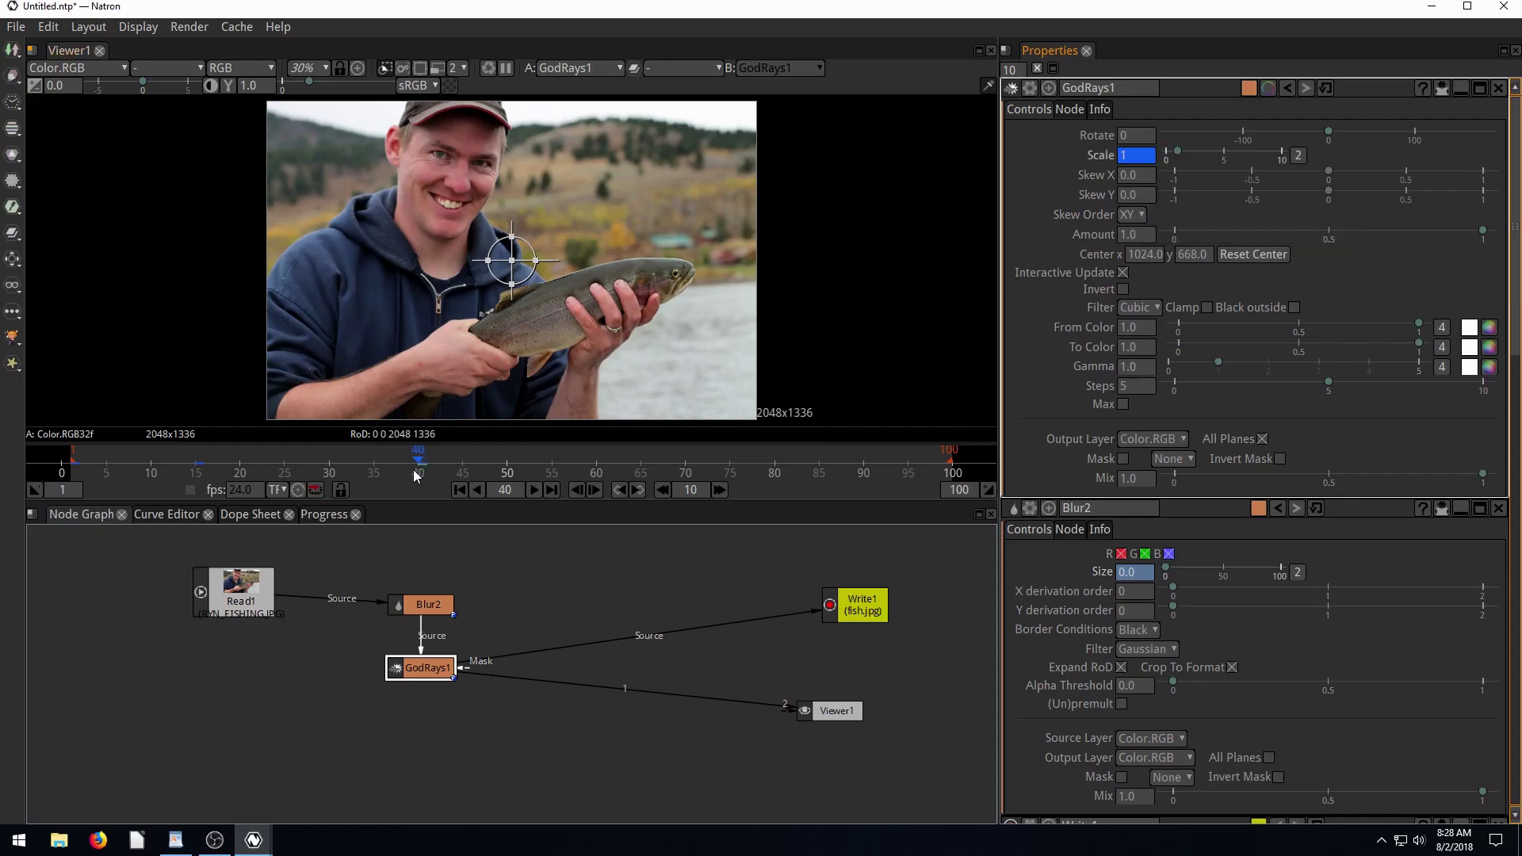
Step: Key the GodRays1 Scale to 0.63 at frame 50 and back to 1 at frame 60
left_click(125, 468)
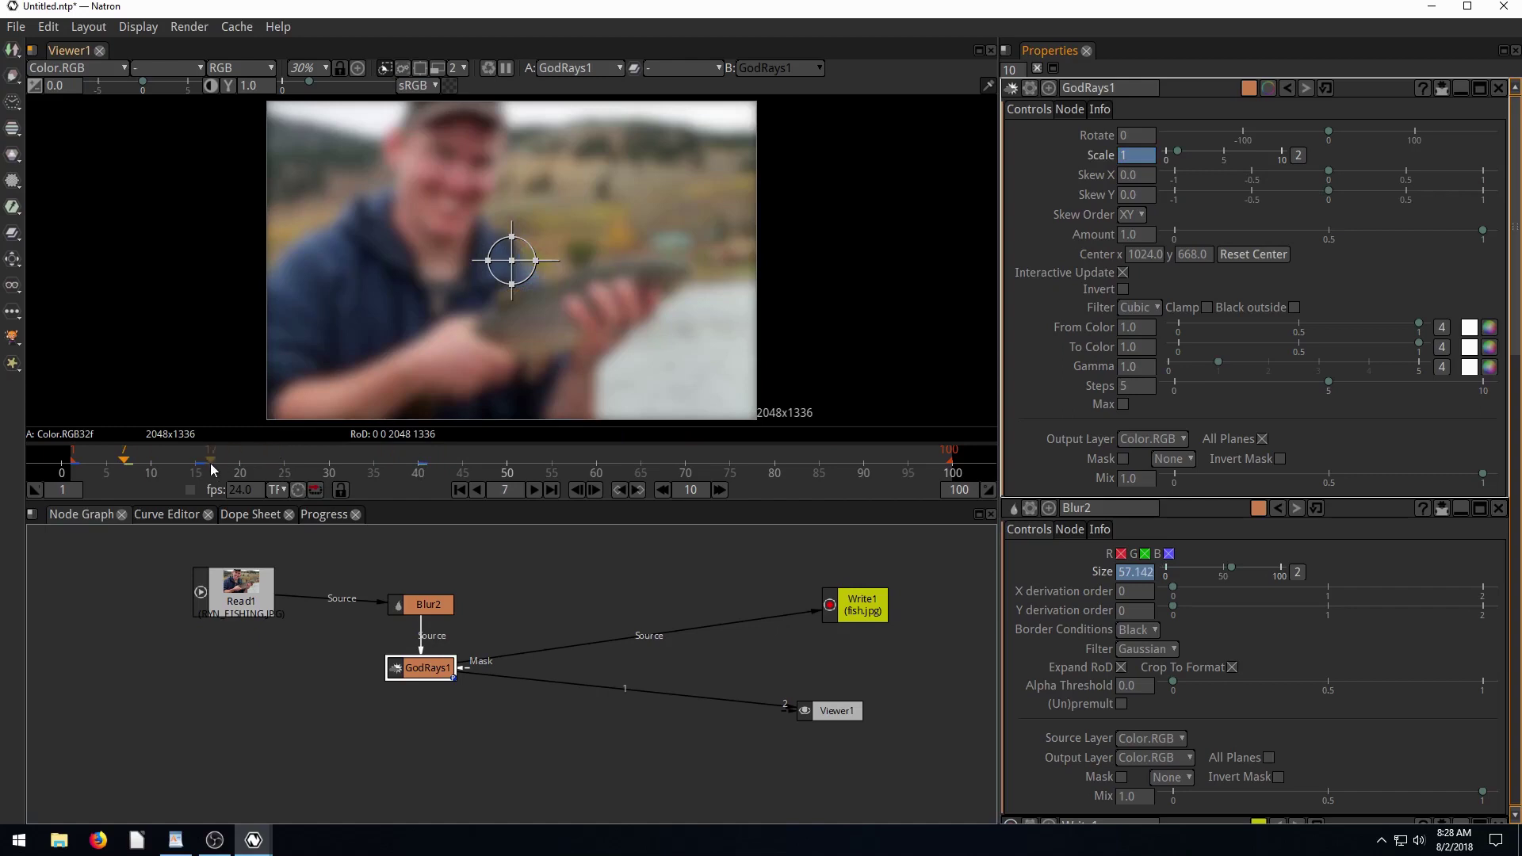
left_click_drag(151, 468, 418, 466)
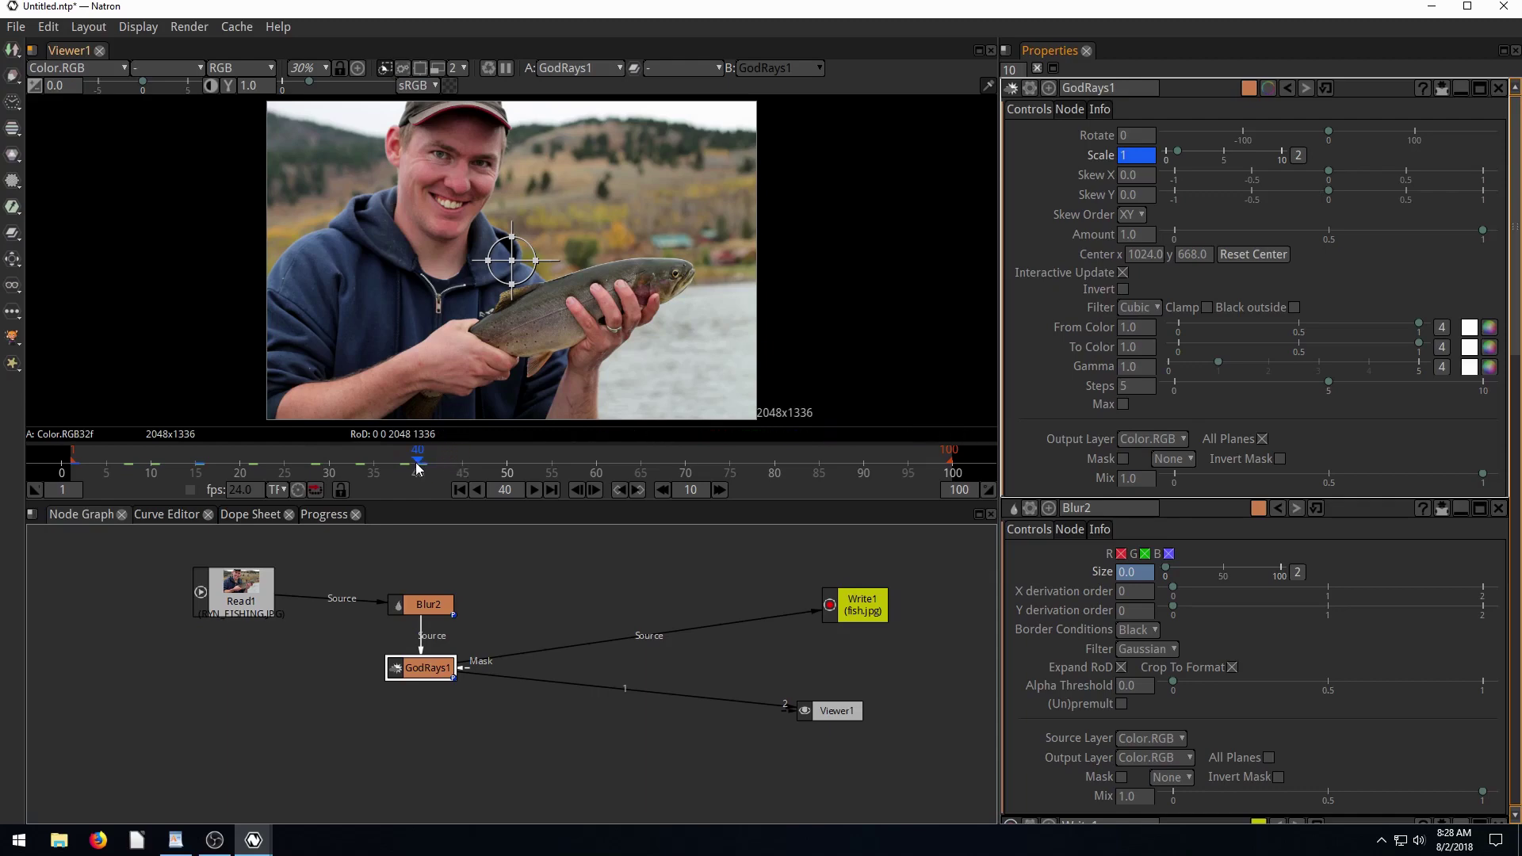
left_click_drag(419, 468, 508, 469)
left_click_drag(1180, 155, 1176, 159)
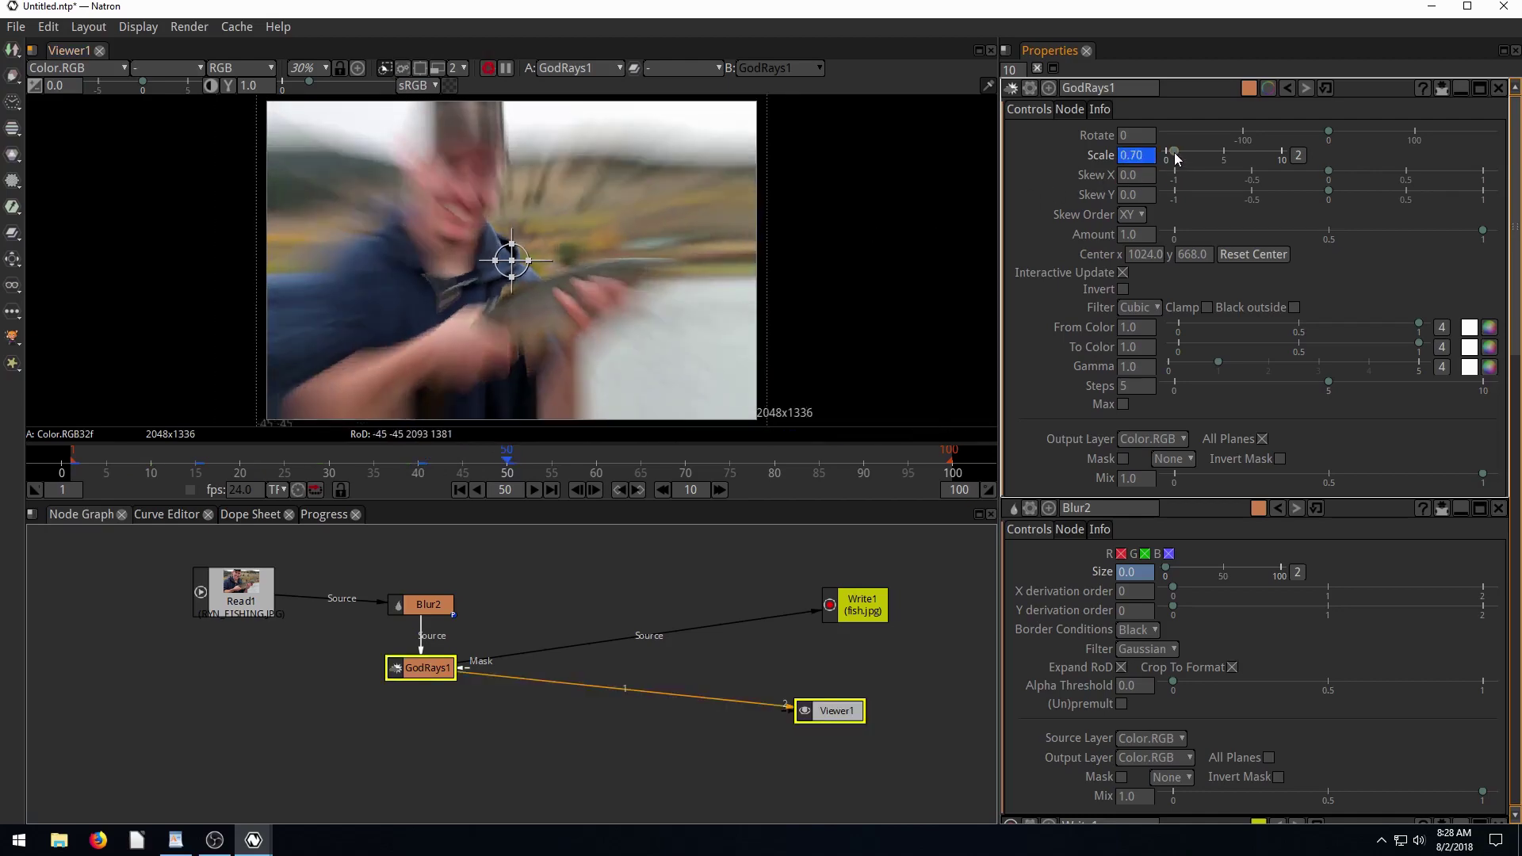
left_click_drag(1176, 158, 1175, 158)
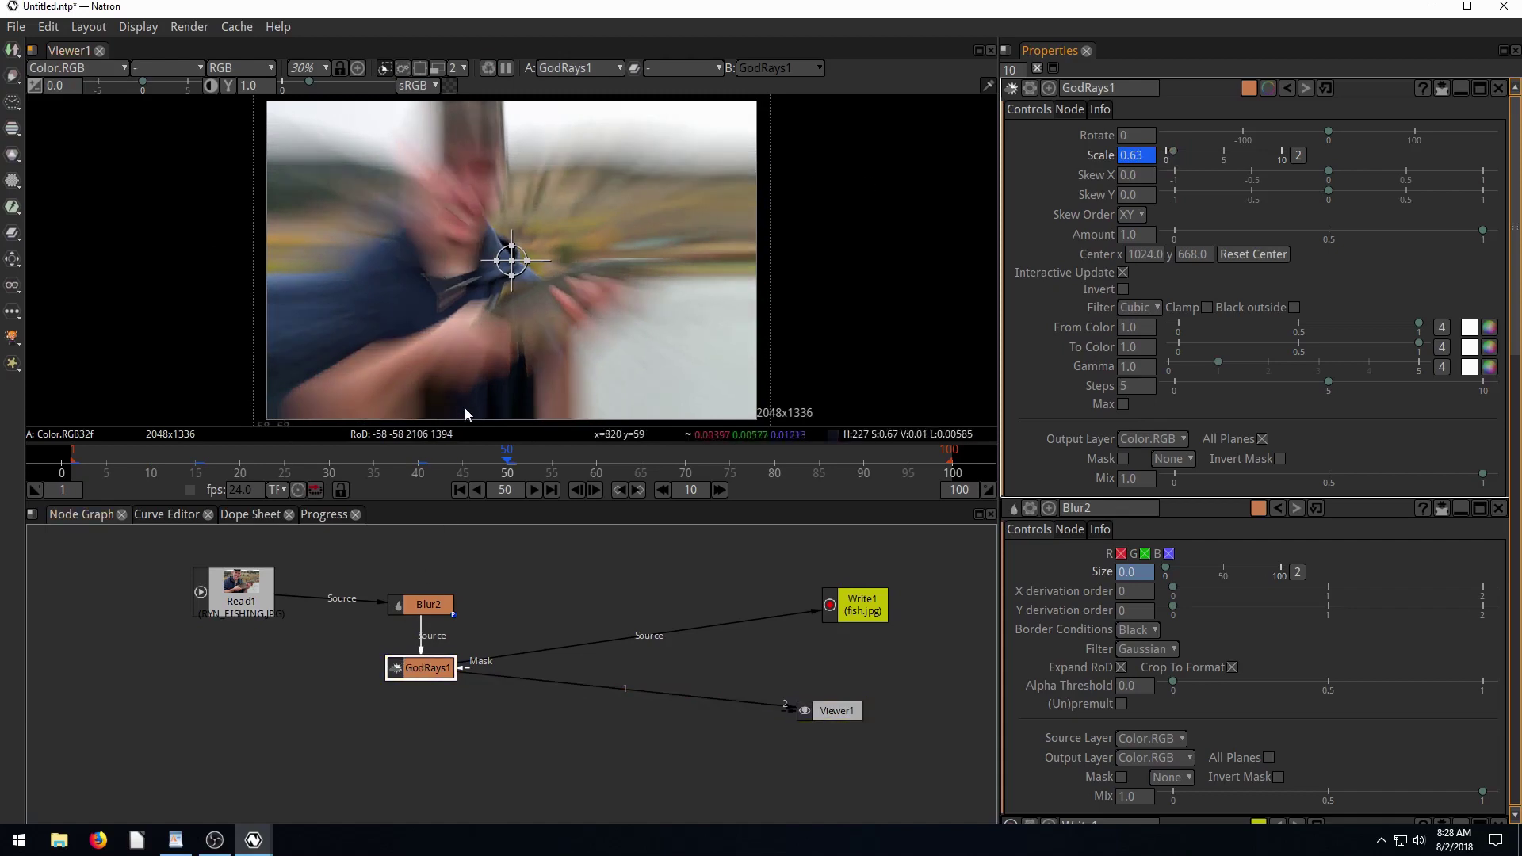
left_click(596, 464)
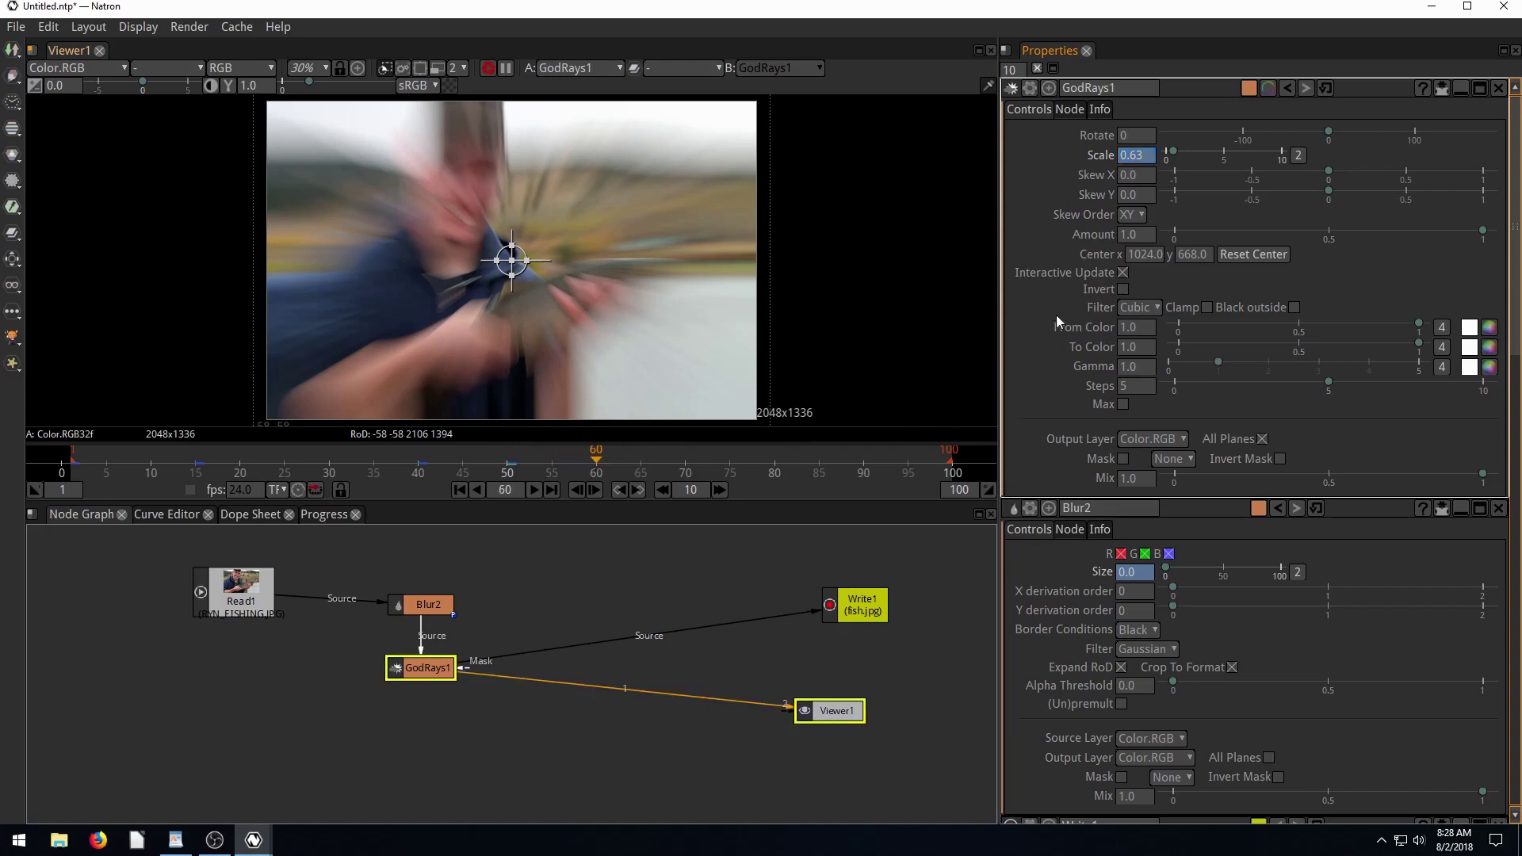
left_click(1138, 157)
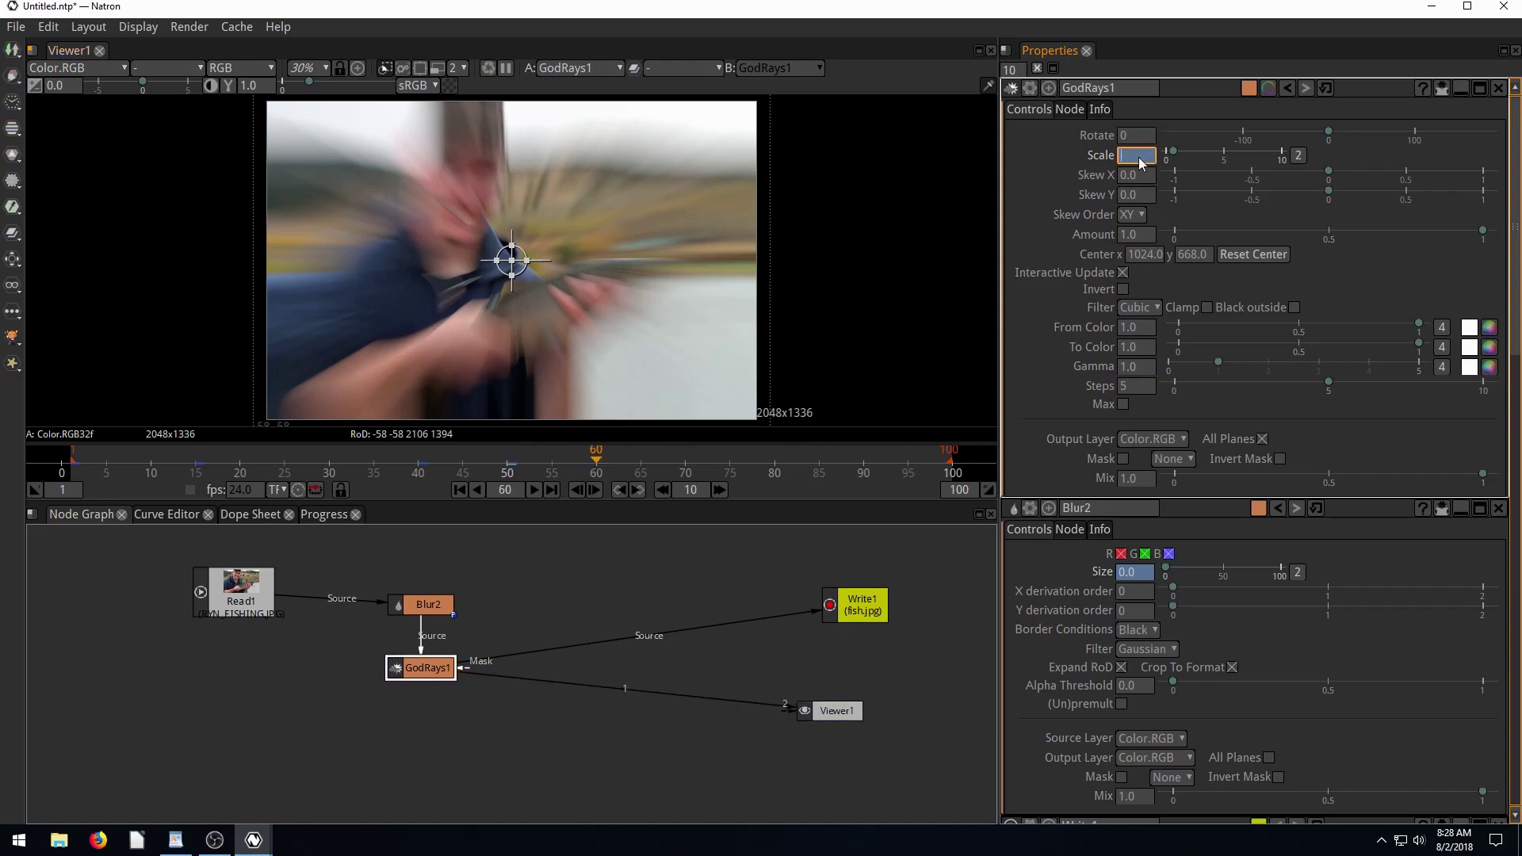
type("1")
key("Return")
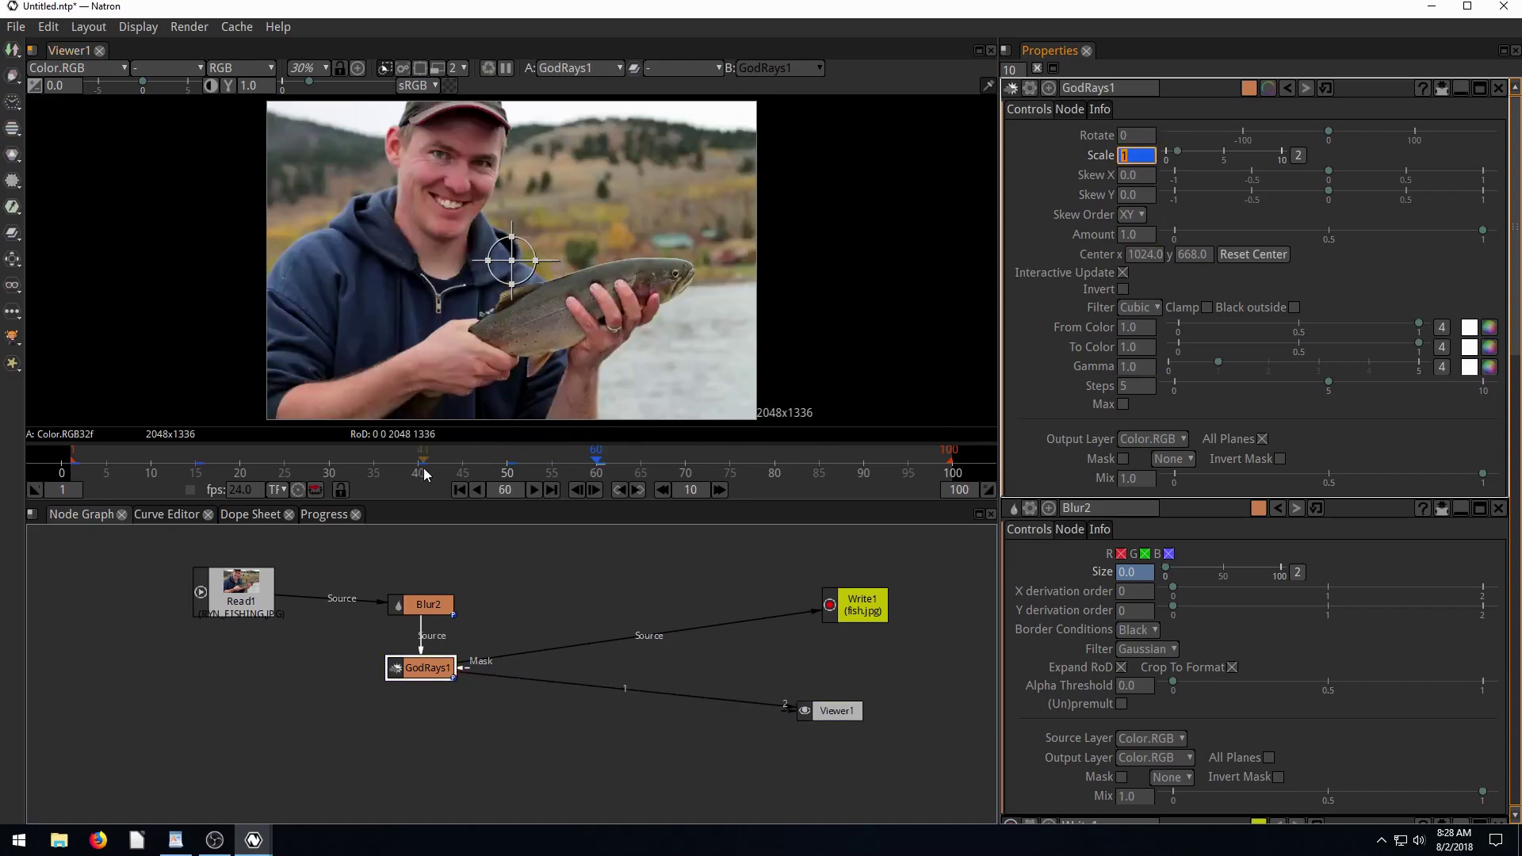
left_click(401, 469)
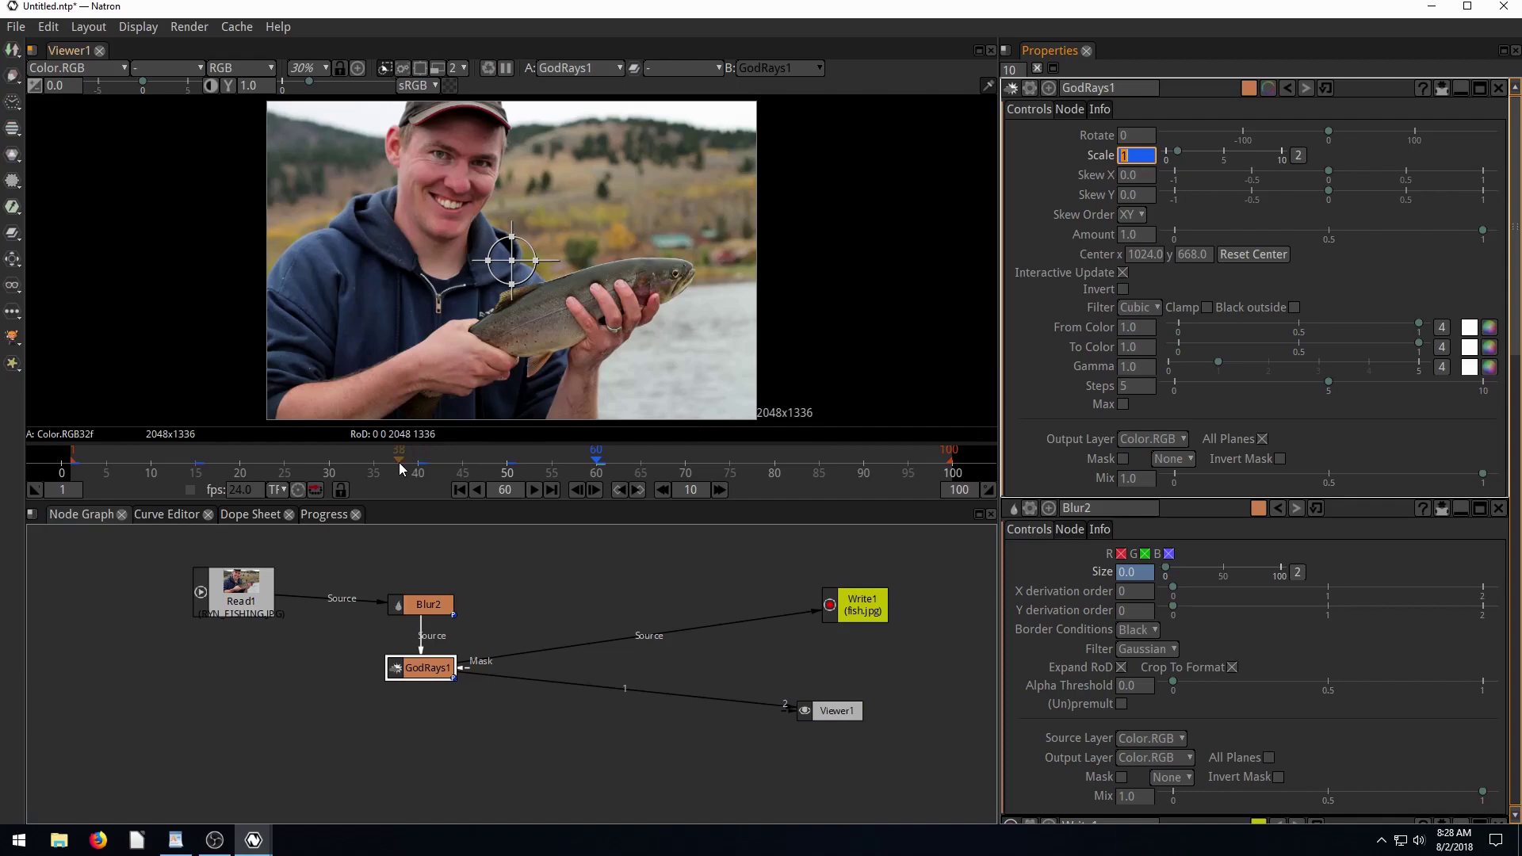
left_click(532, 491)
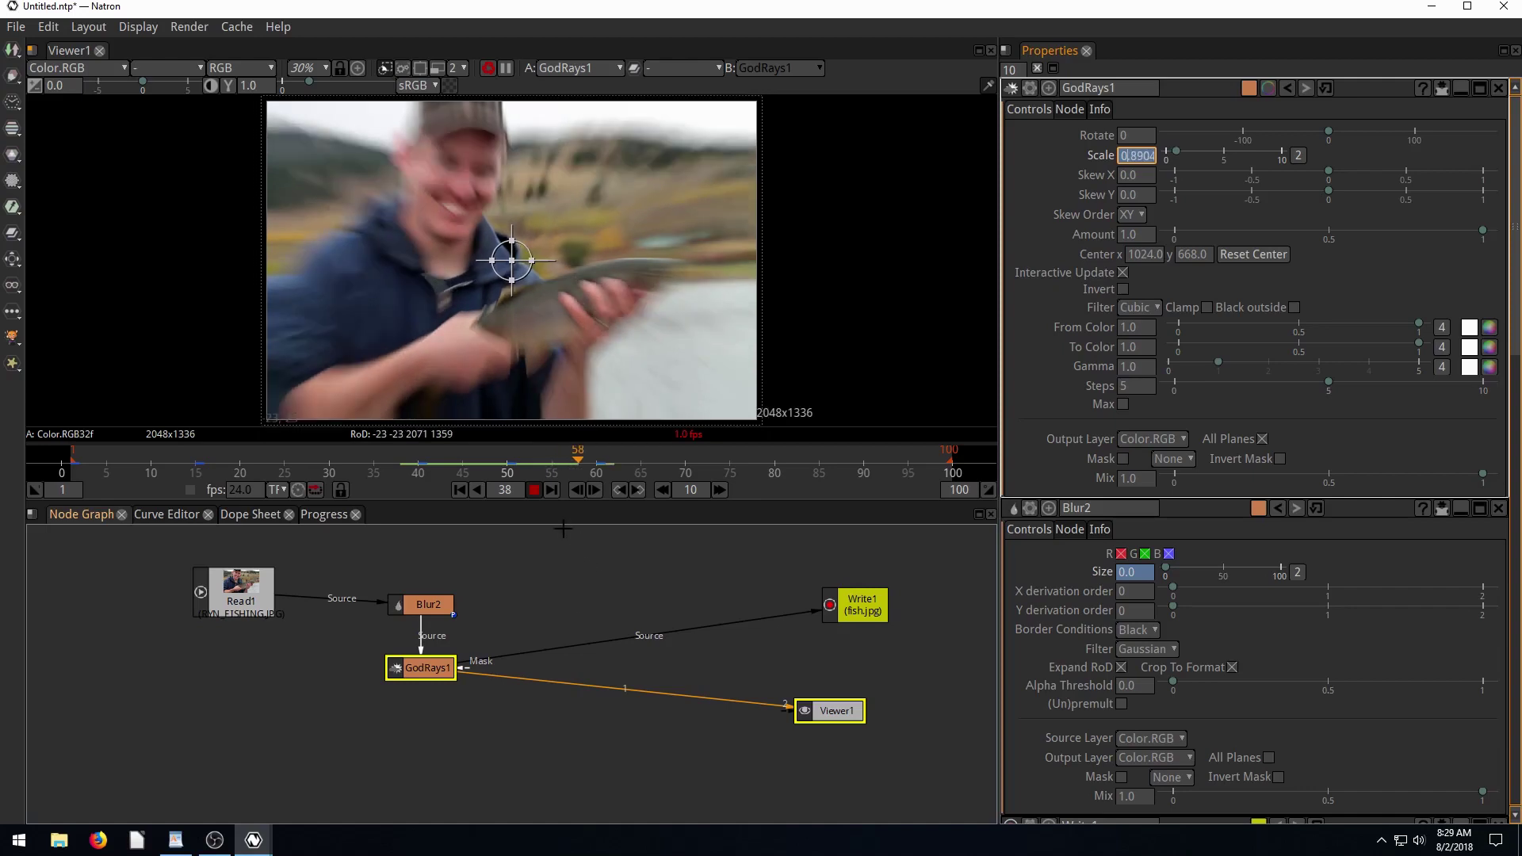
left_click(535, 490)
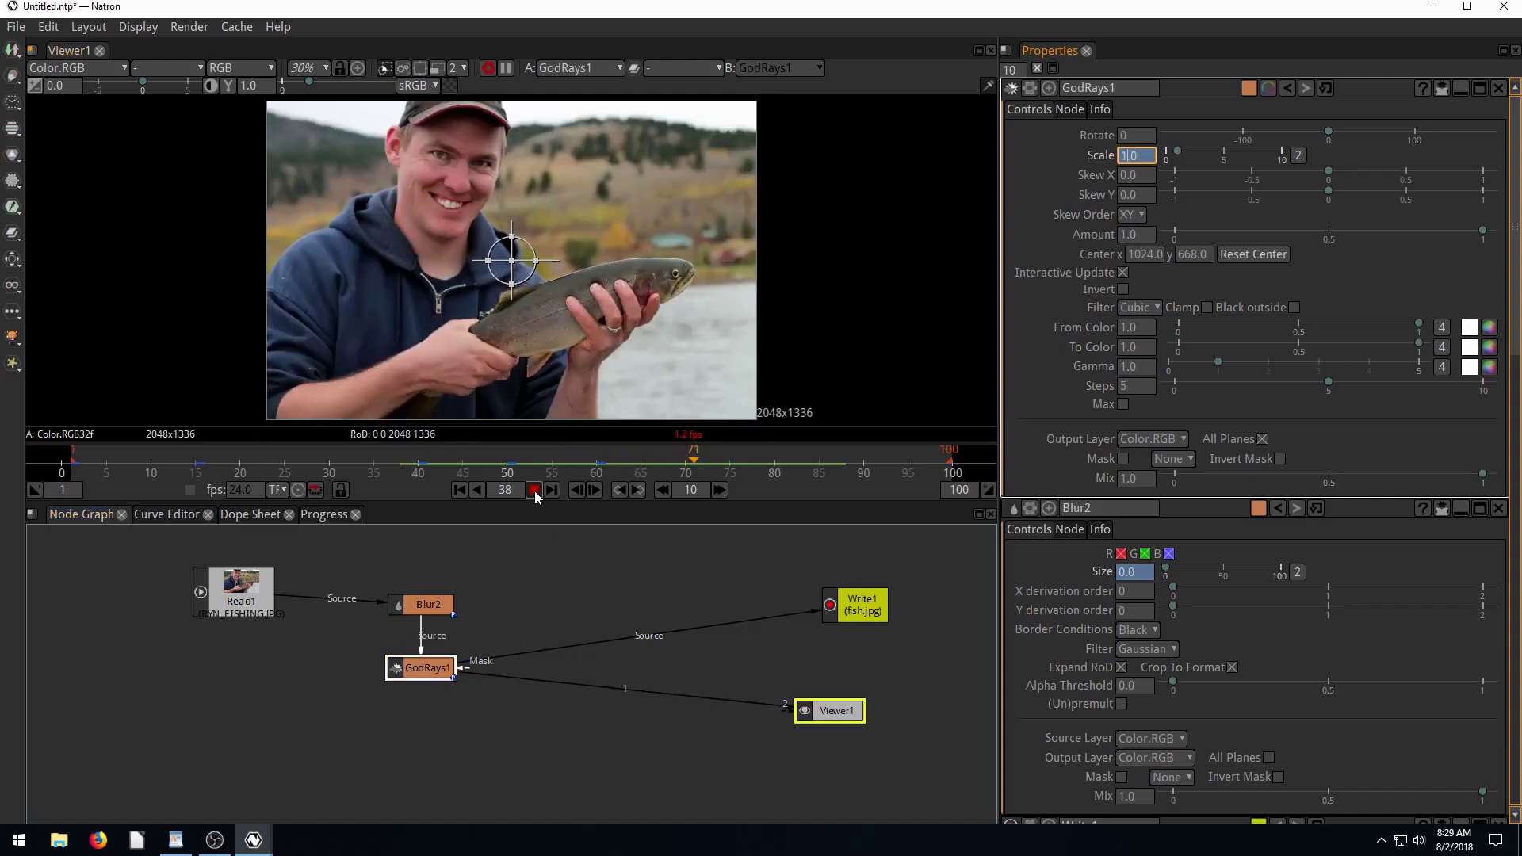
left_click(408, 463)
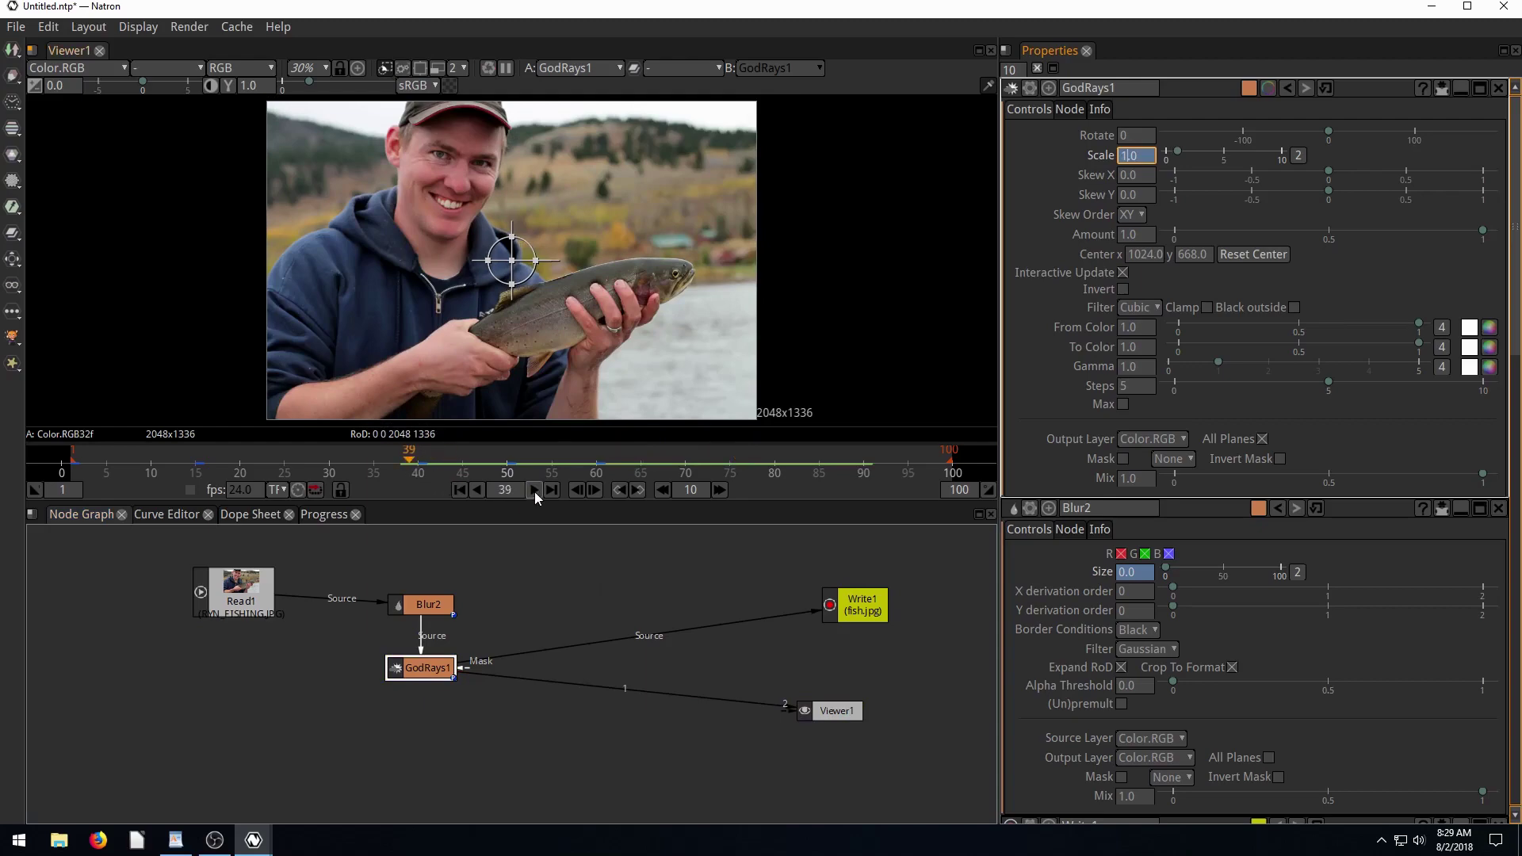
left_click(534, 490)
left_click(534, 490)
left_click(414, 463)
left_click(532, 490)
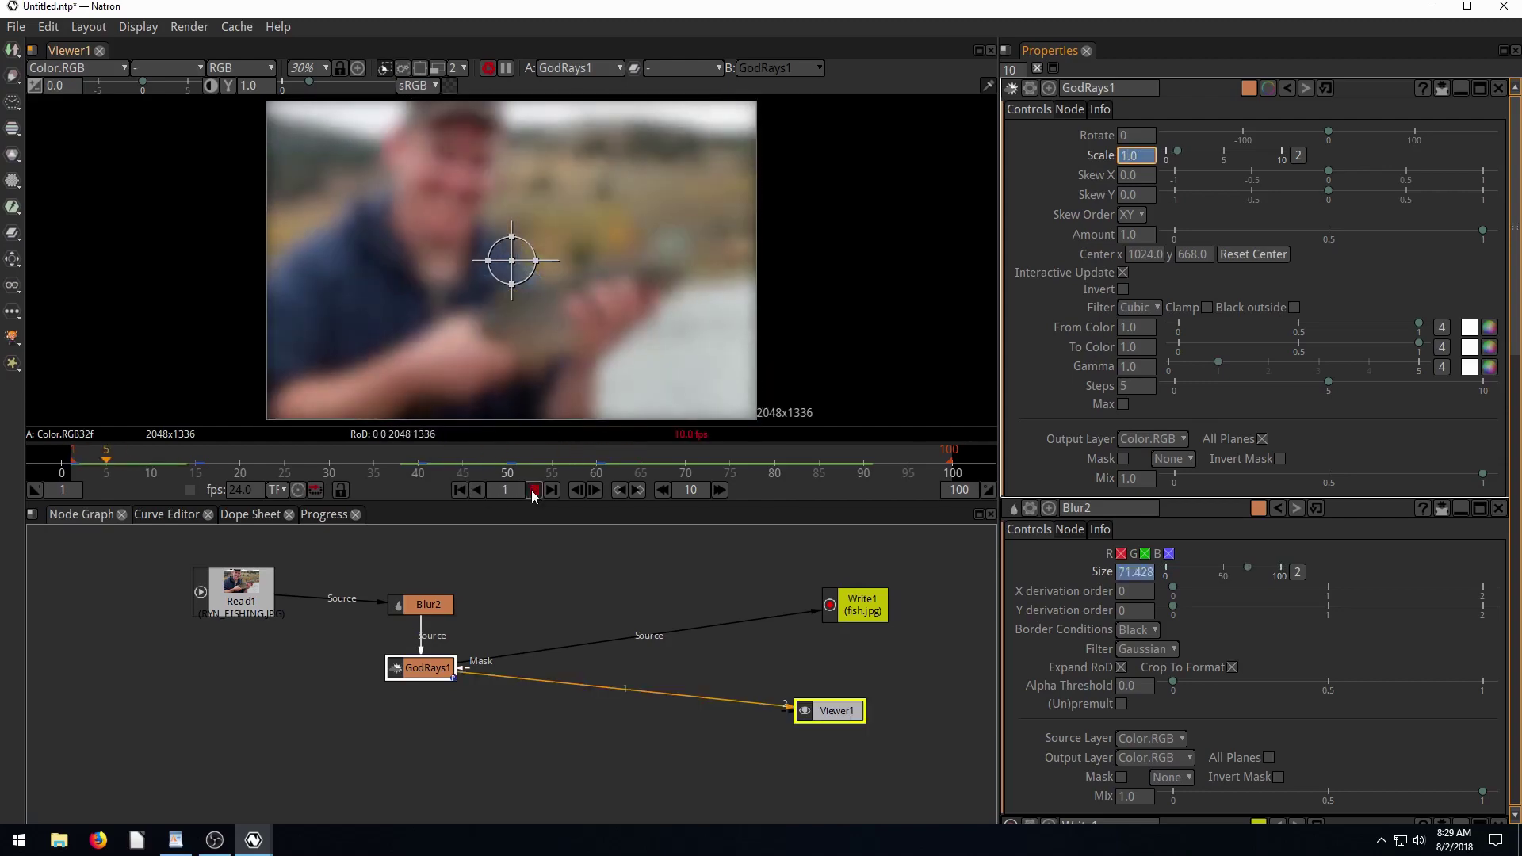
left_click(460, 490)
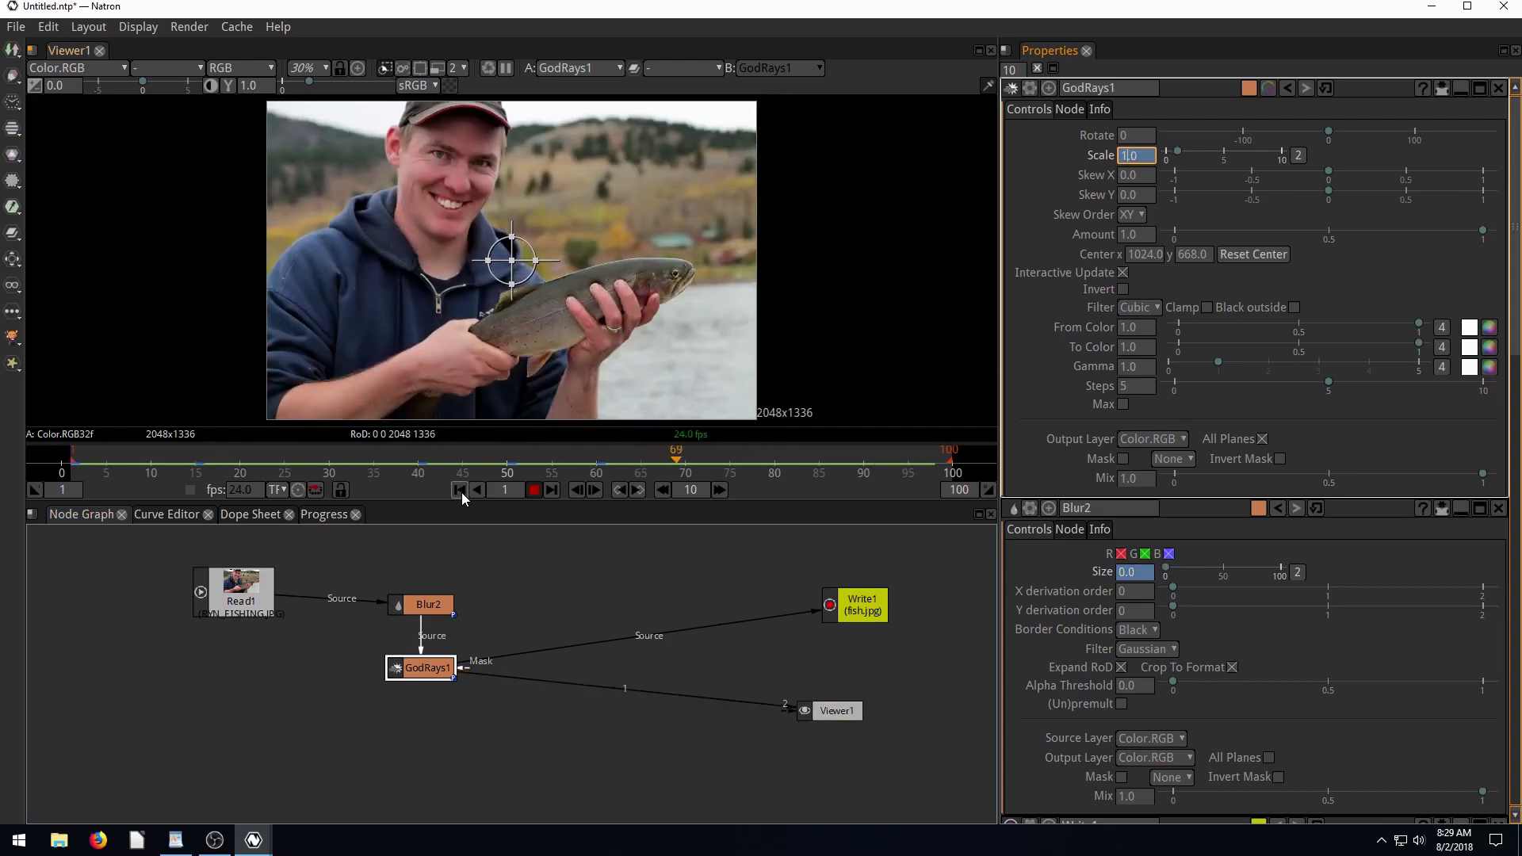
left_click(460, 490)
left_click(460, 490)
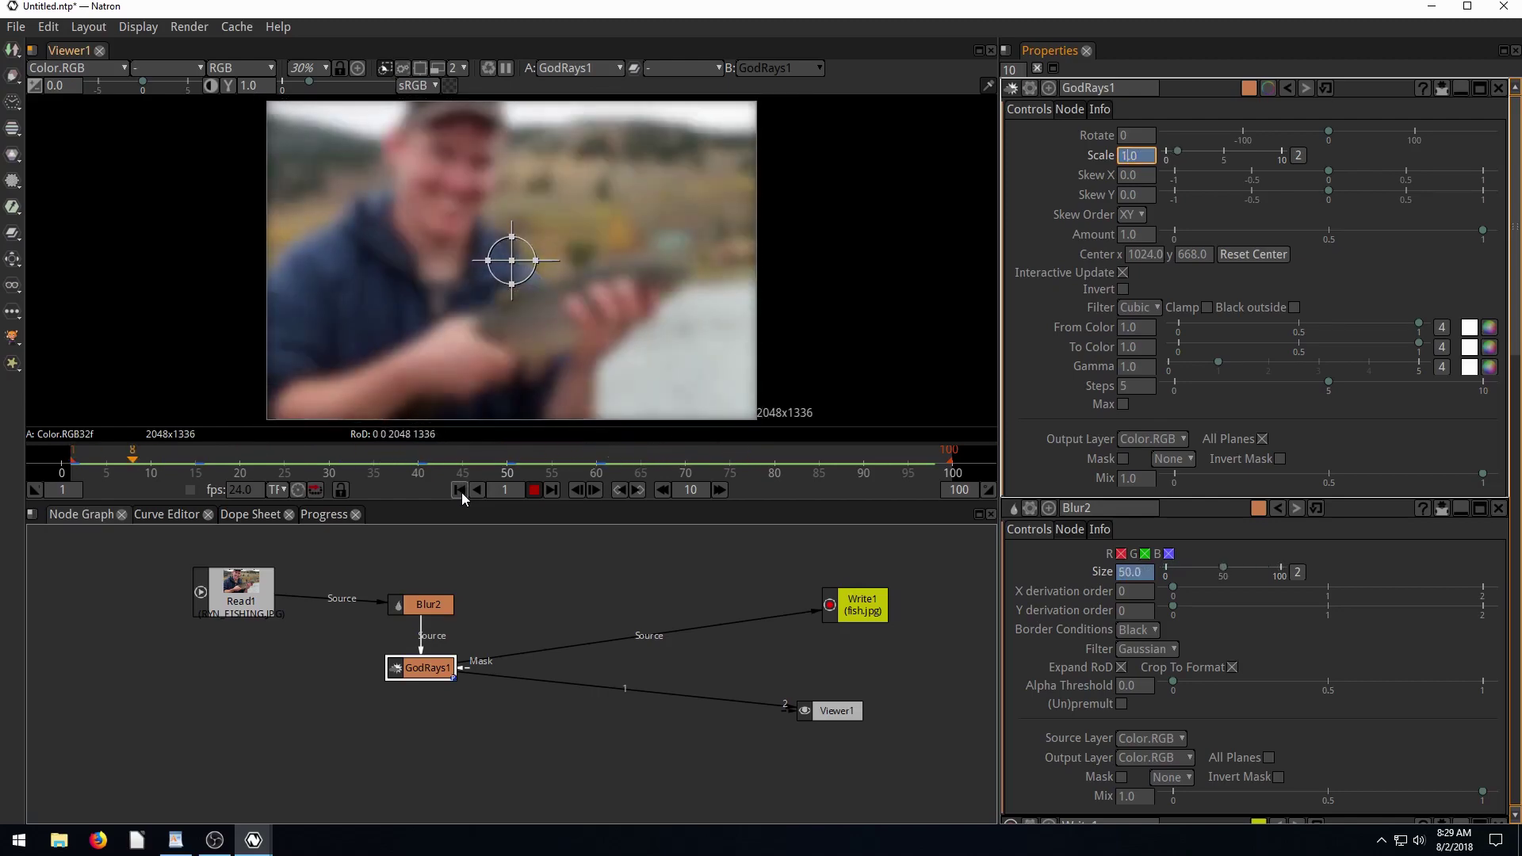
left_click(532, 492)
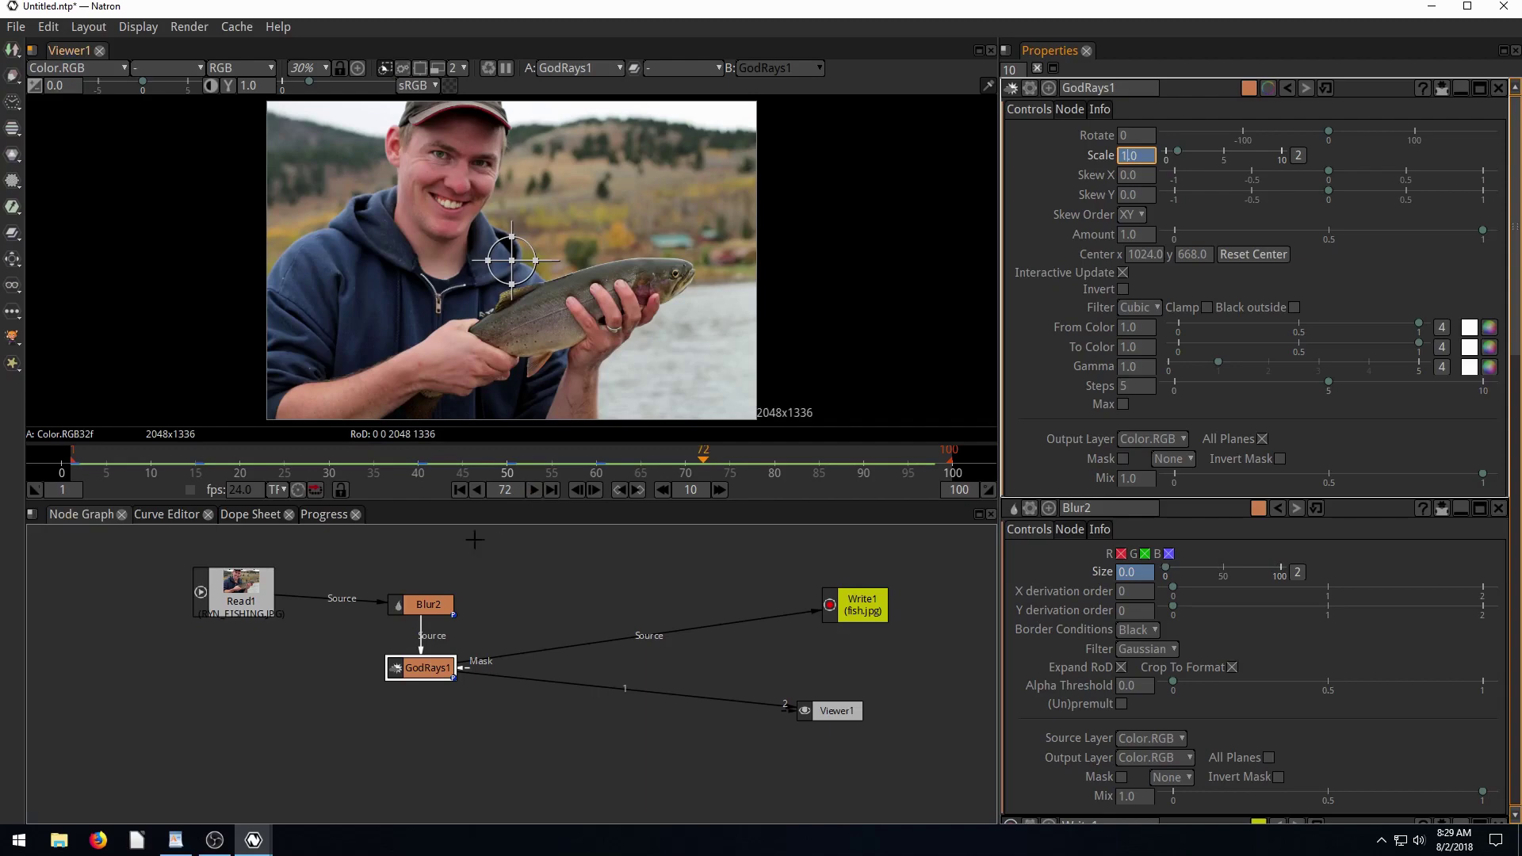
left_click(403, 605)
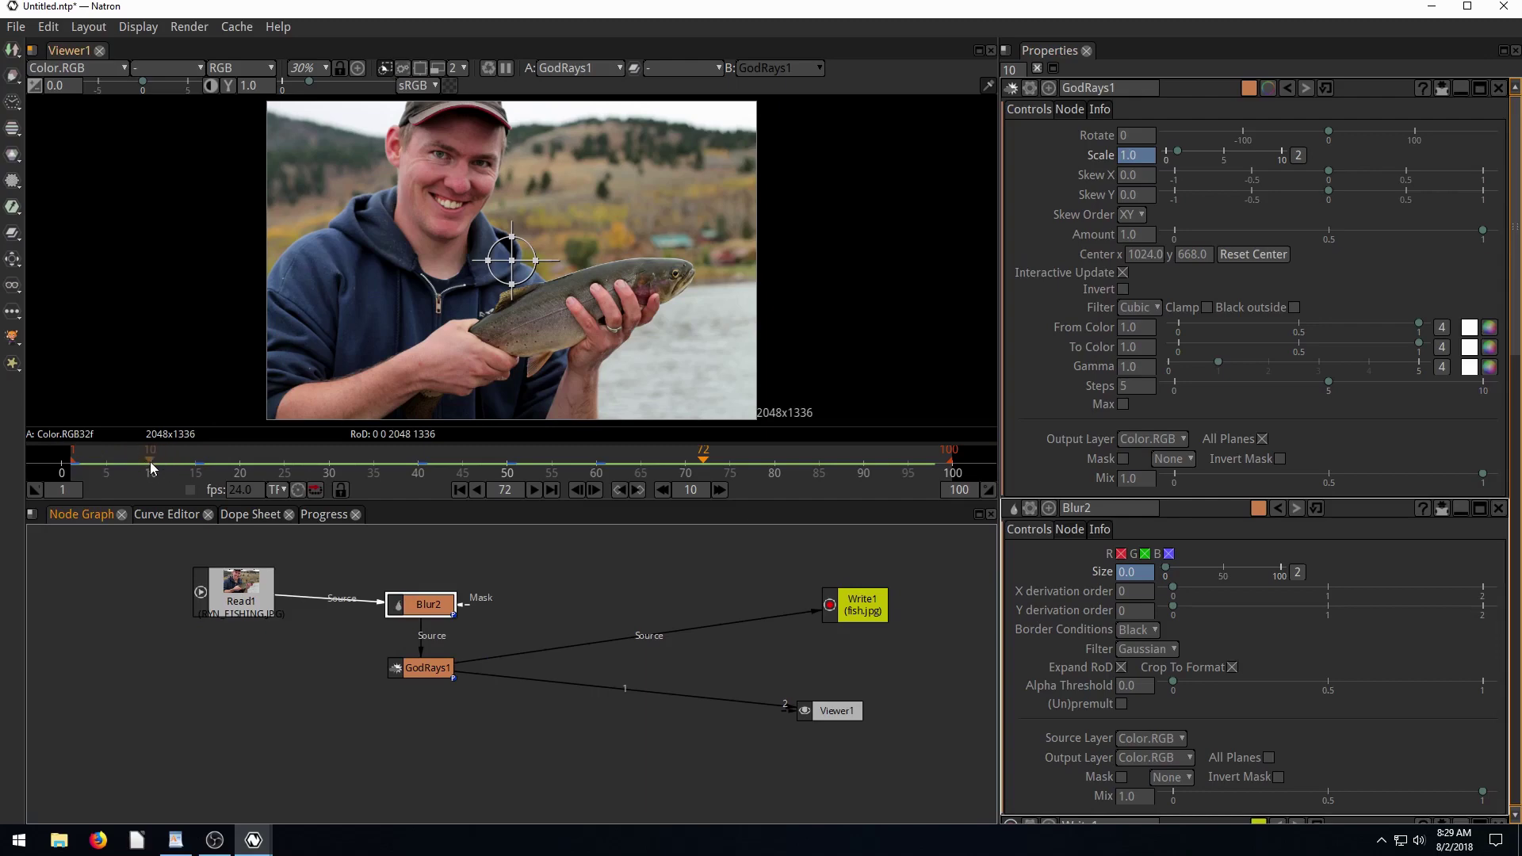
Step: Tidy the GodRays1 and Read1 nodes and check frames 80, 8, 47 and 35
left_click_drag(421, 667, 420, 680)
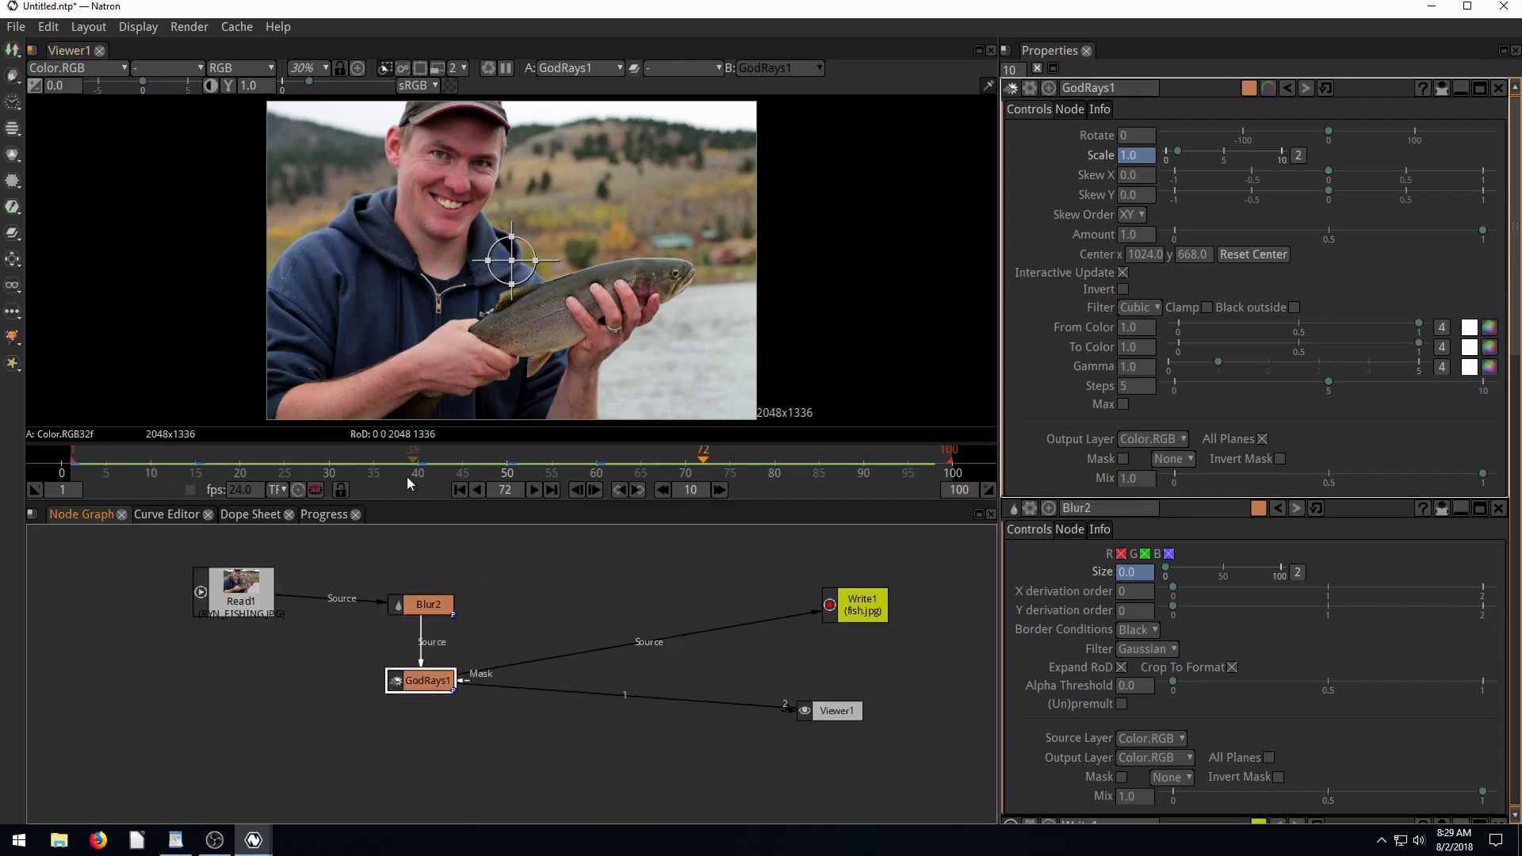
left_click(777, 464)
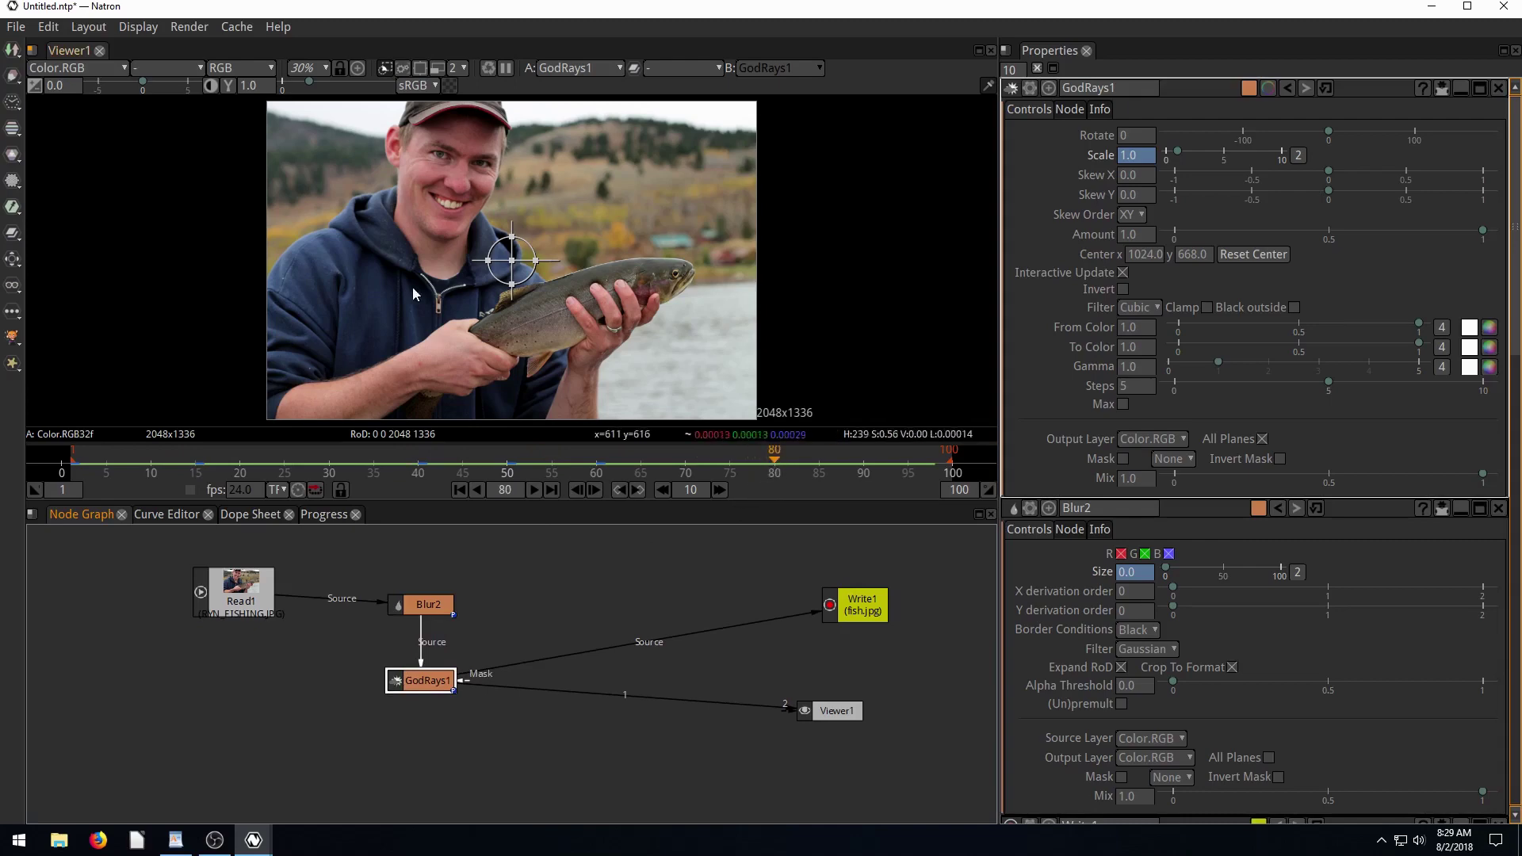
left_click(428, 605)
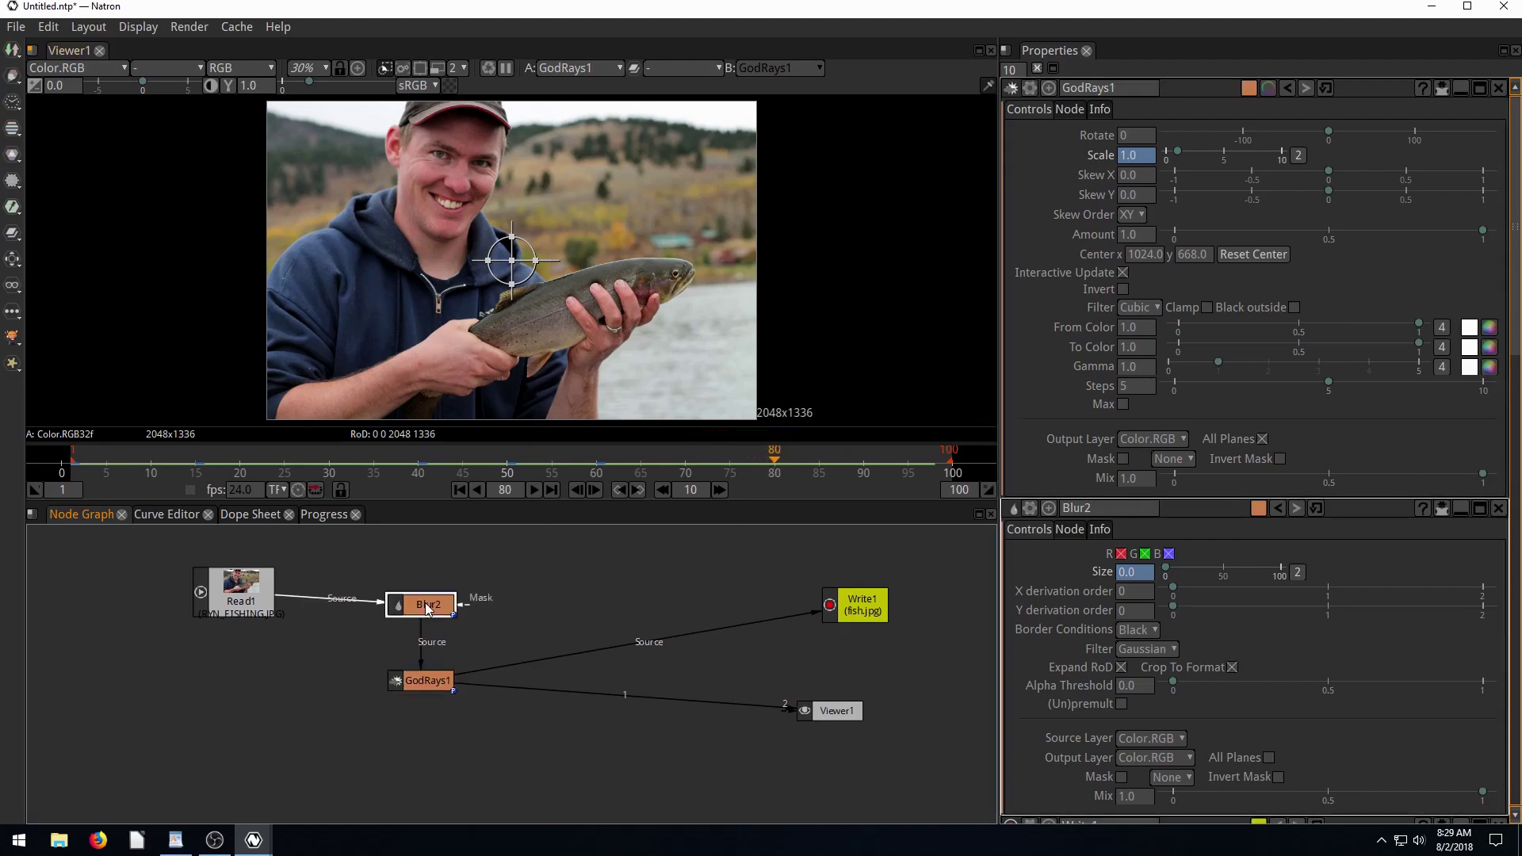
left_click_drag(246, 591, 254, 603)
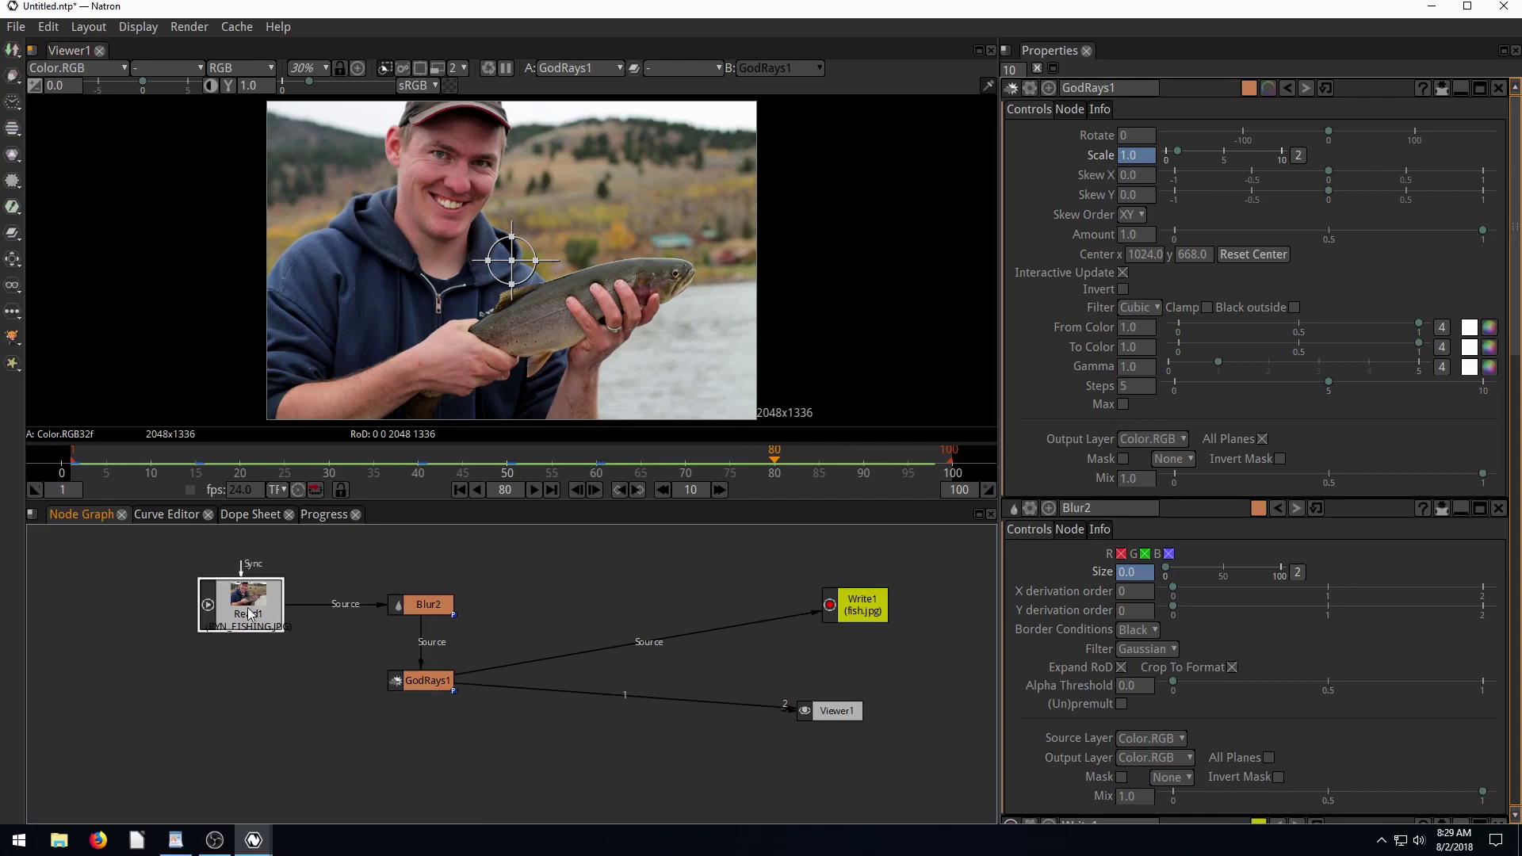
left_click(427, 604)
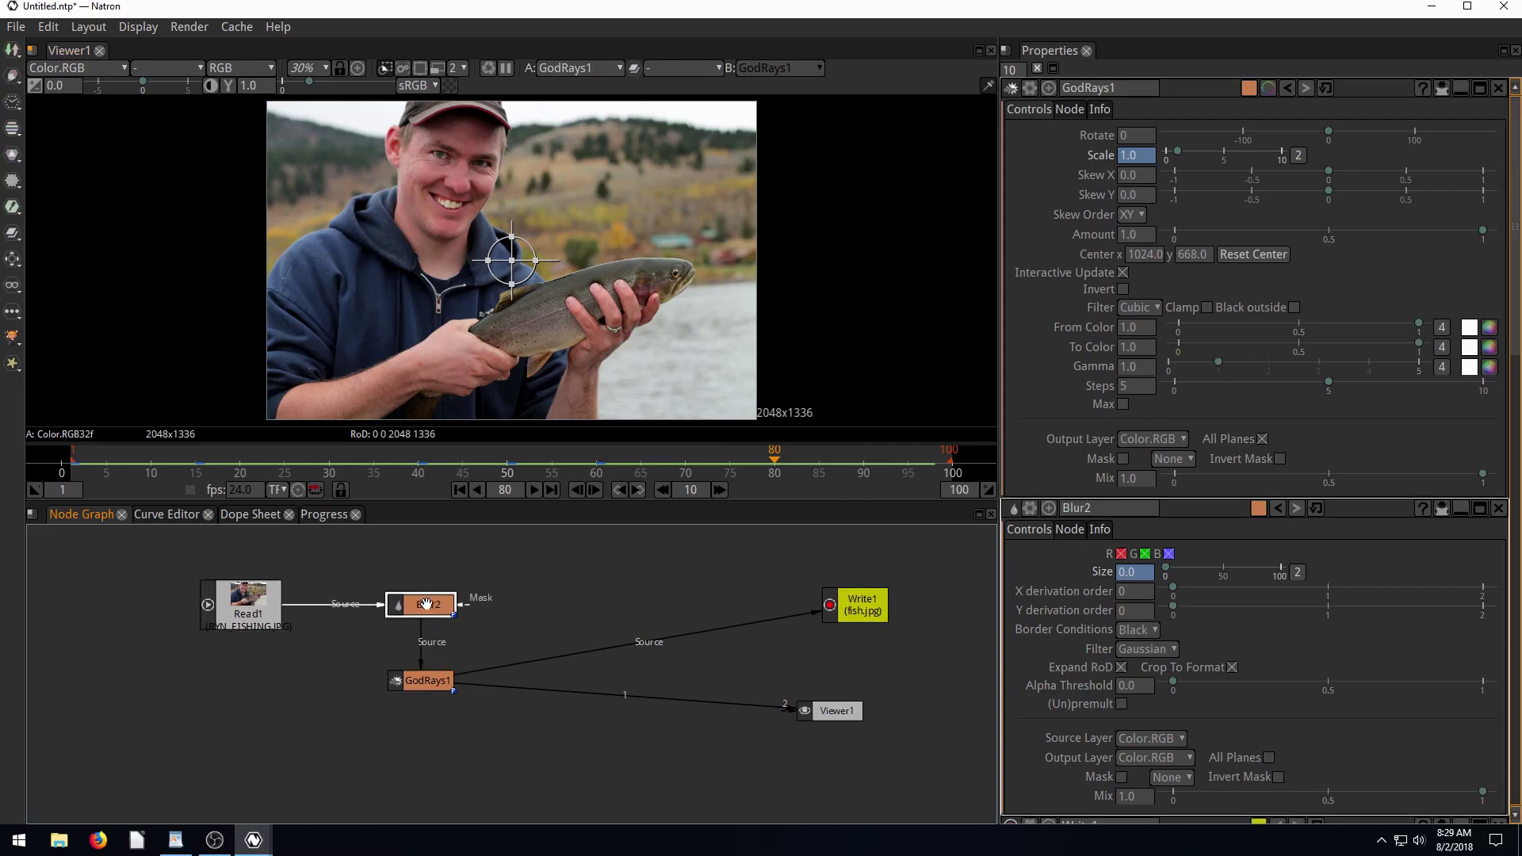
left_click(135, 463)
left_click_drag(500, 466, 486, 468)
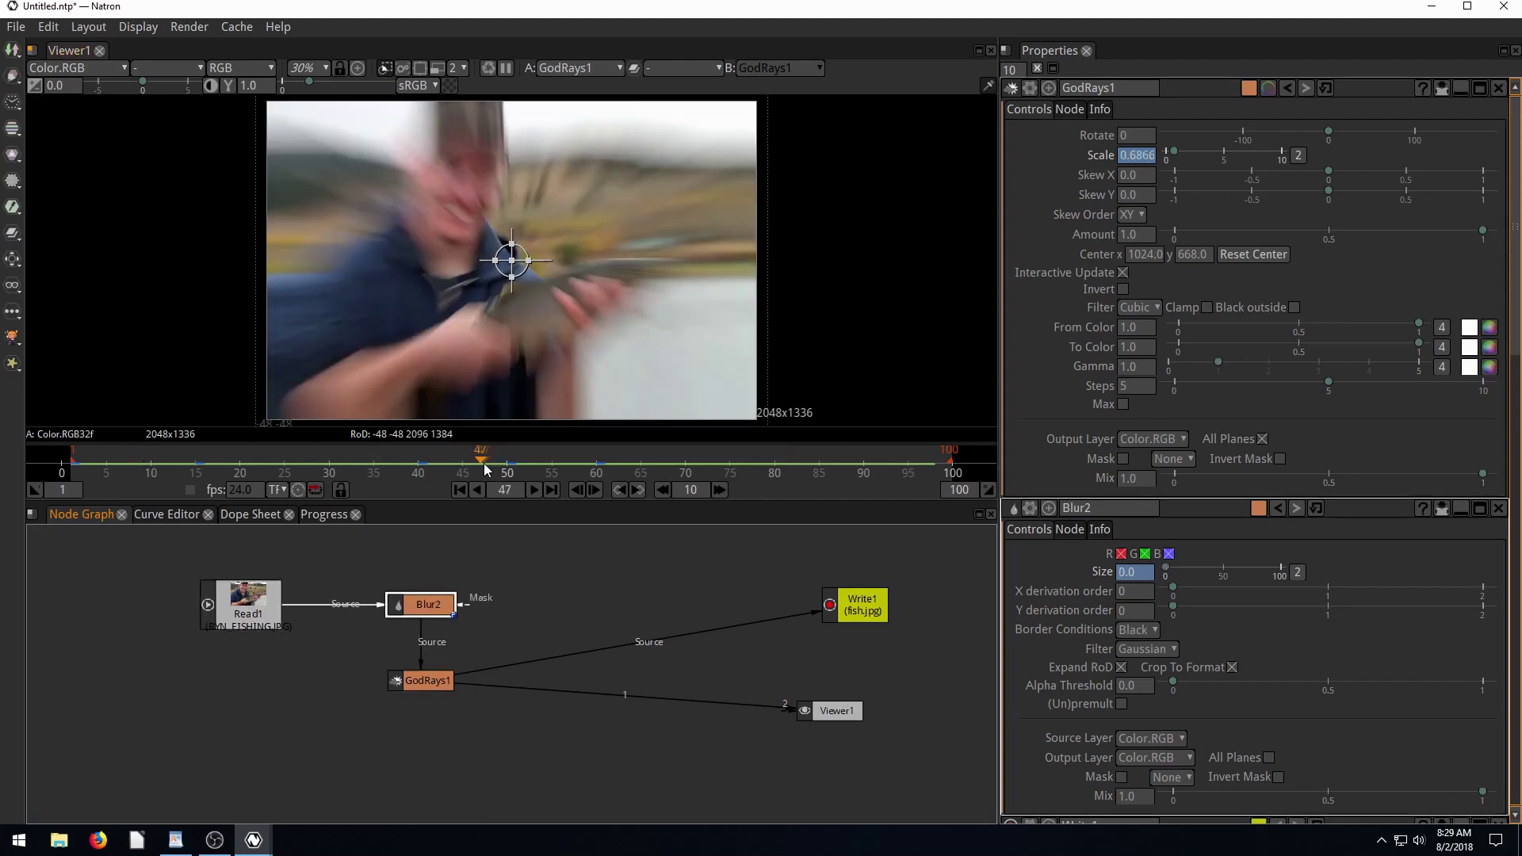
left_click(375, 465)
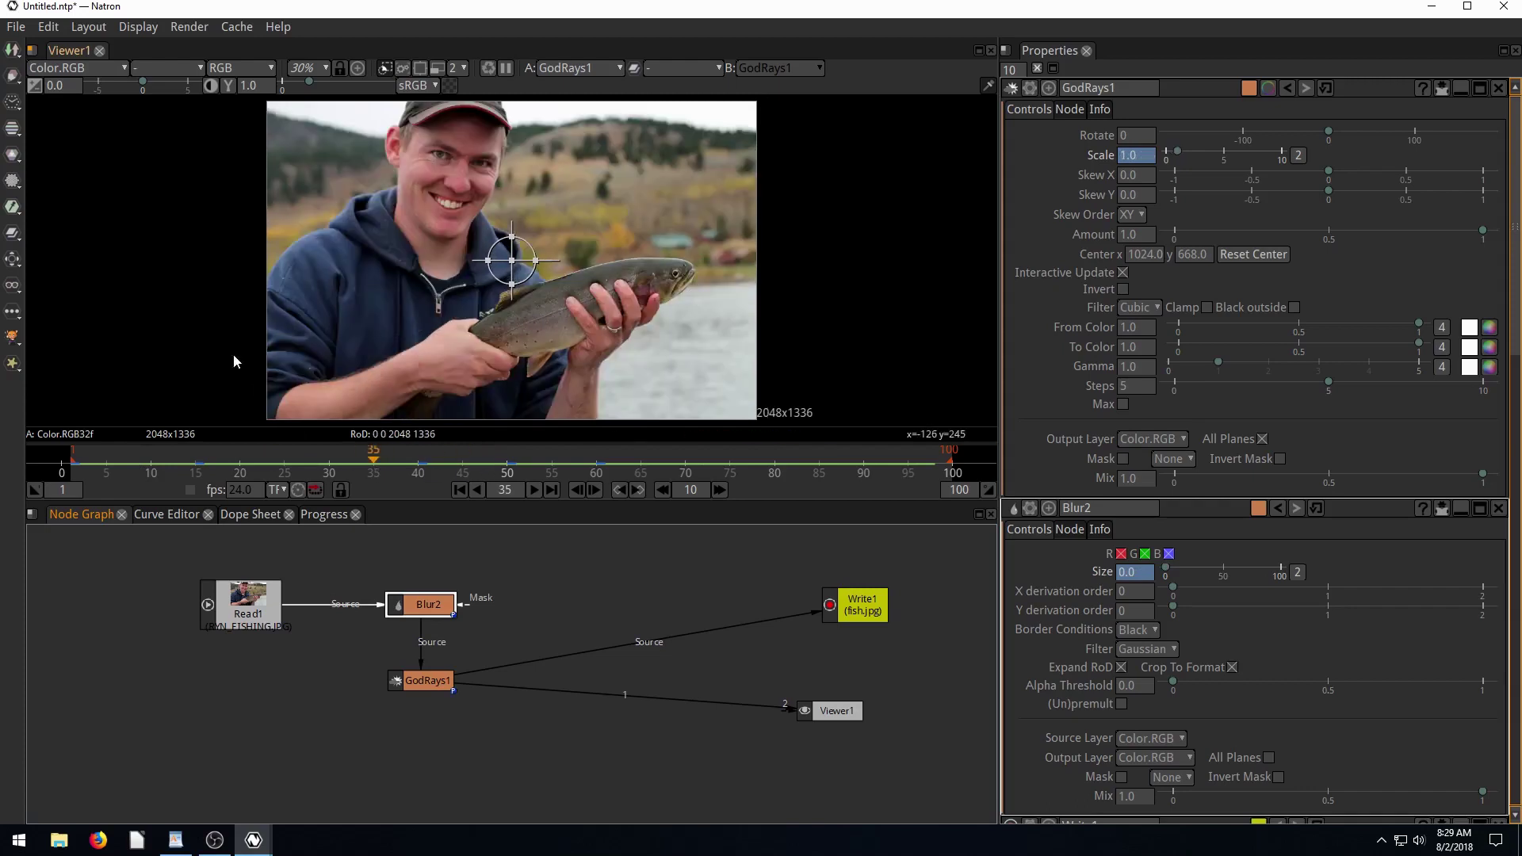
left_click(13, 180)
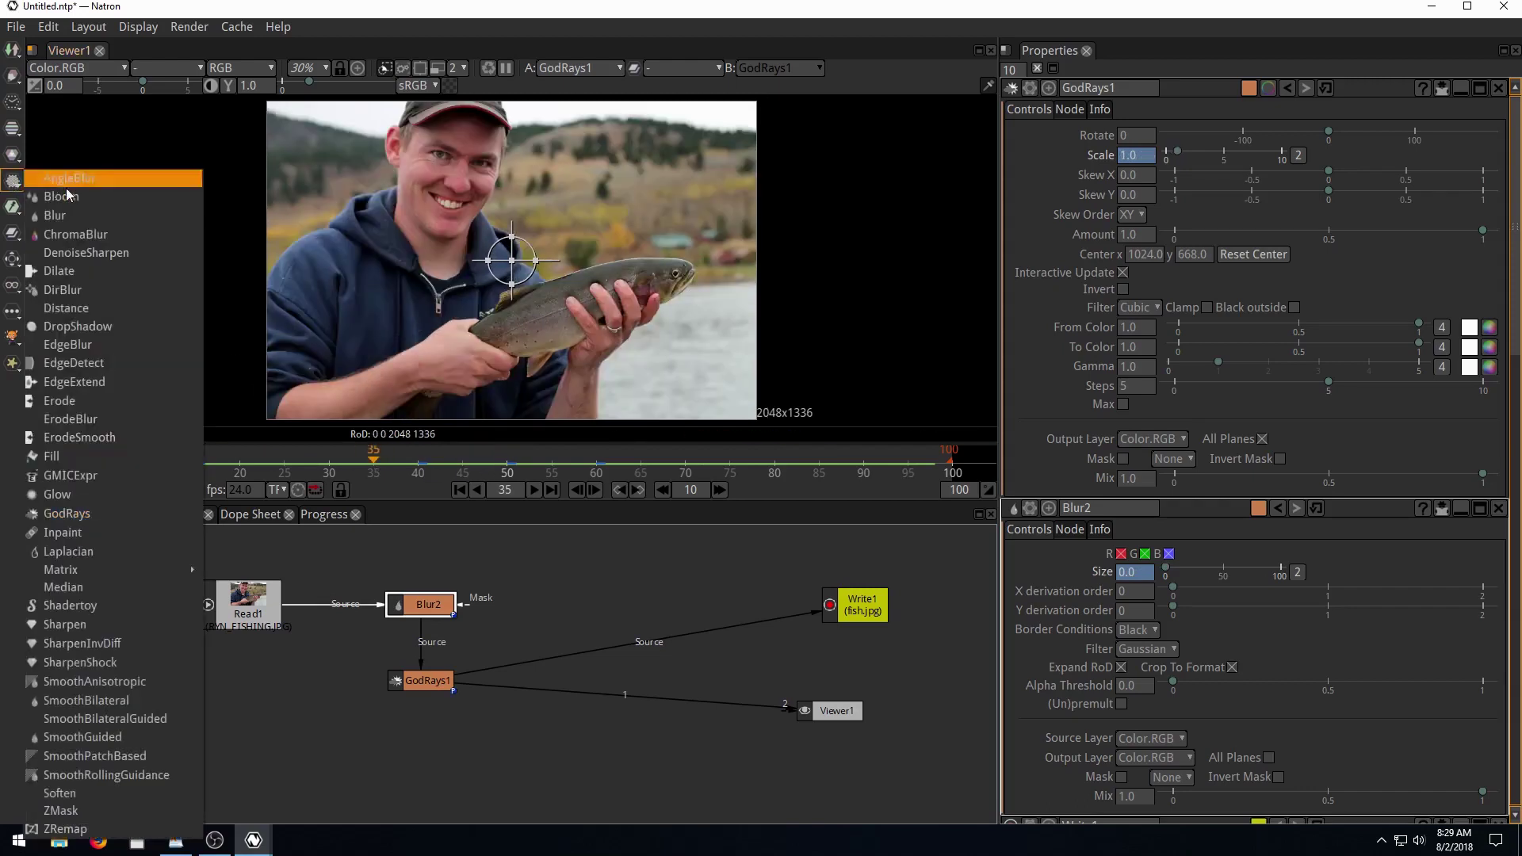
left_click(525, 587)
Step: Scrub frames 8, 31, 78, 68, 5, 10, 51, 61 and 74 to review the blur and zoom
left_click(132, 465)
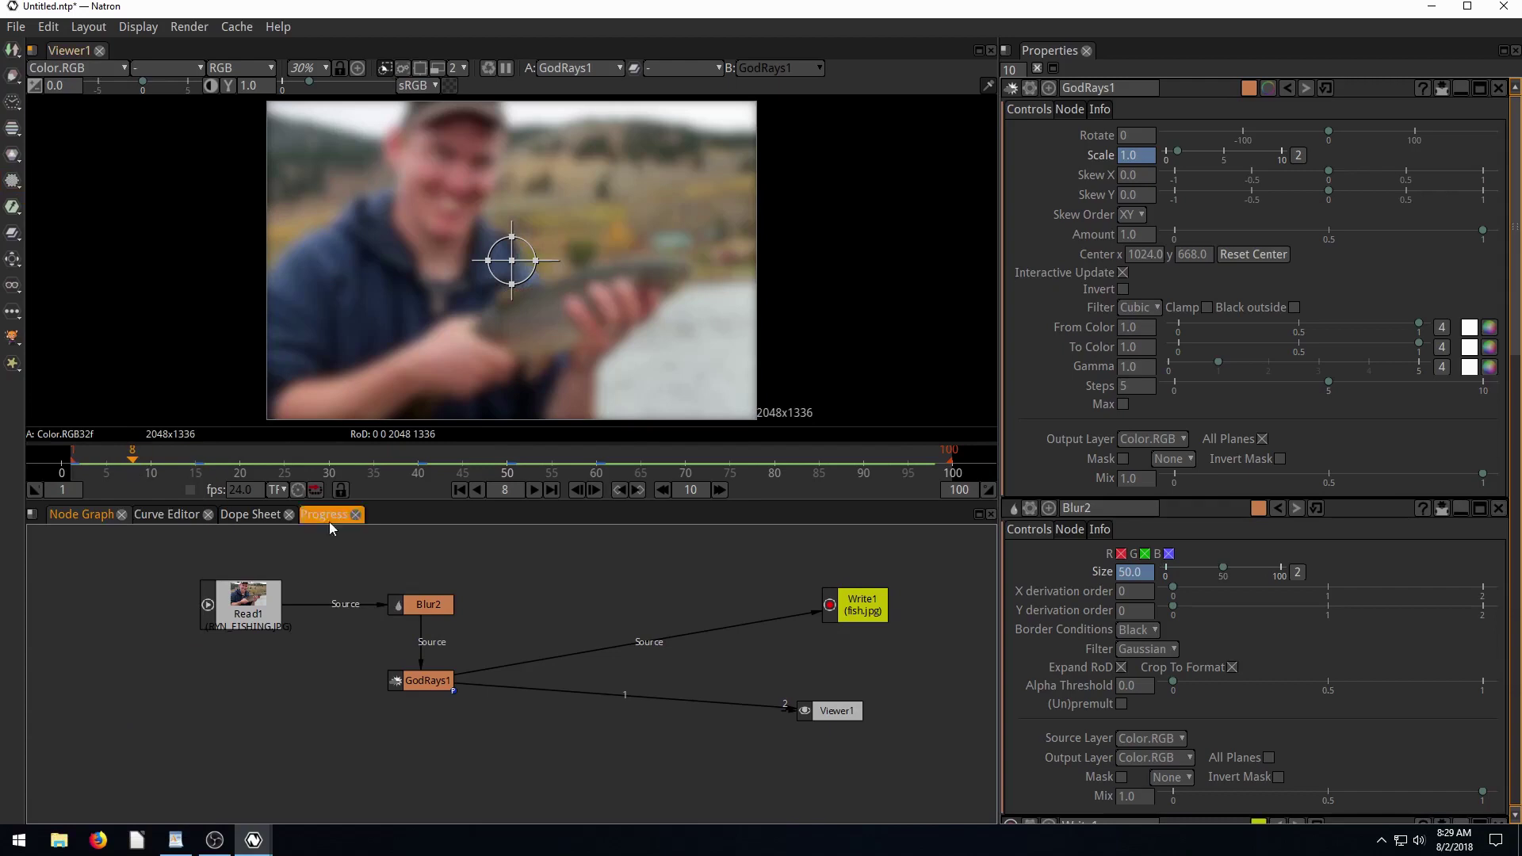
left_click(420, 605)
left_click_drag(421, 605, 413, 596)
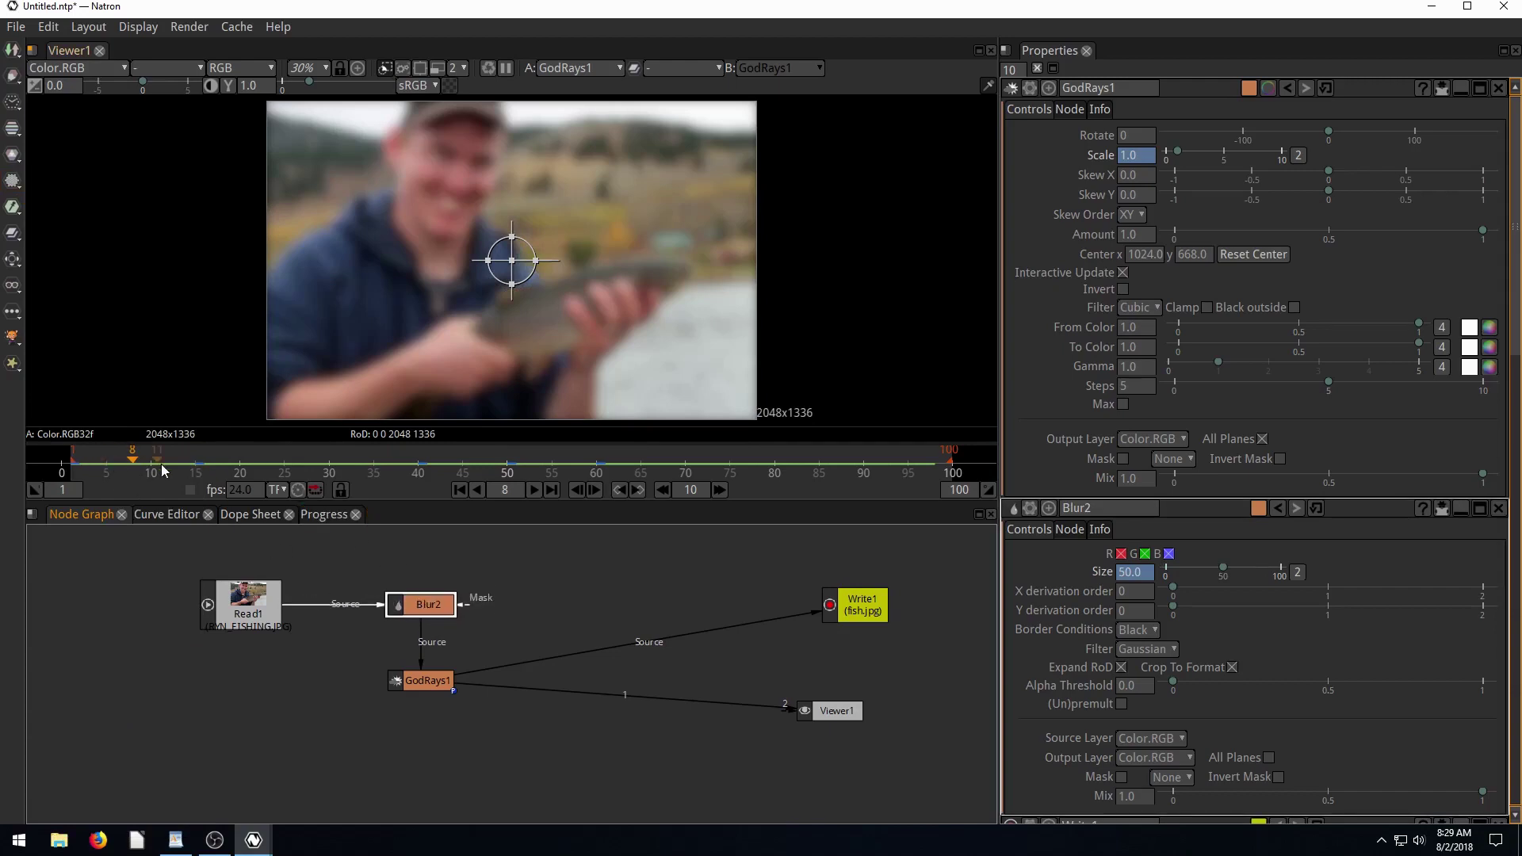
left_click(341, 464)
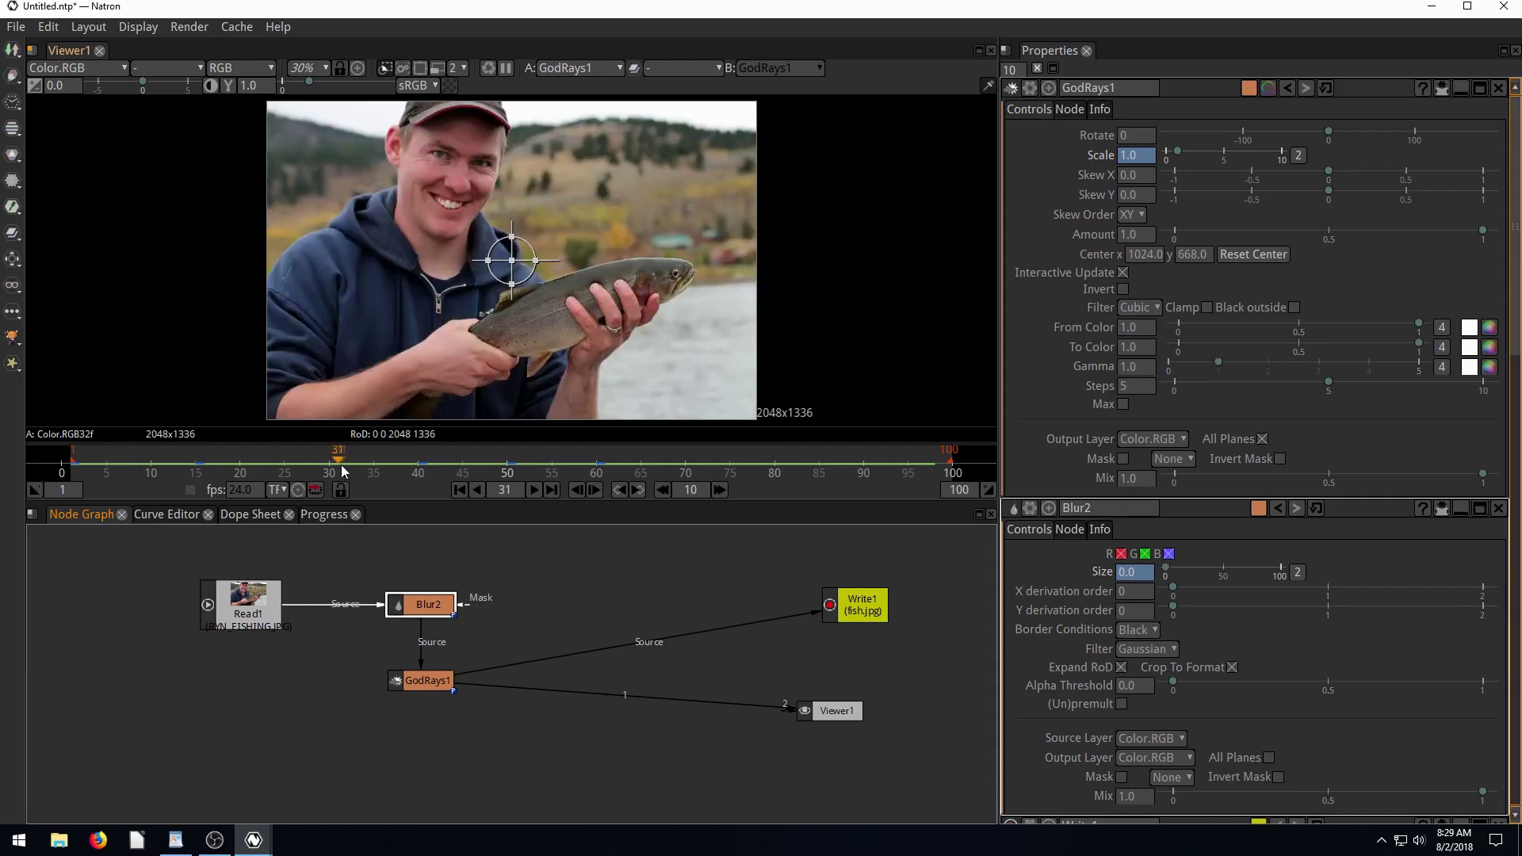
left_click(761, 467)
left_click(668, 468)
left_click_drag(148, 474, 110, 469)
left_click(156, 469)
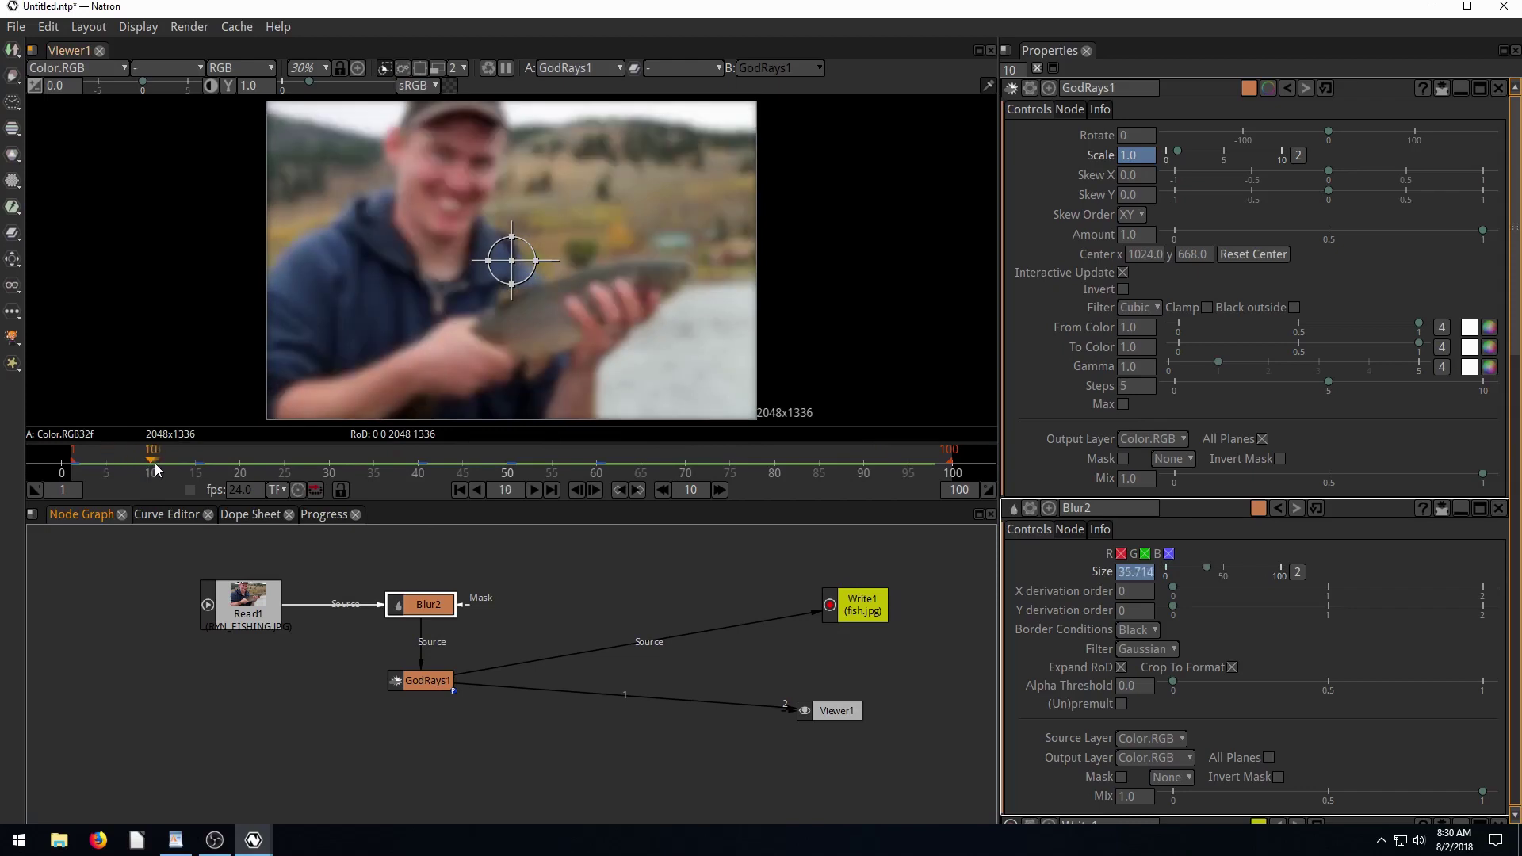
left_click(518, 468)
left_click(615, 472)
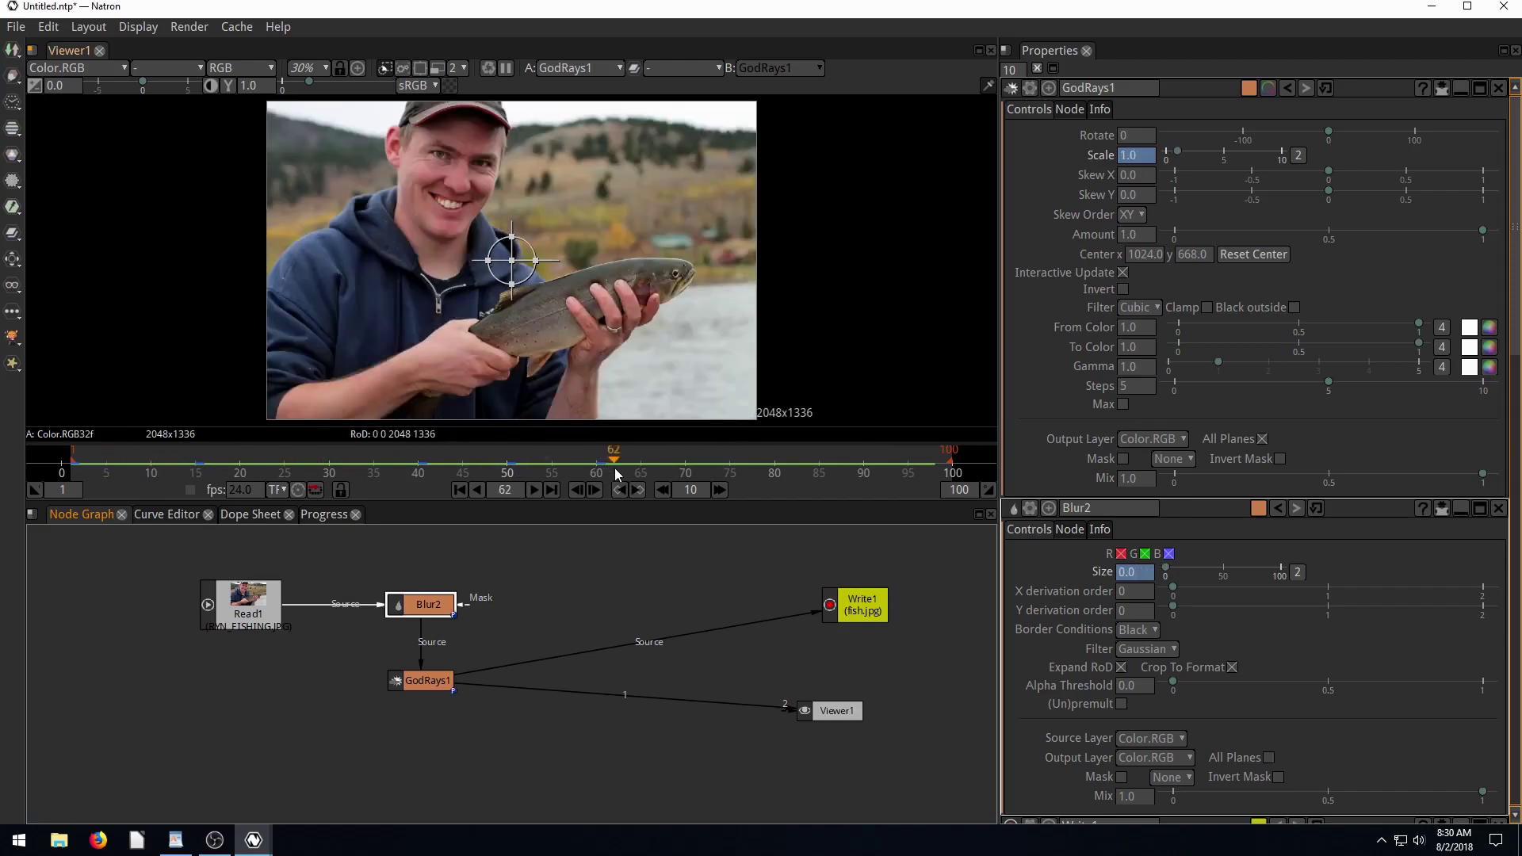
left_click(724, 472)
left_click(13, 184)
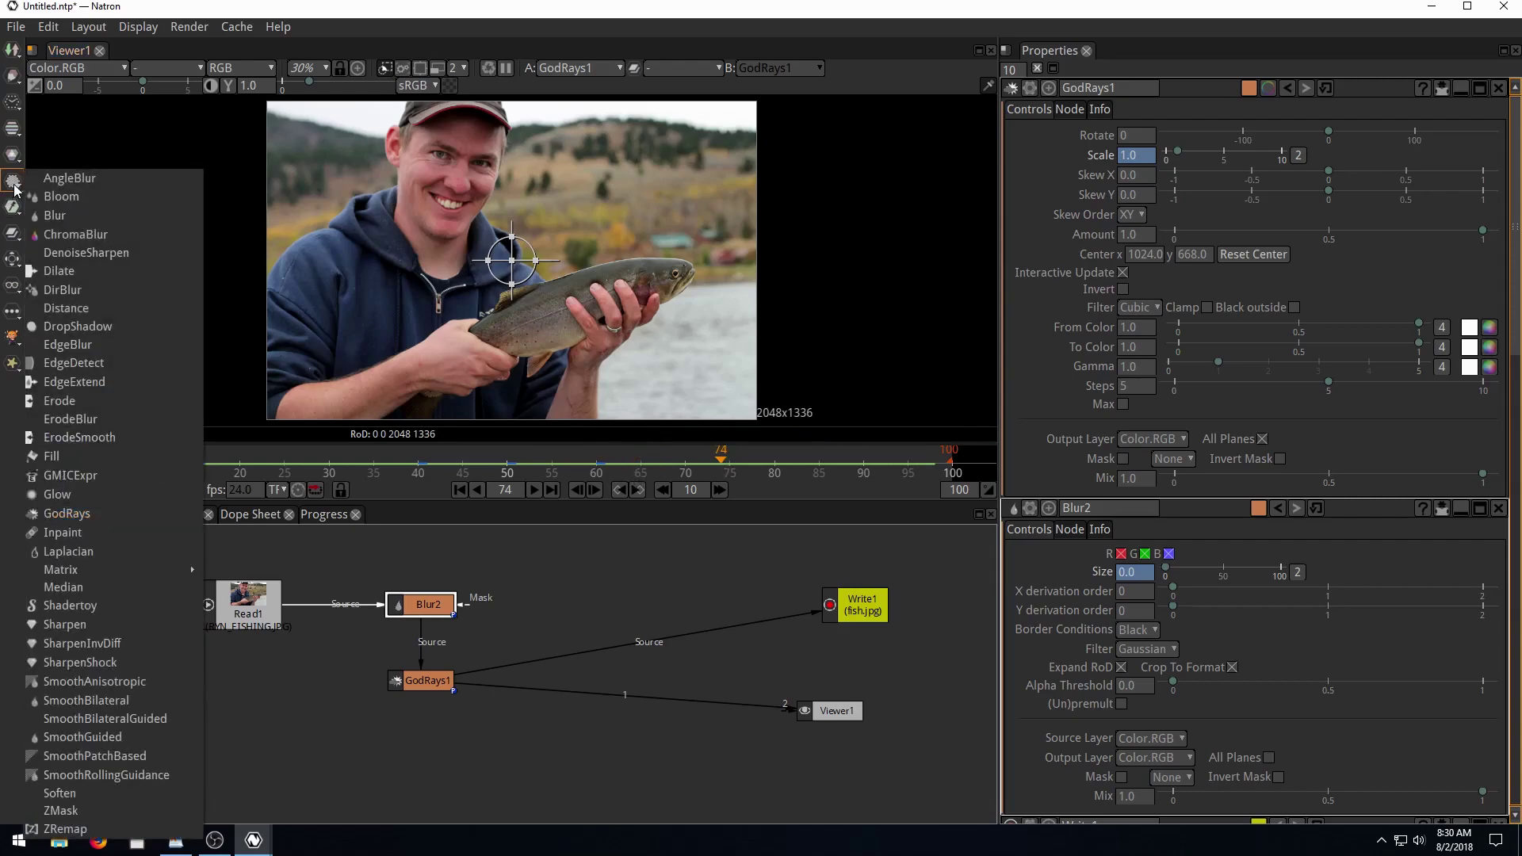
Step: Add a Bloom node after Blur2, test its size, then delete Bloom1
left_click(53, 196)
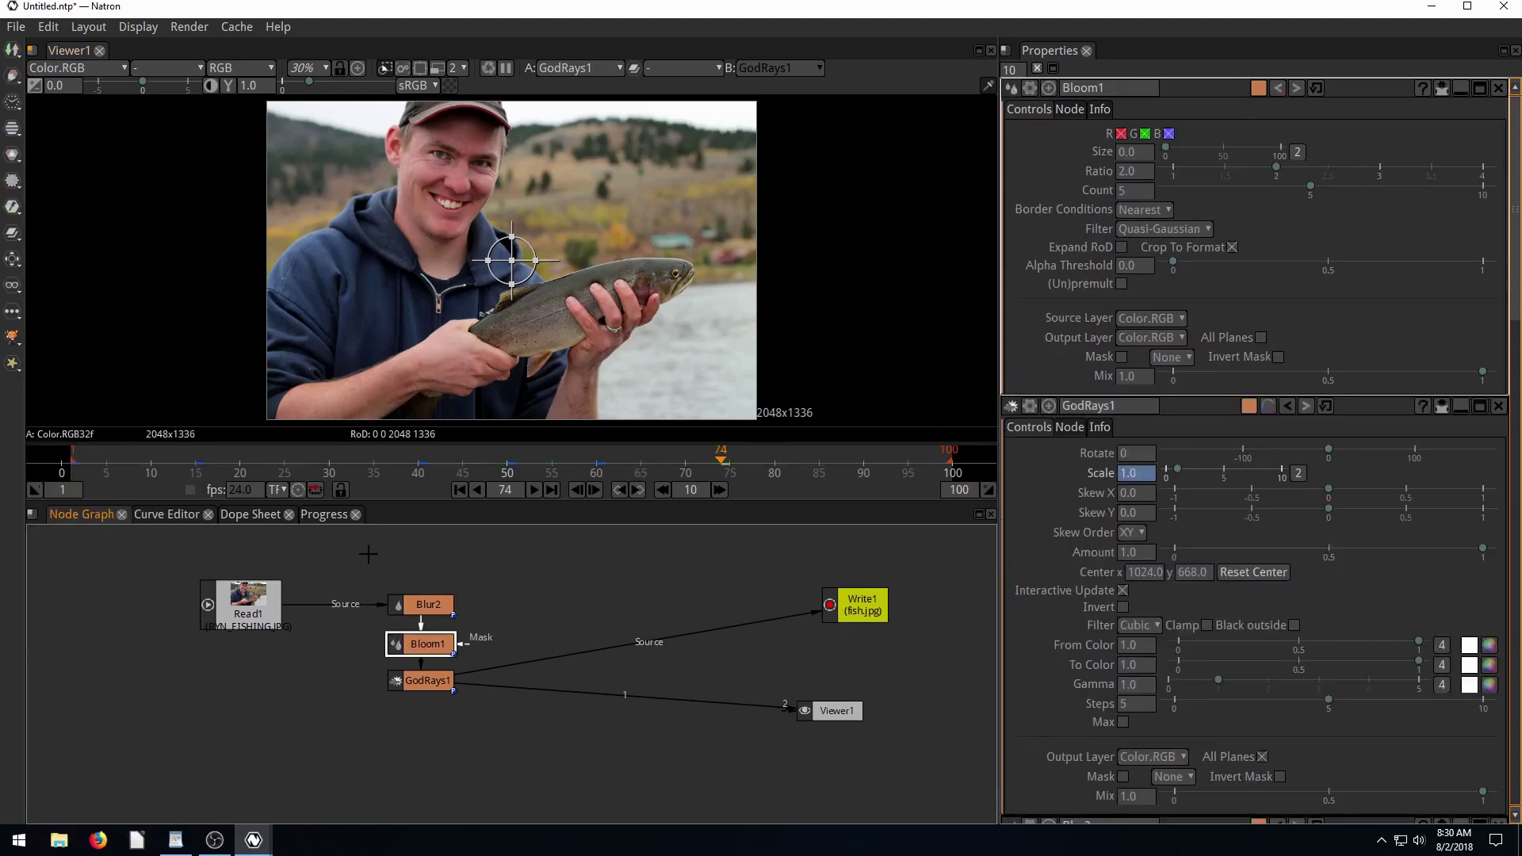
left_click_drag(425, 641, 550, 623)
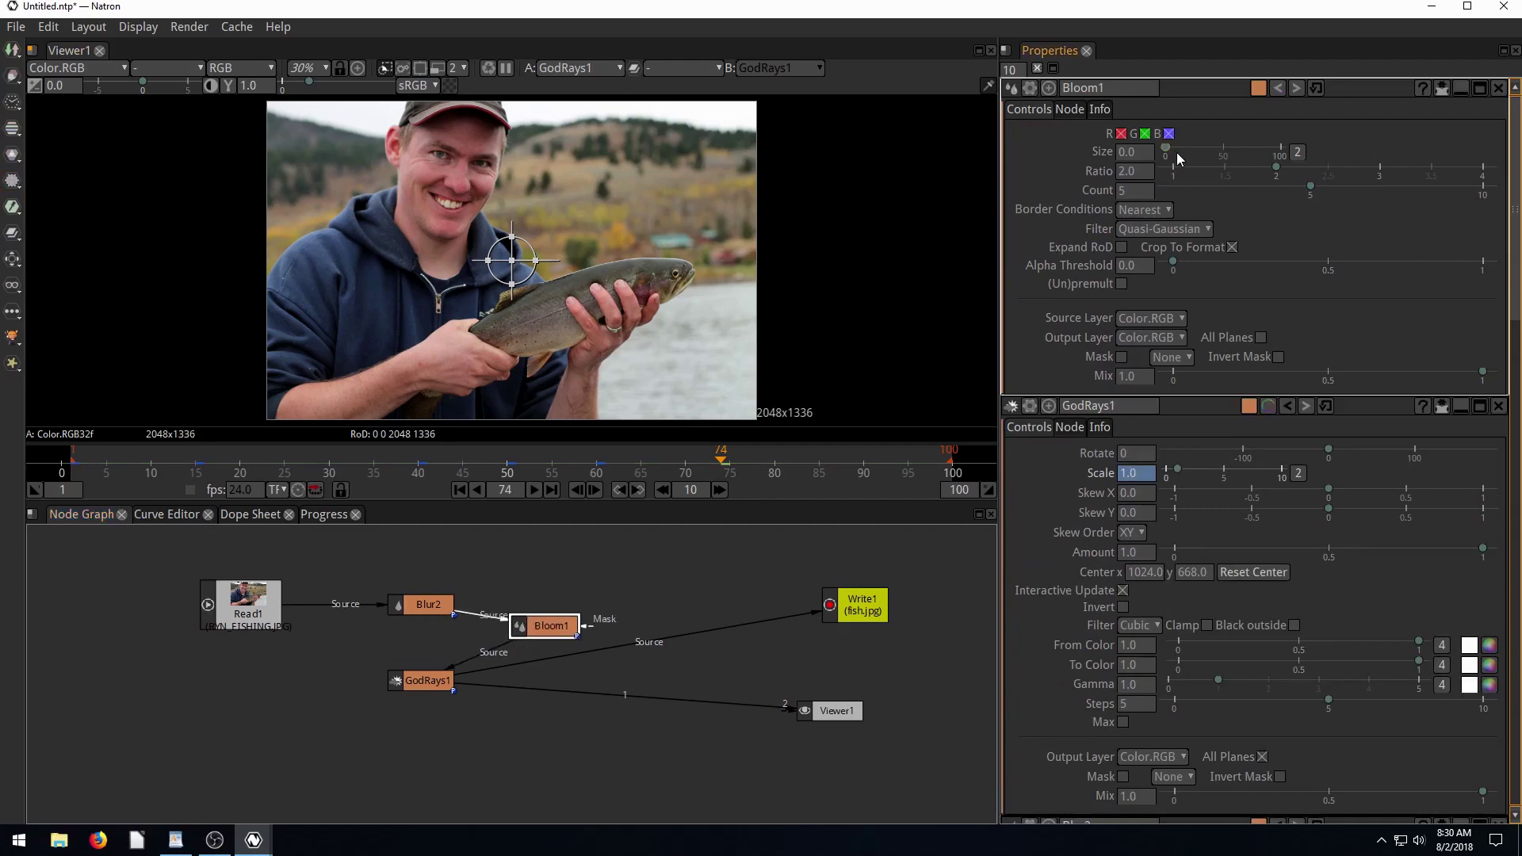
left_click_drag(1169, 153, 1224, 153)
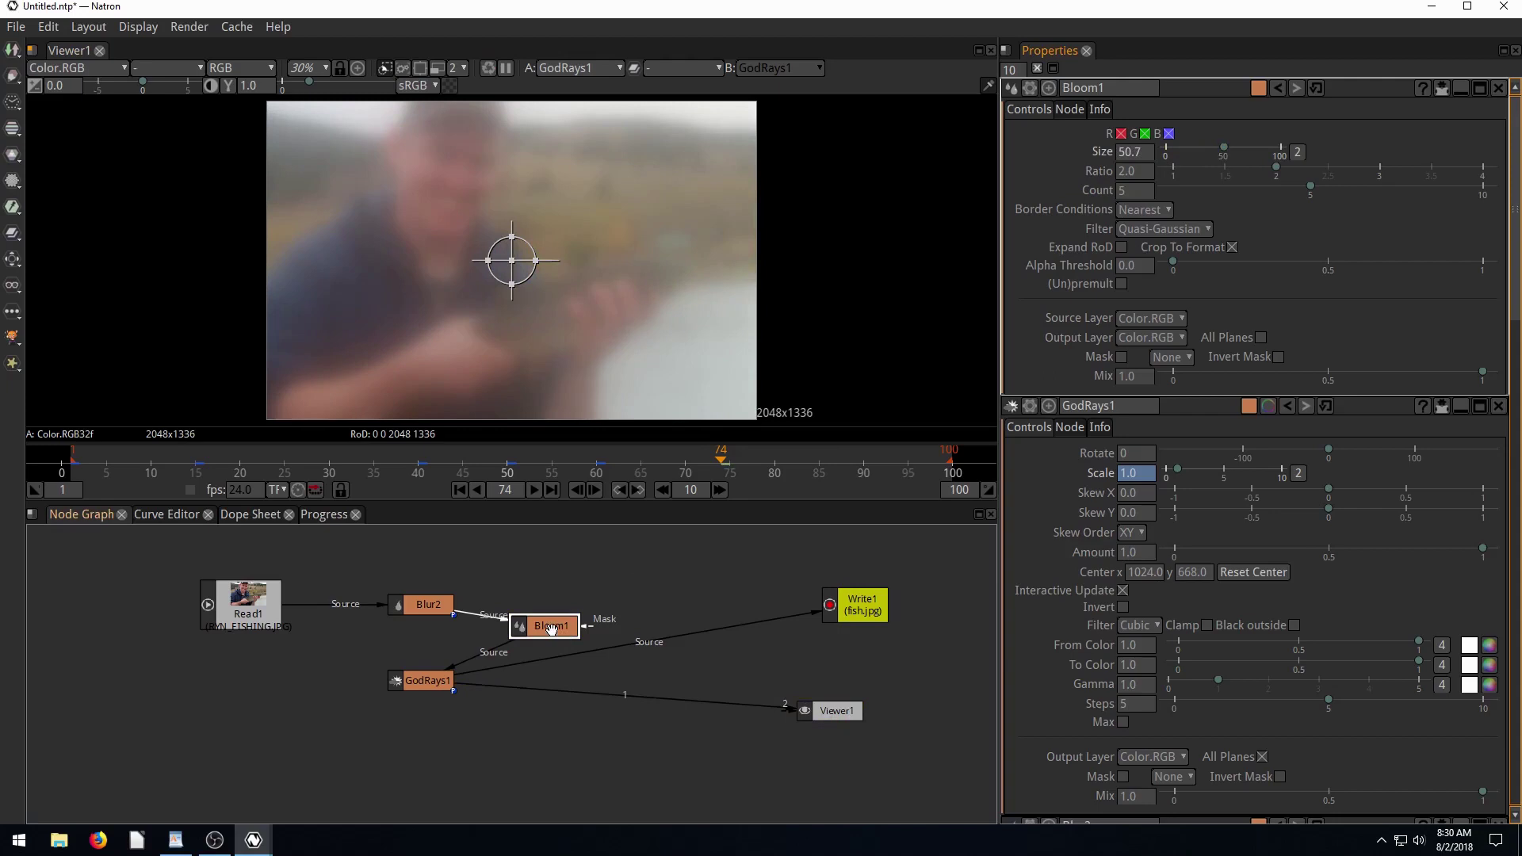
key("Delete")
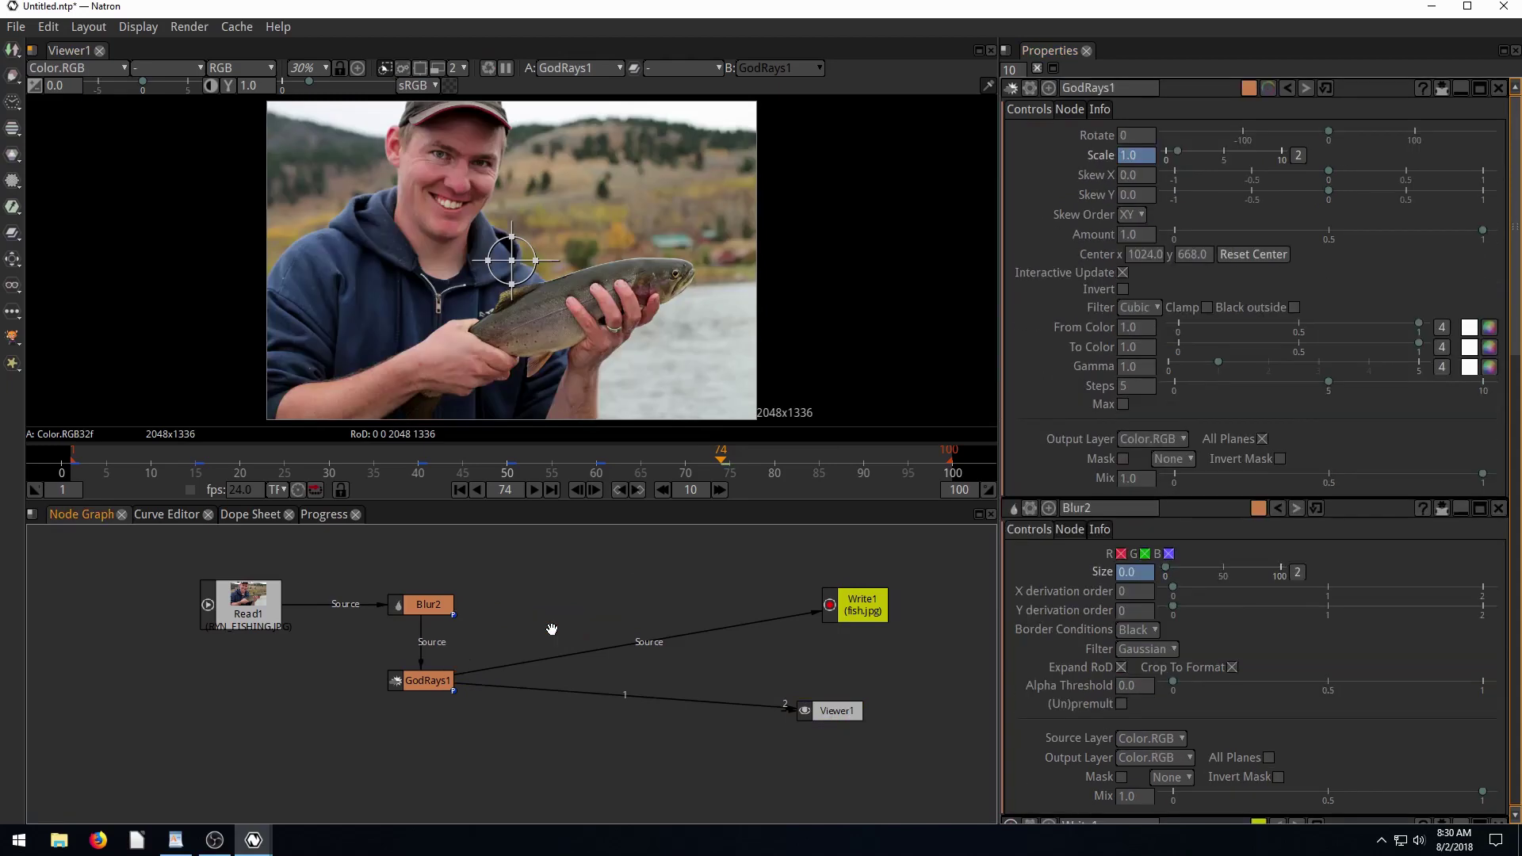
left_click(14, 182)
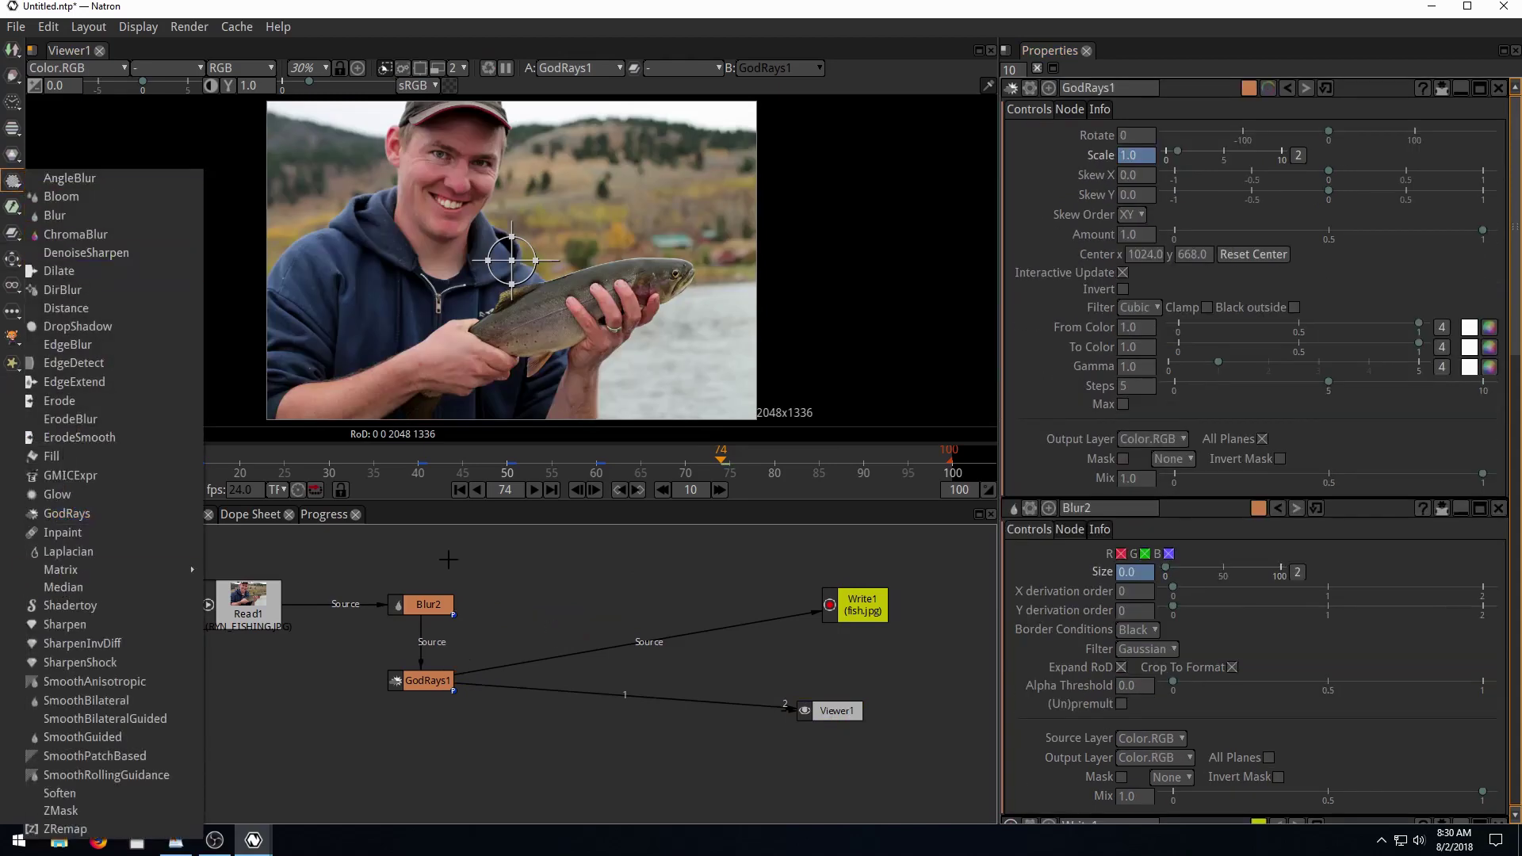
Step: Recheck the animation at frames 51, 9 and 28 without adding a filter node
left_click(408, 496)
left_click_drag(387, 464, 259, 466)
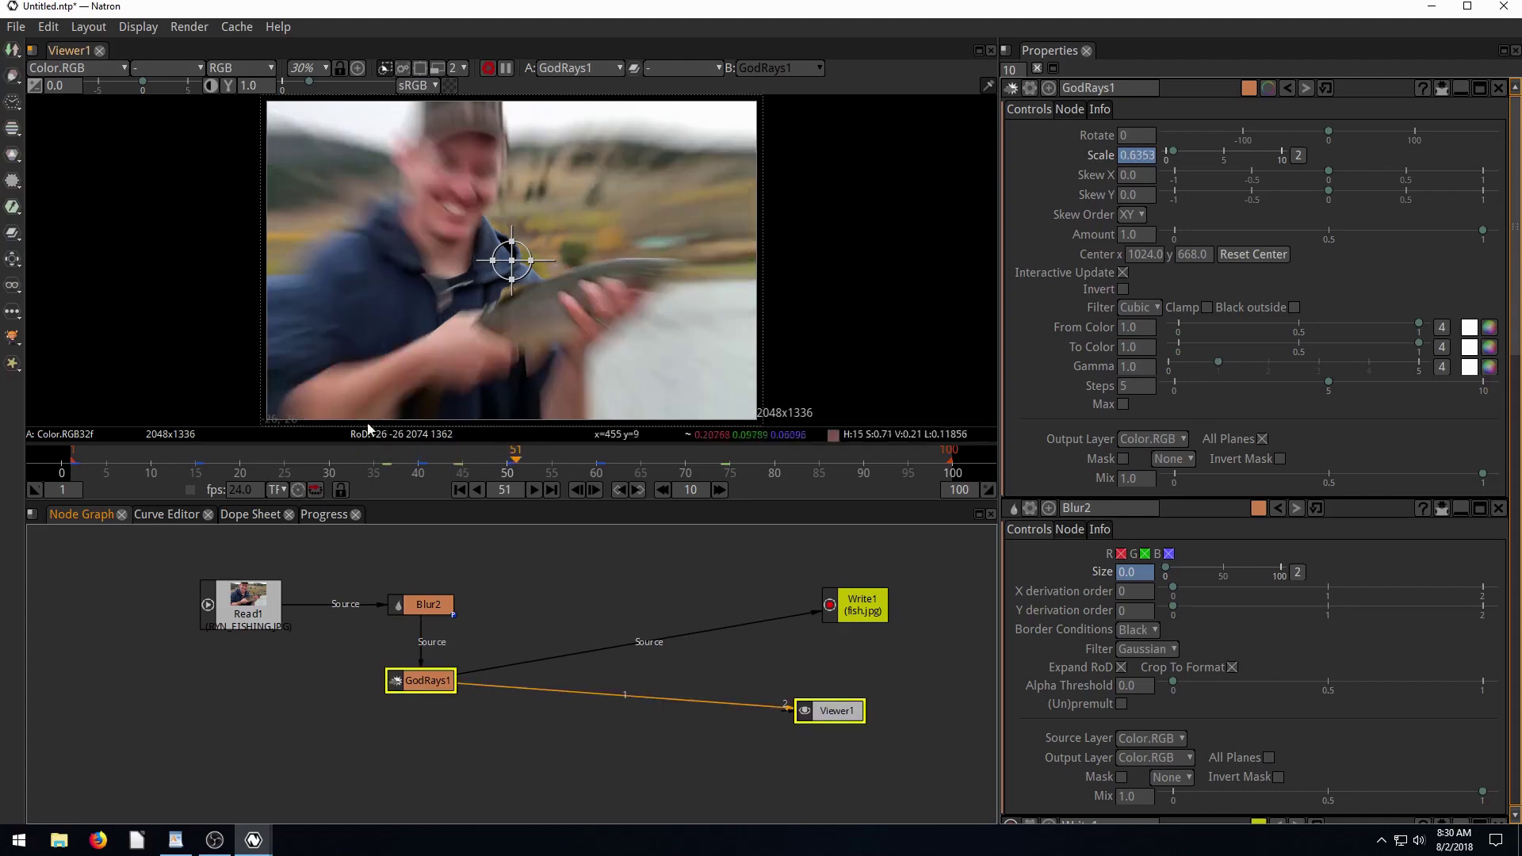
left_click_drag(156, 463, 143, 468)
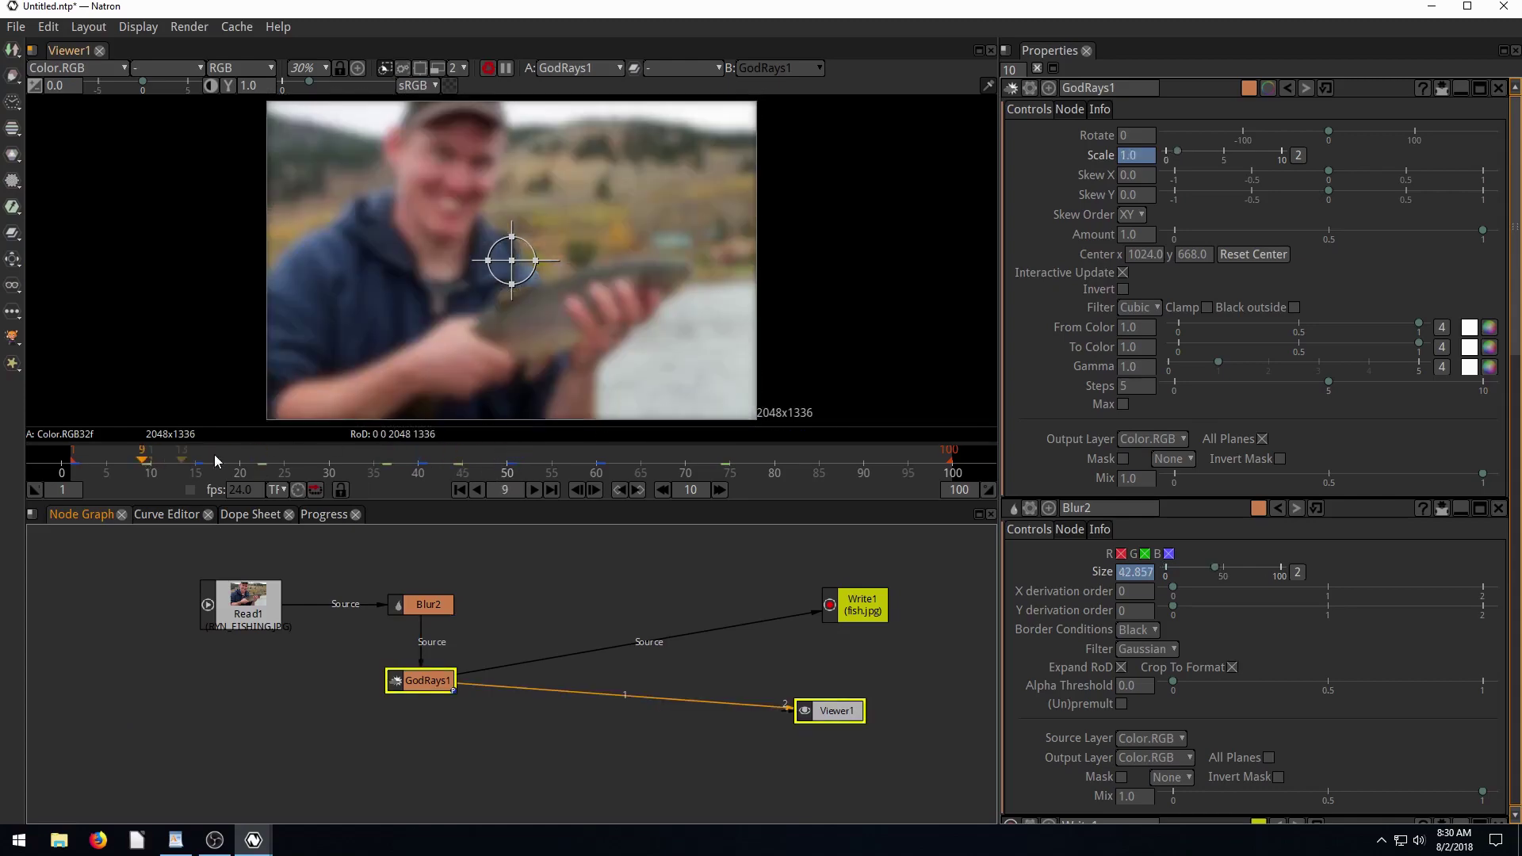
left_click(309, 464)
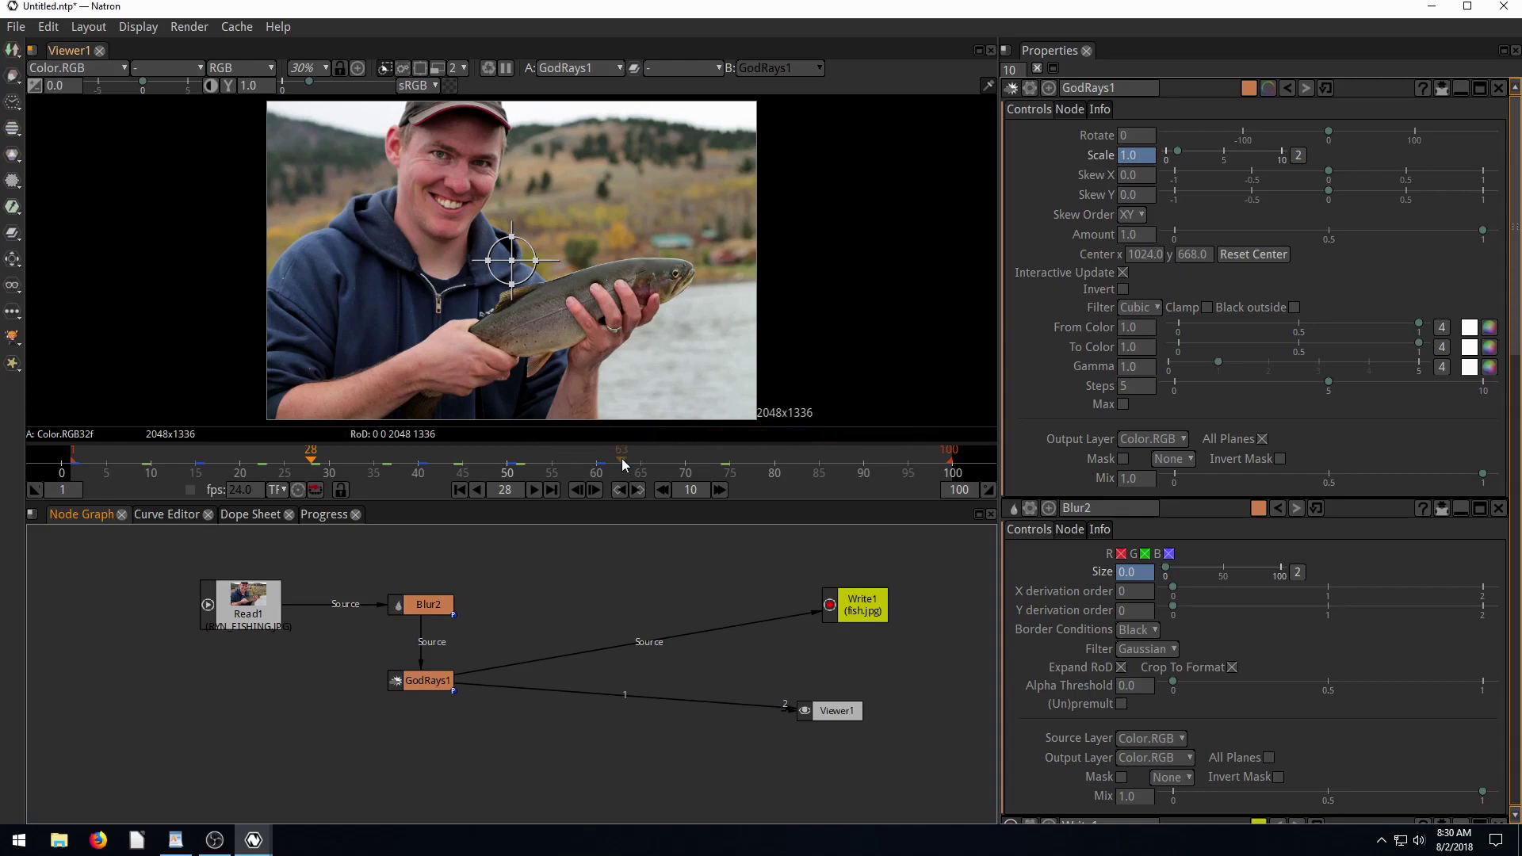
left_click(13, 181)
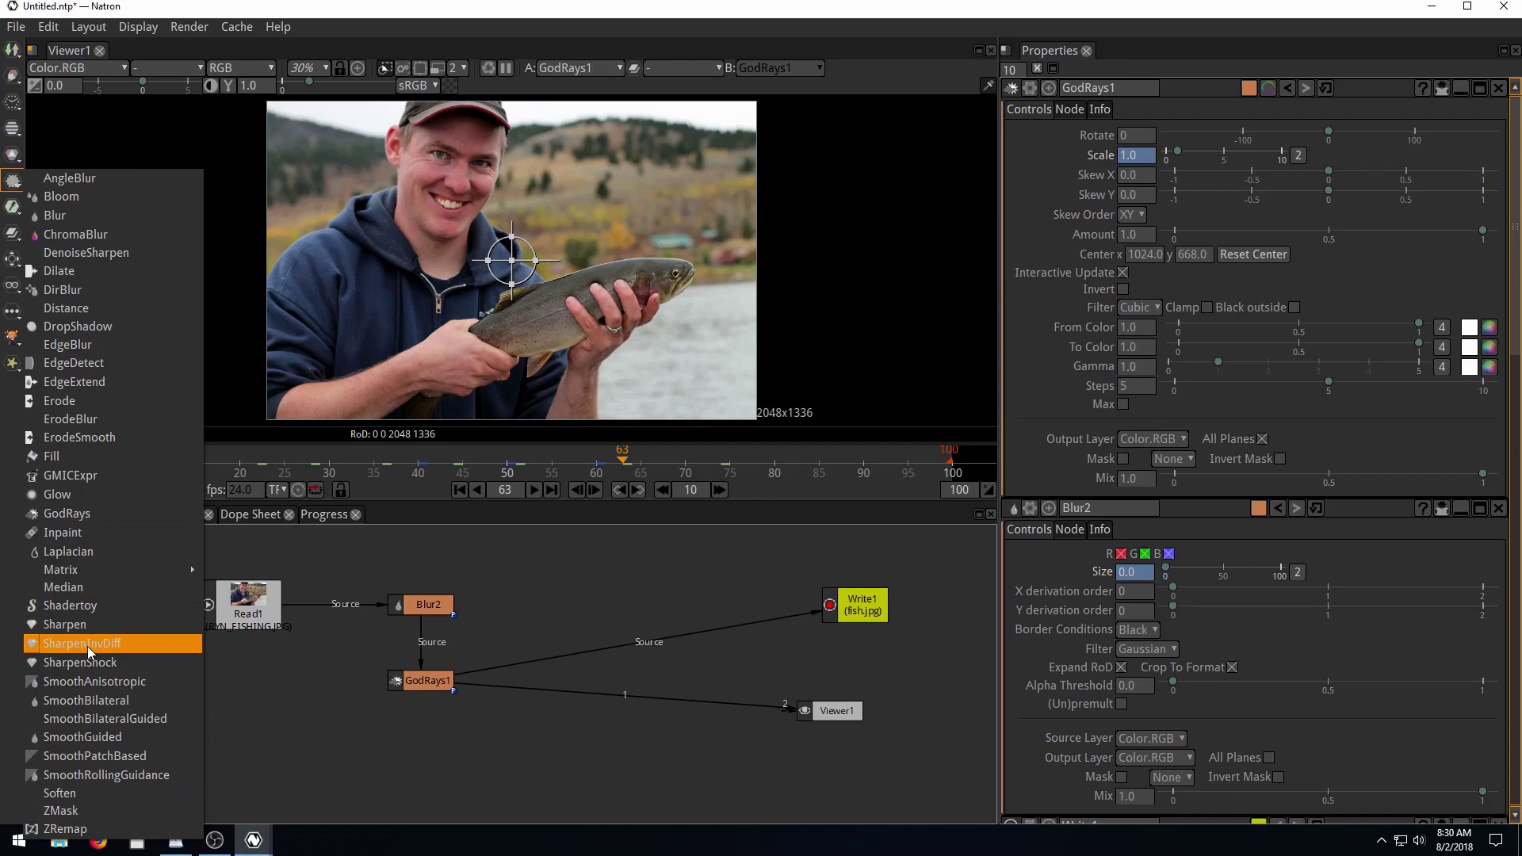
left_click(253, 698)
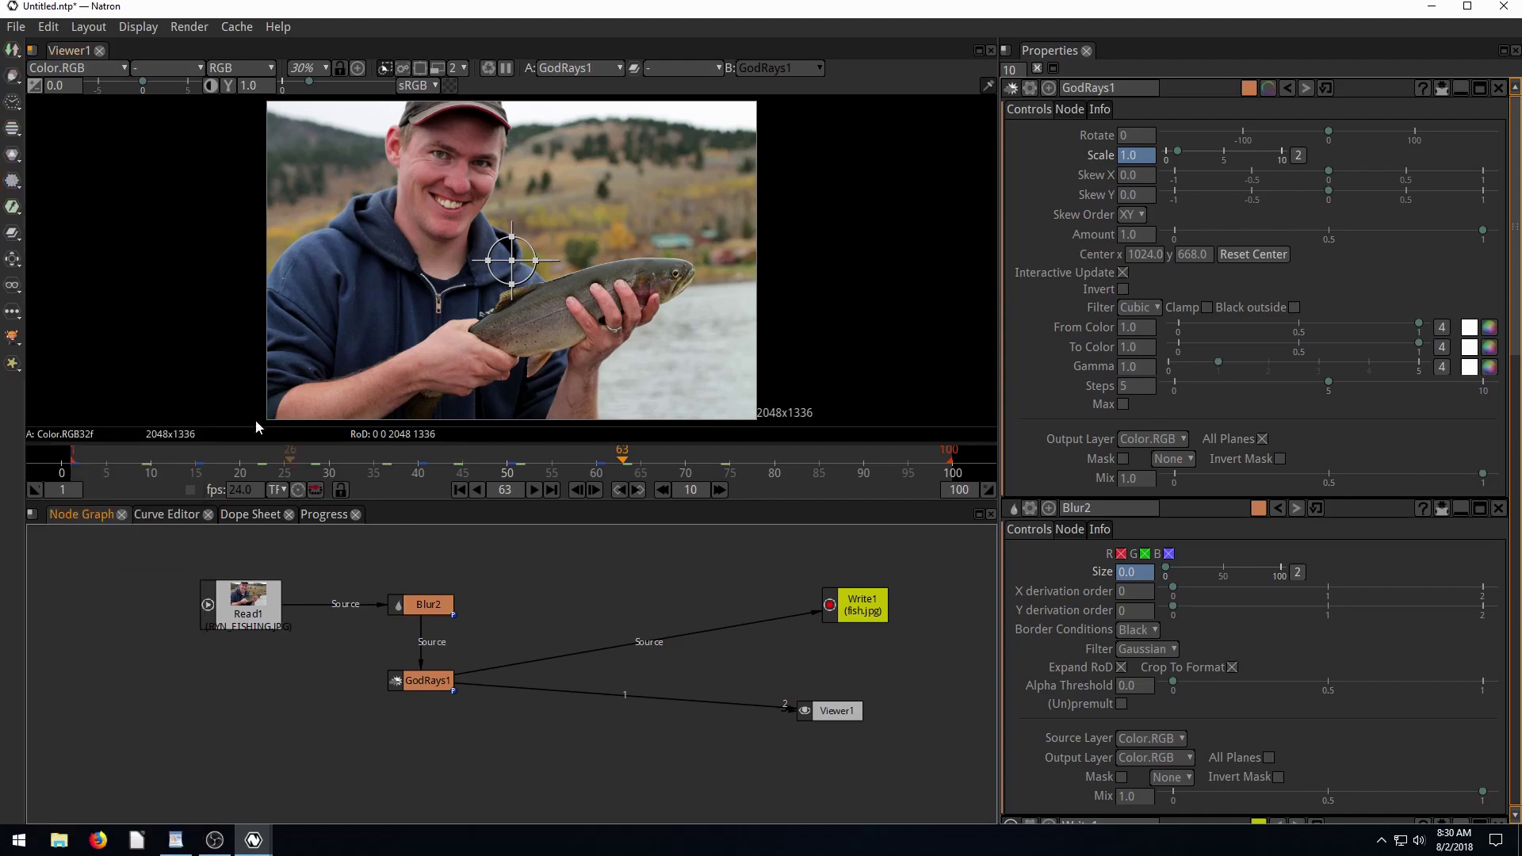
left_click(11, 155)
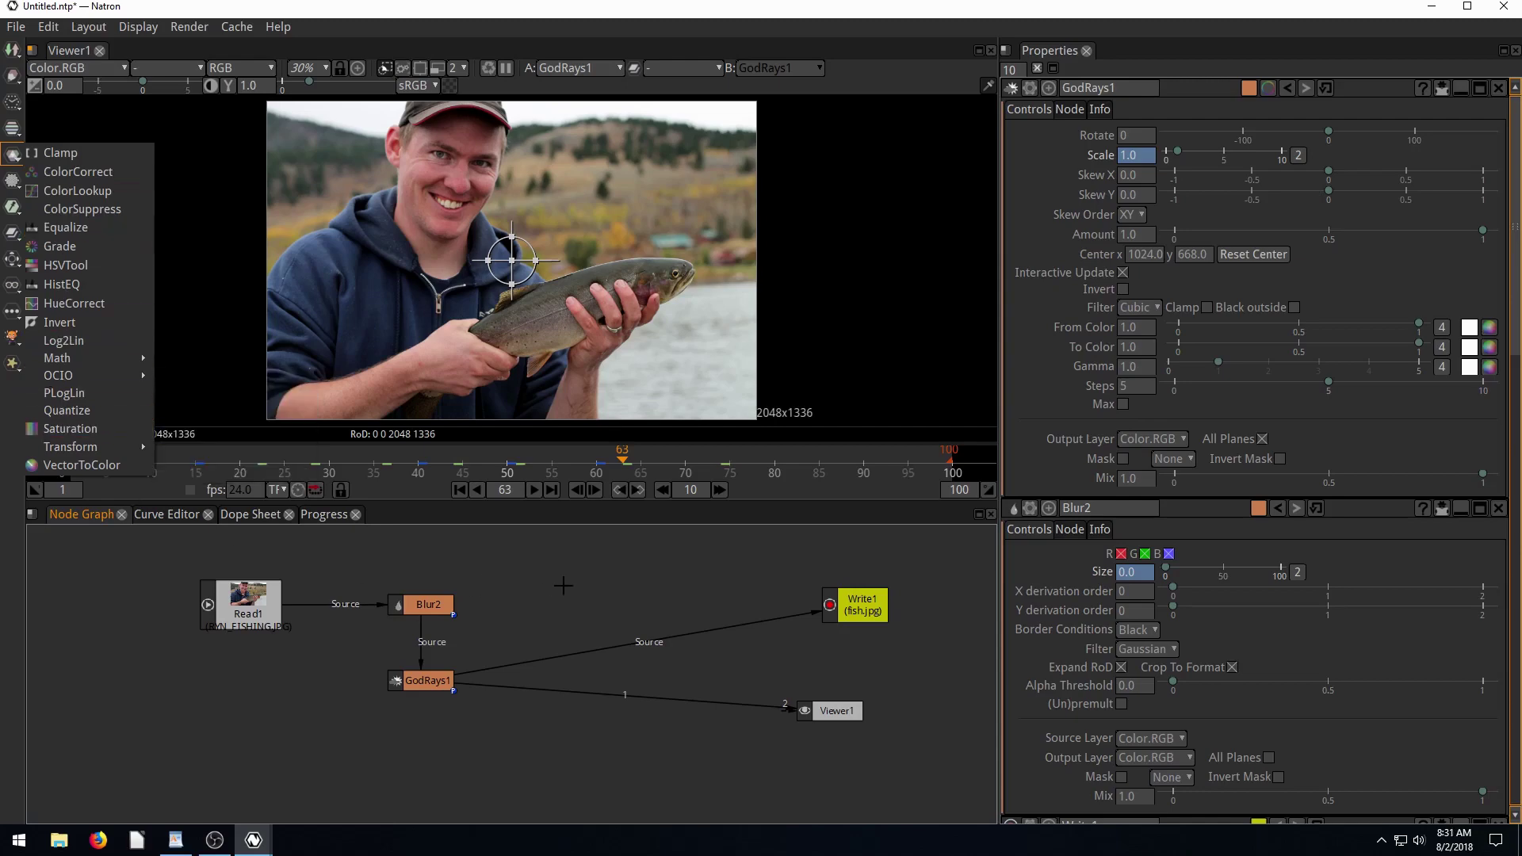
Step: Add Invert1 on the Blur2→GodRays1 link, move GodRays1 below it, and select Invert1
left_click(70, 322)
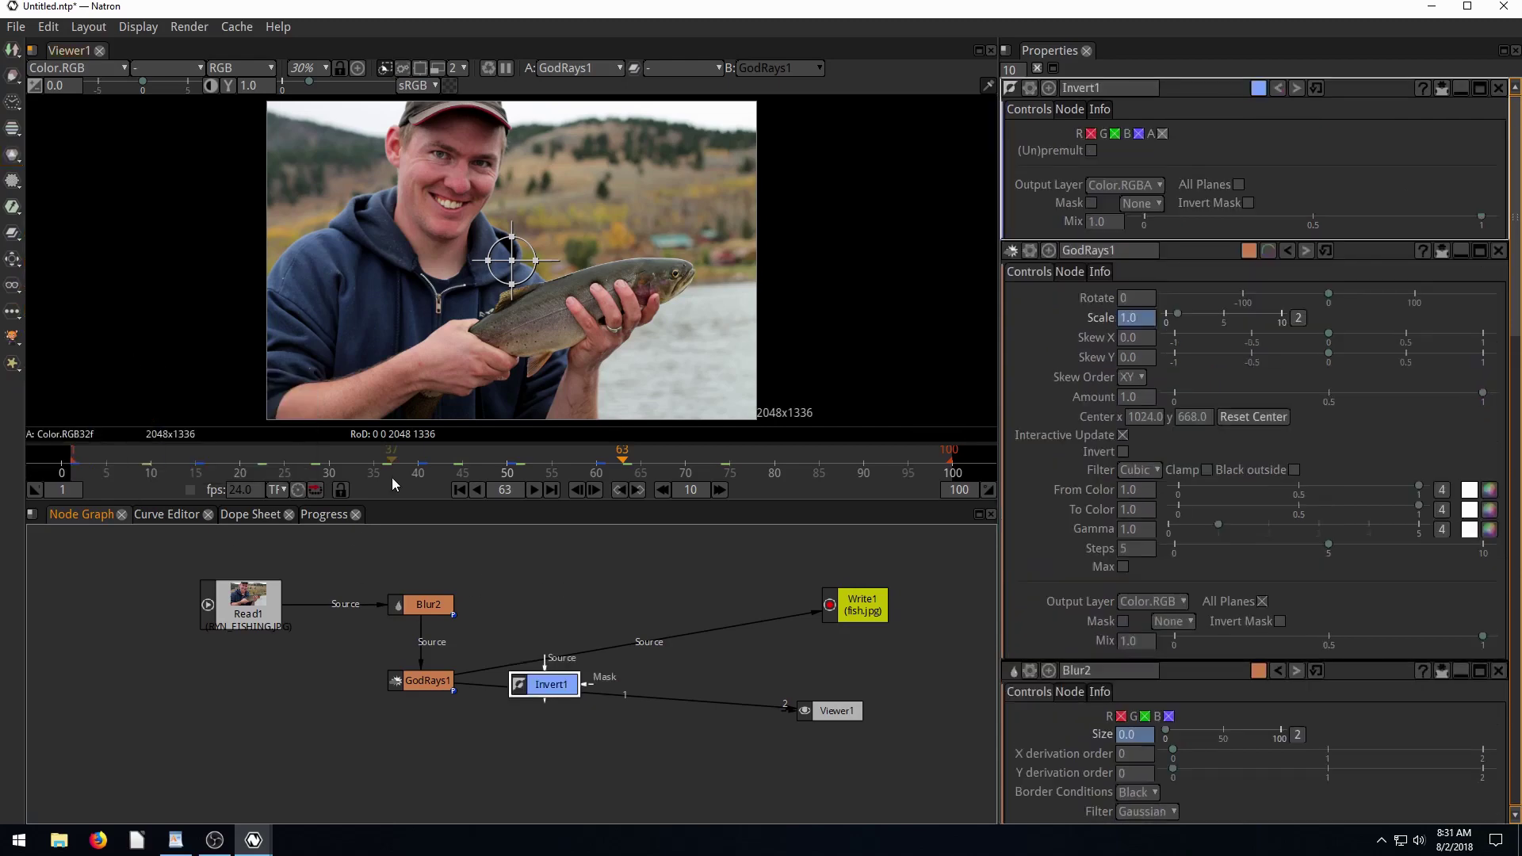
left_click_drag(549, 686, 397, 652)
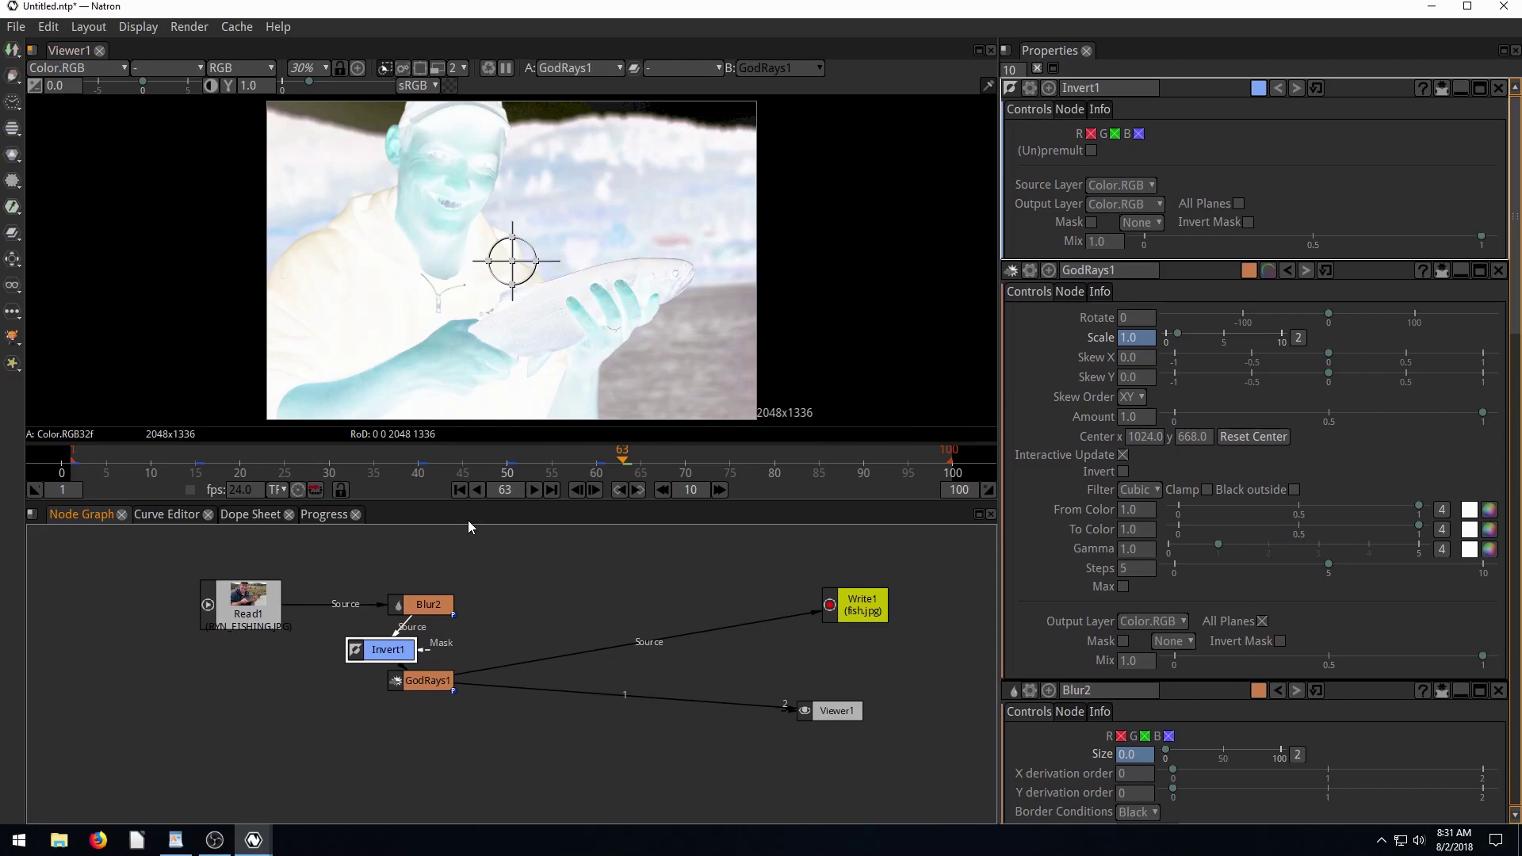
left_click(13, 181)
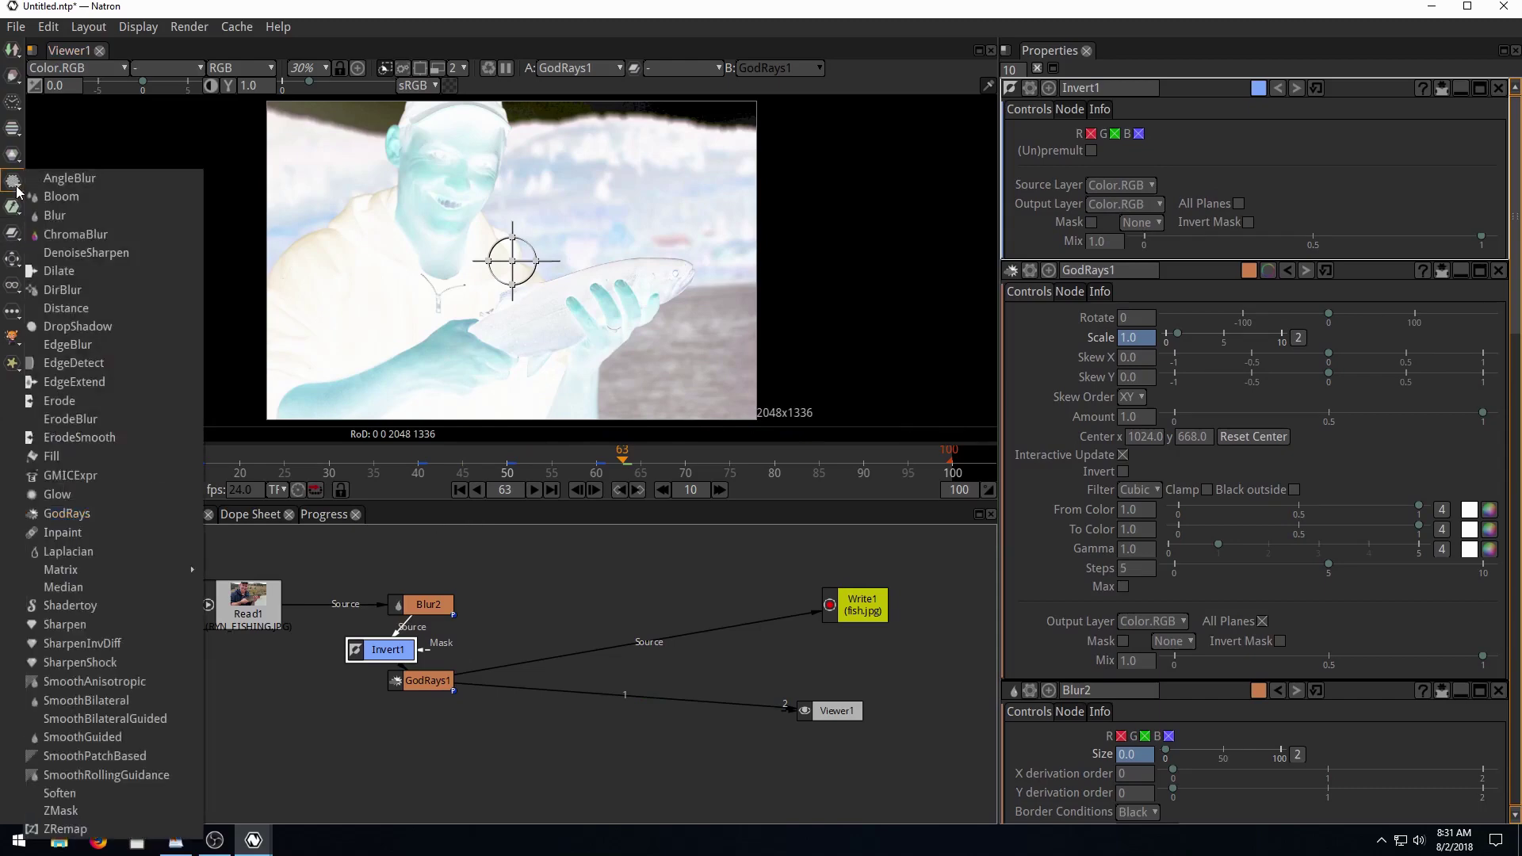
left_click(85, 568)
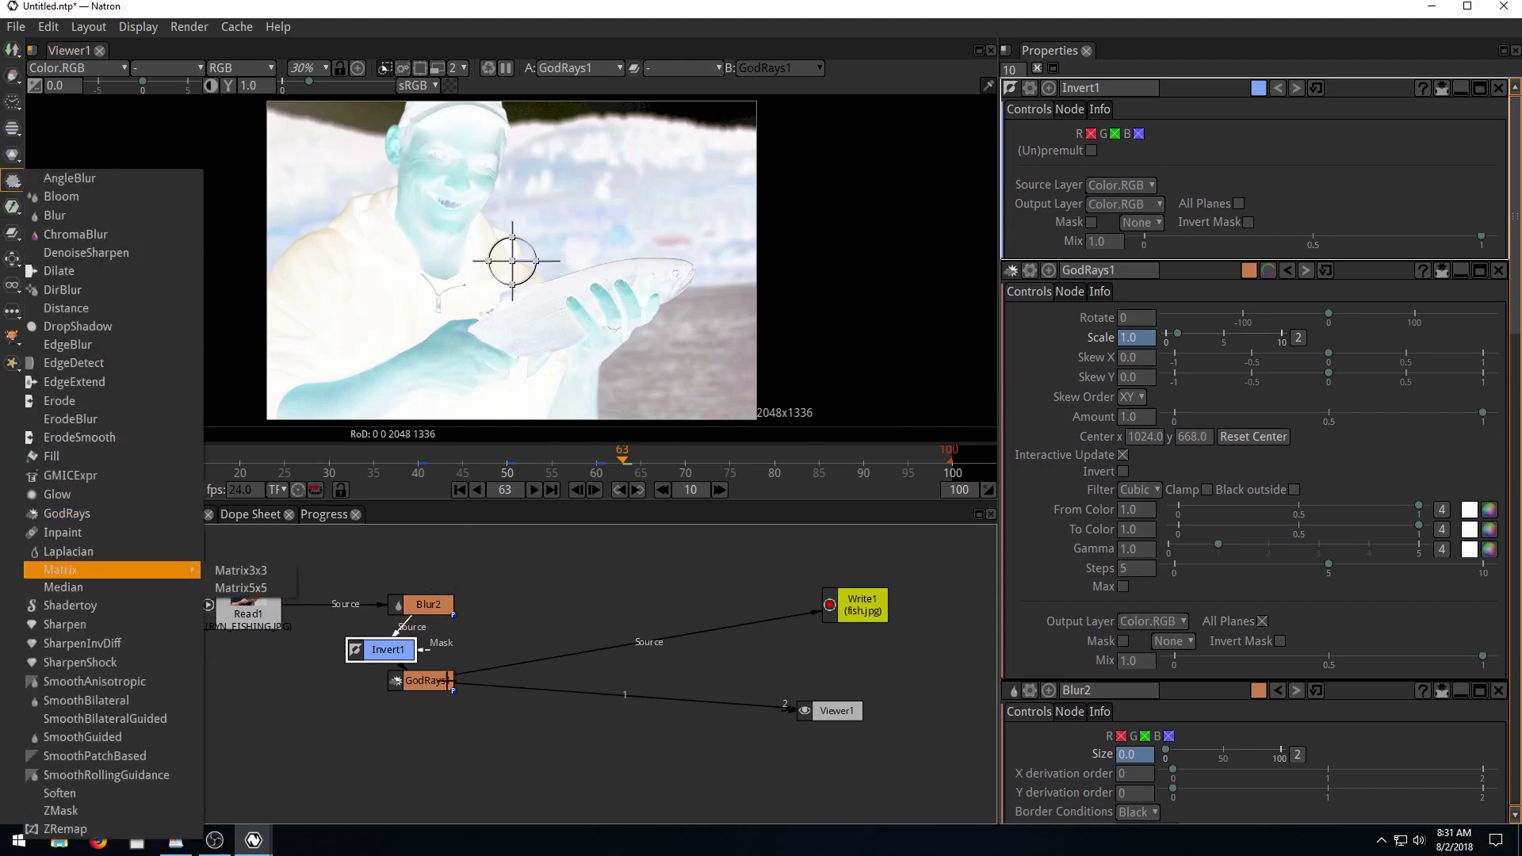
left_click_drag(433, 705, 456, 743)
left_click(582, 606)
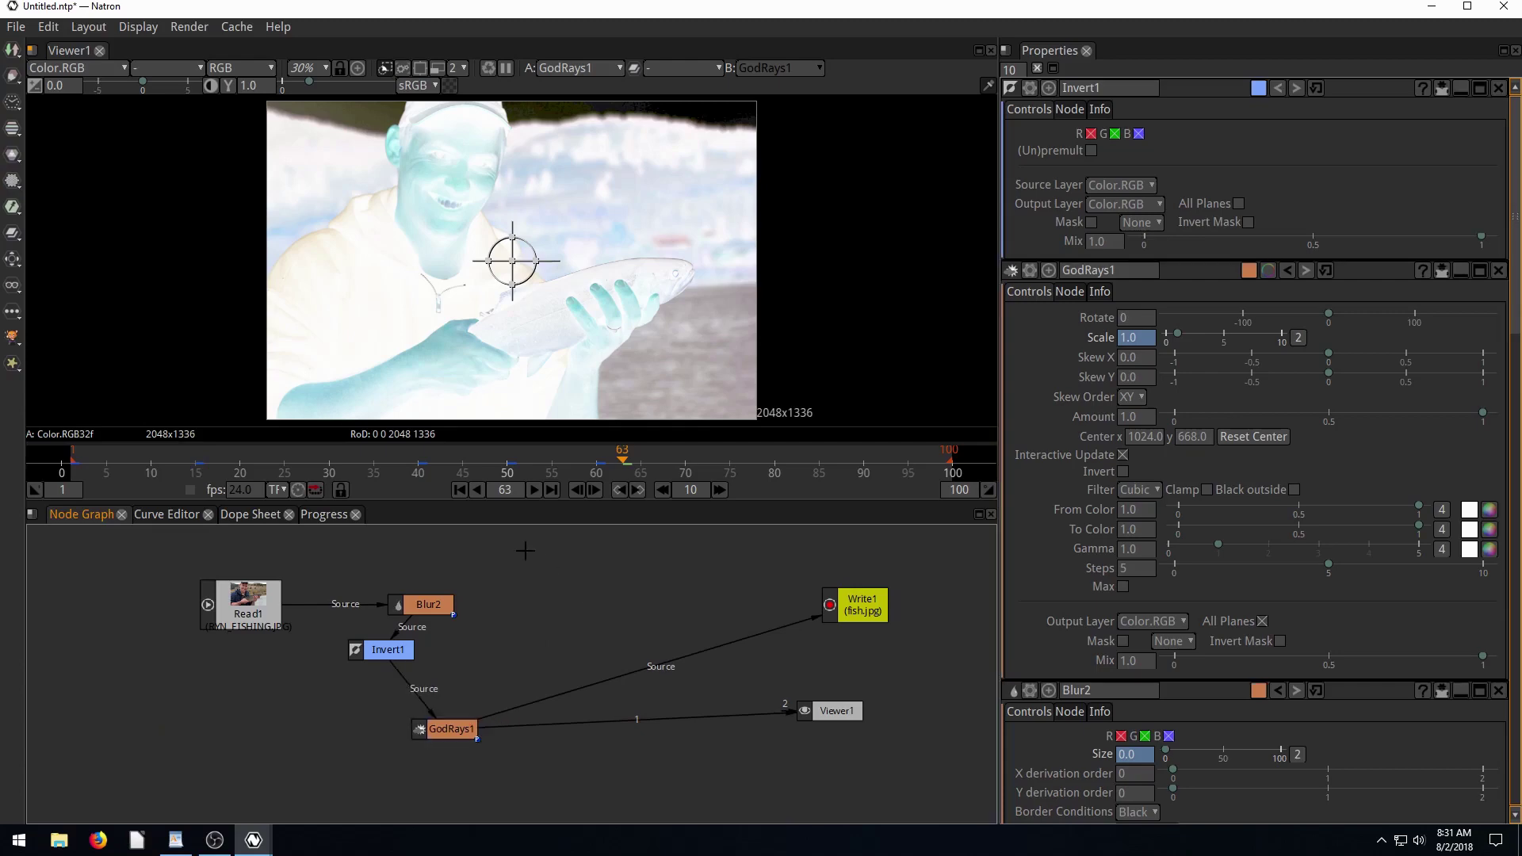
left_click(382, 651)
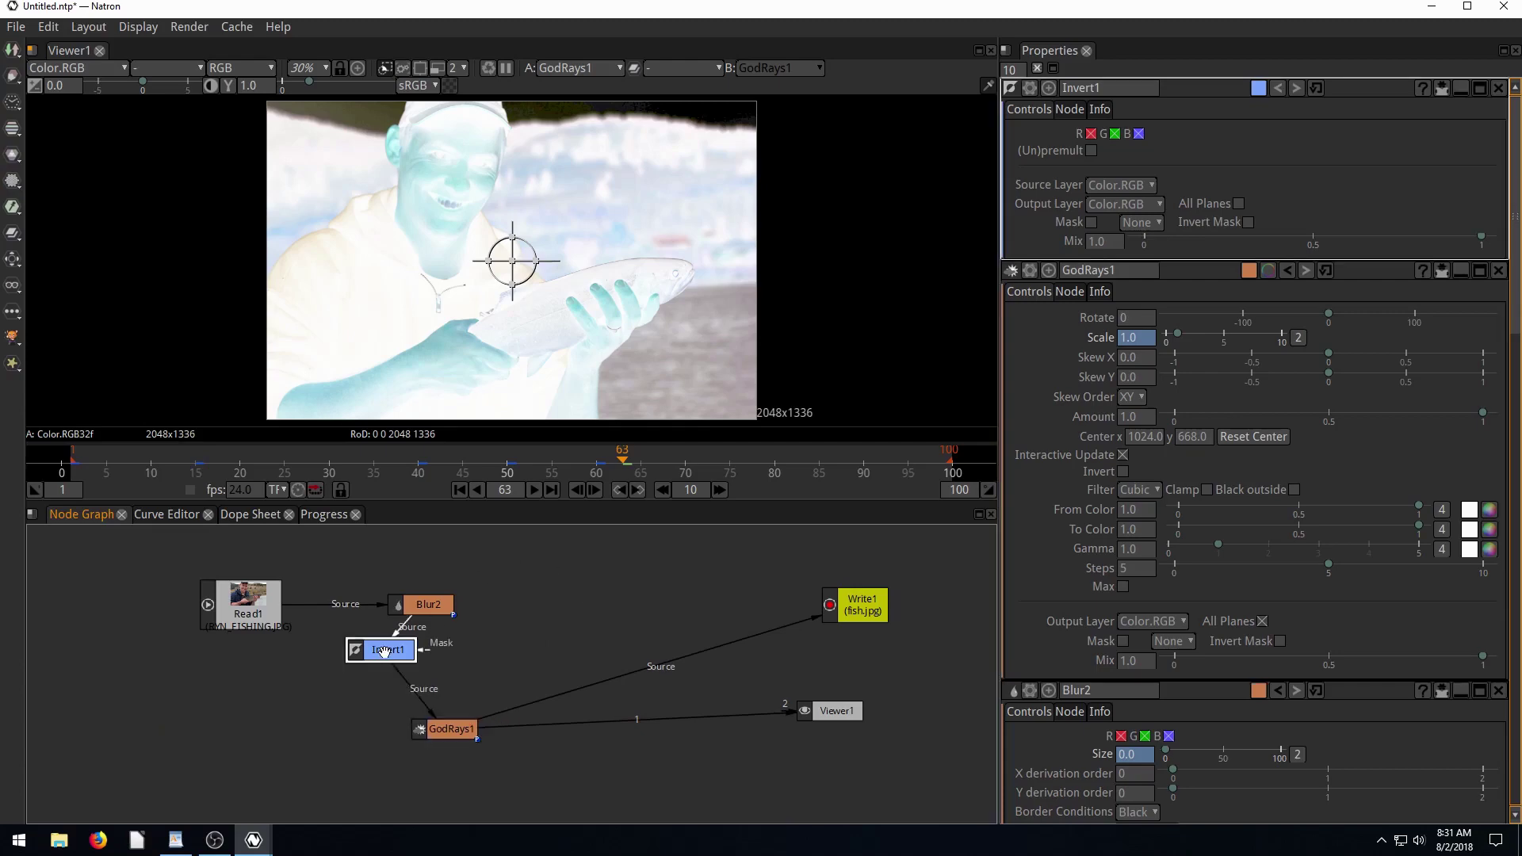